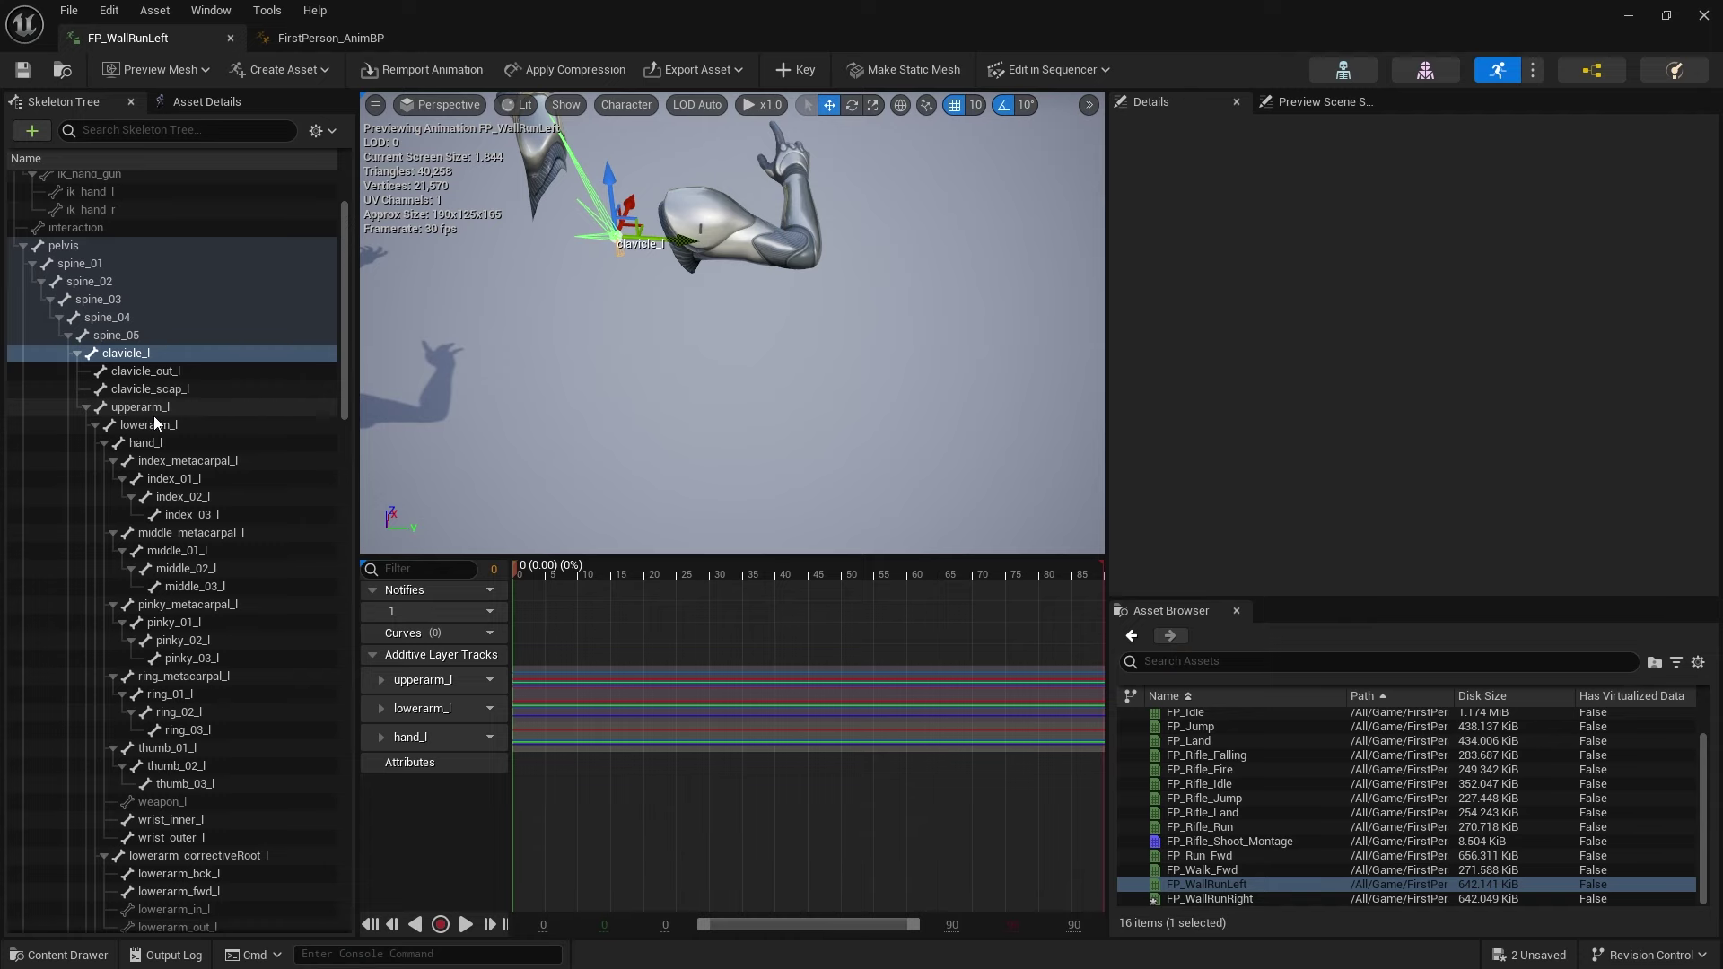
pyautogui.click(139, 407)
pyautogui.press('e')
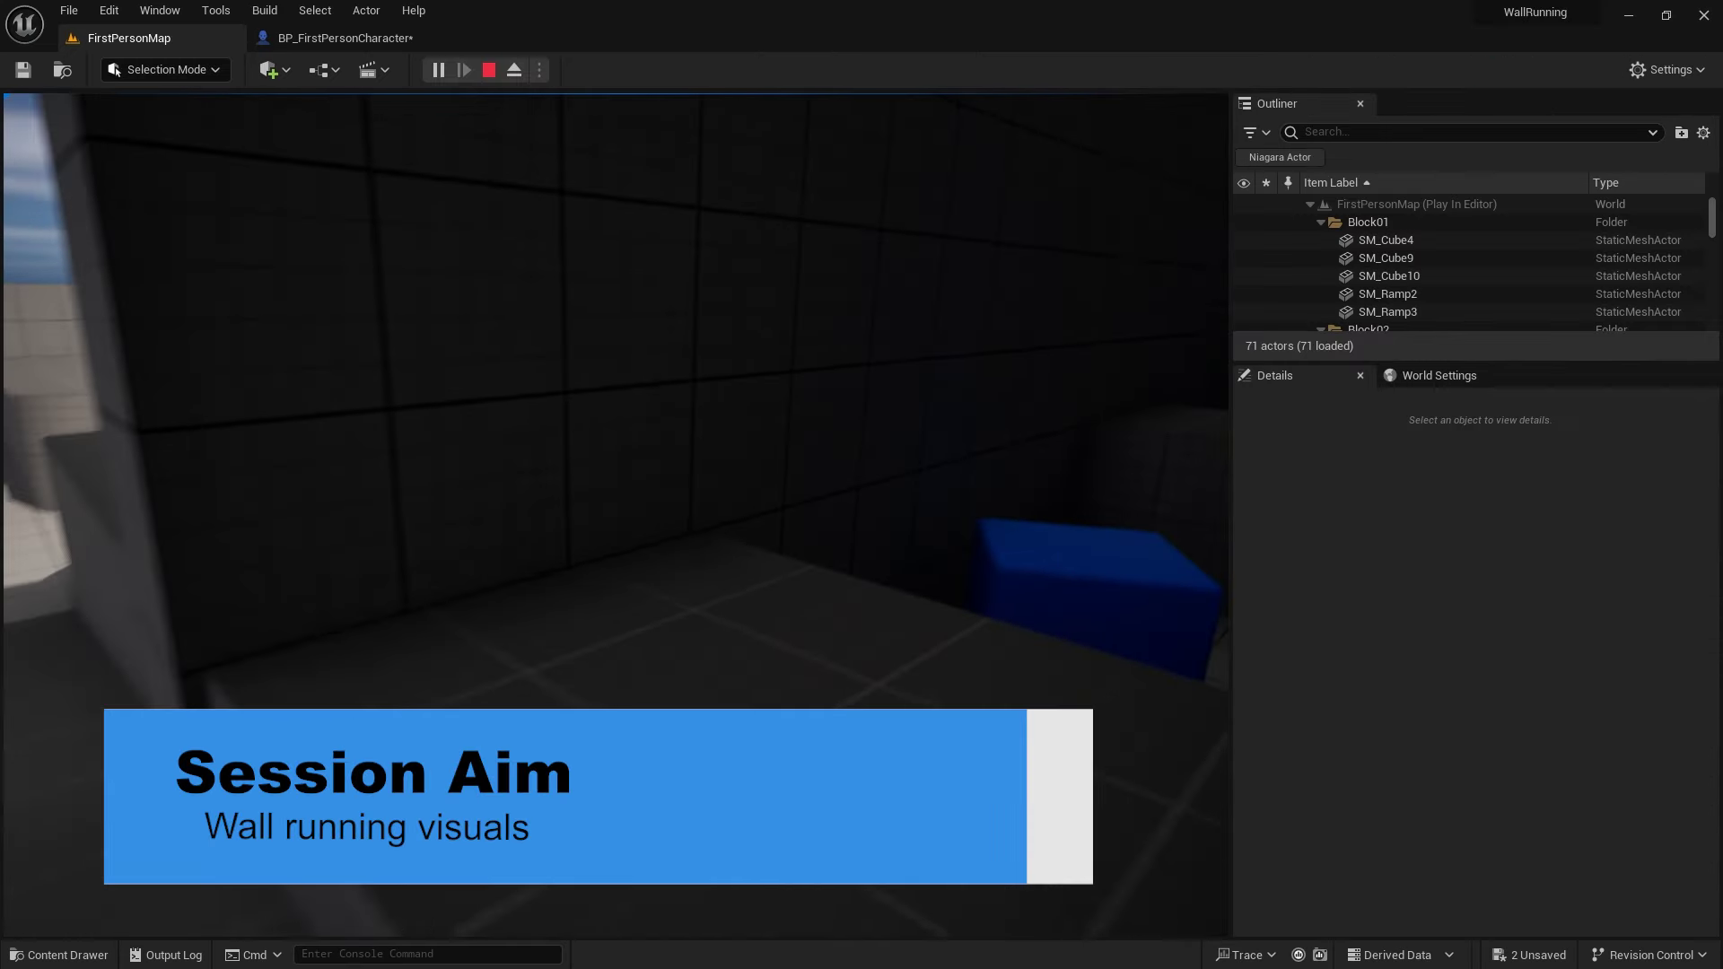
# - Playtest the level by running forward and jumping along the corridor walls, and end the play session
pyautogui.press('w')
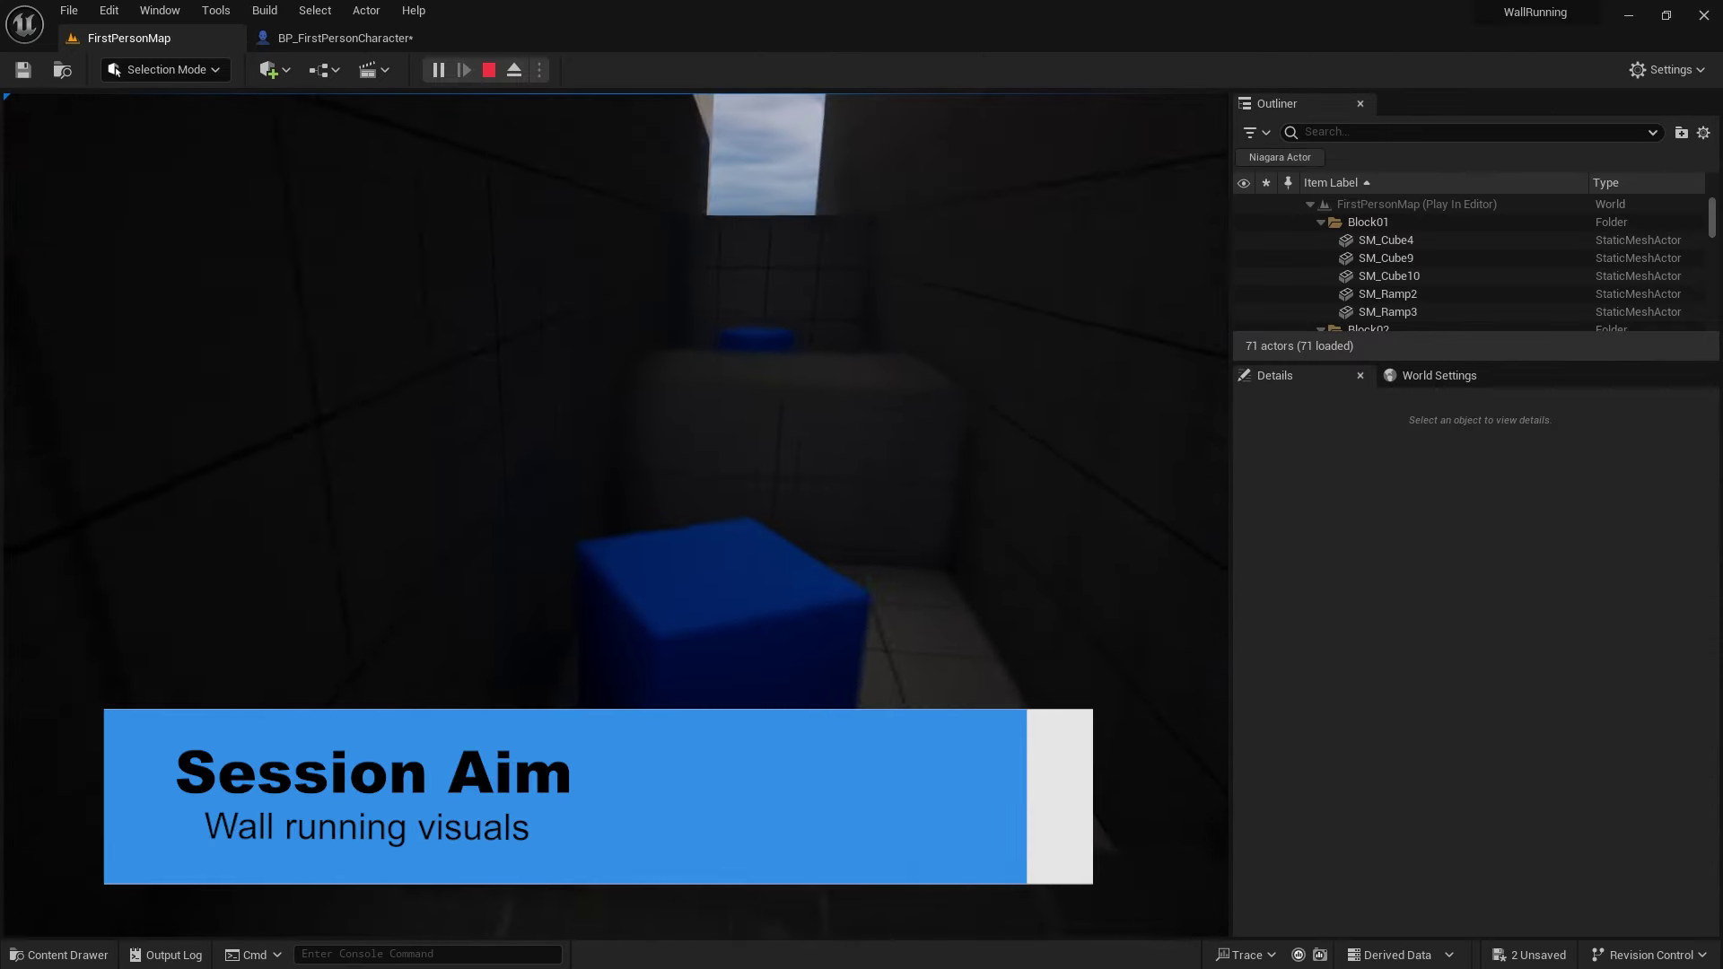
pyautogui.press('space')
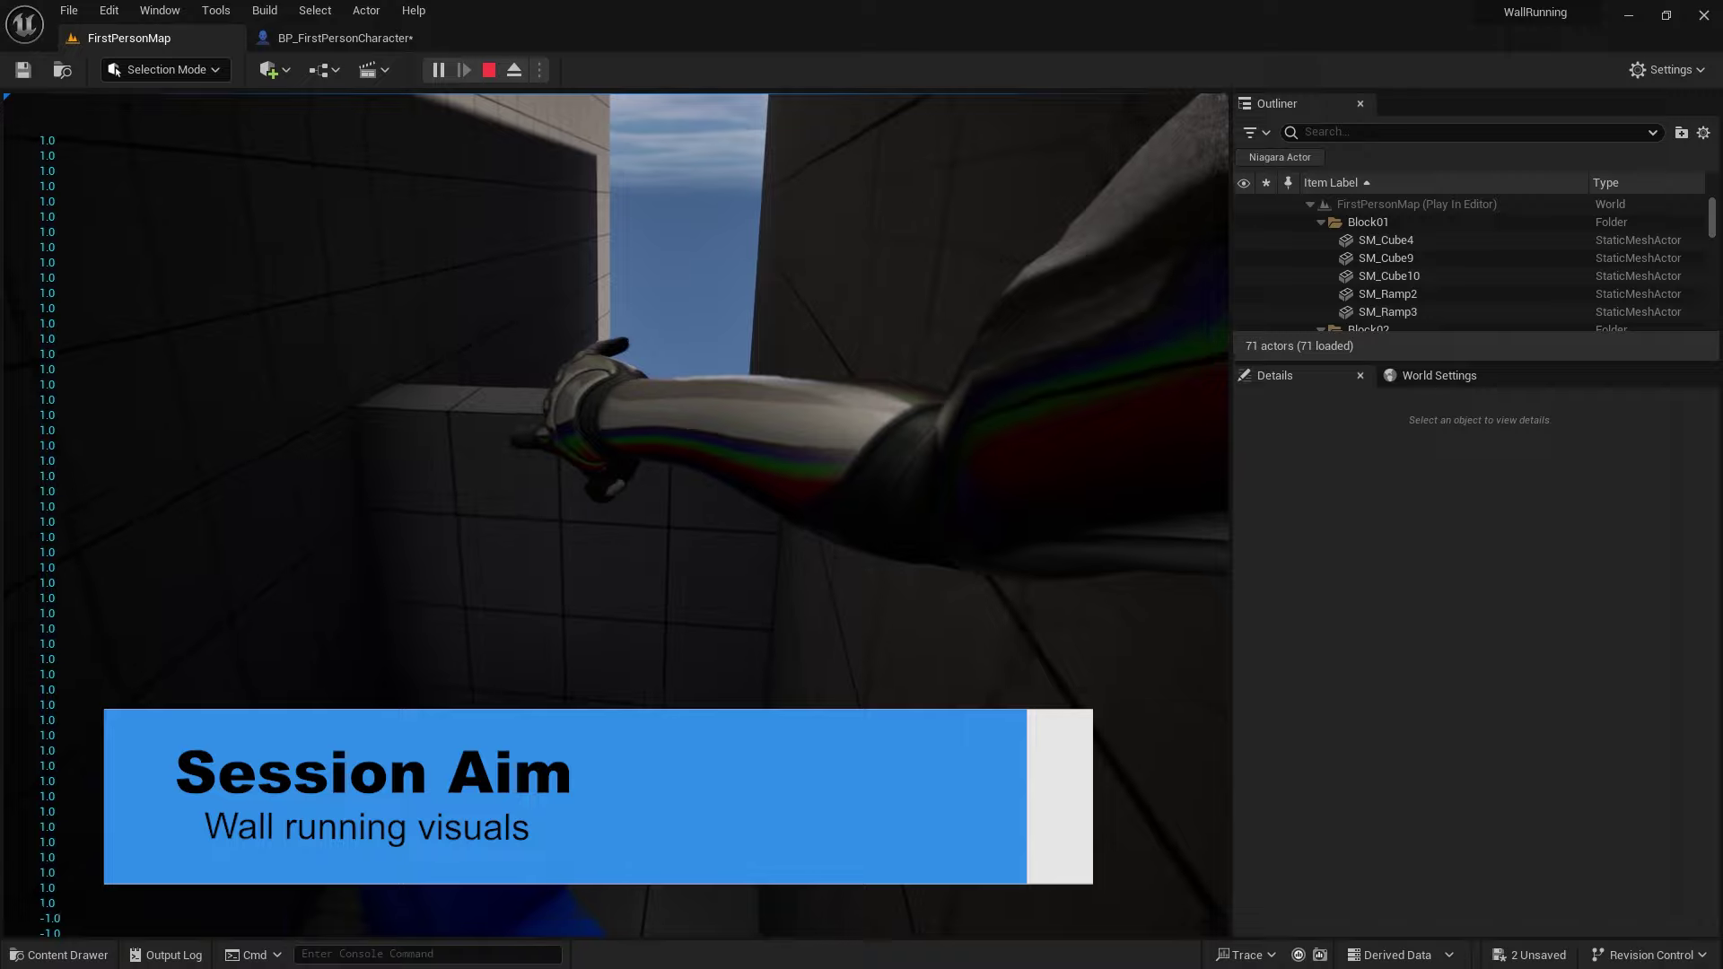
pyautogui.press('space')
pyautogui.press('space')
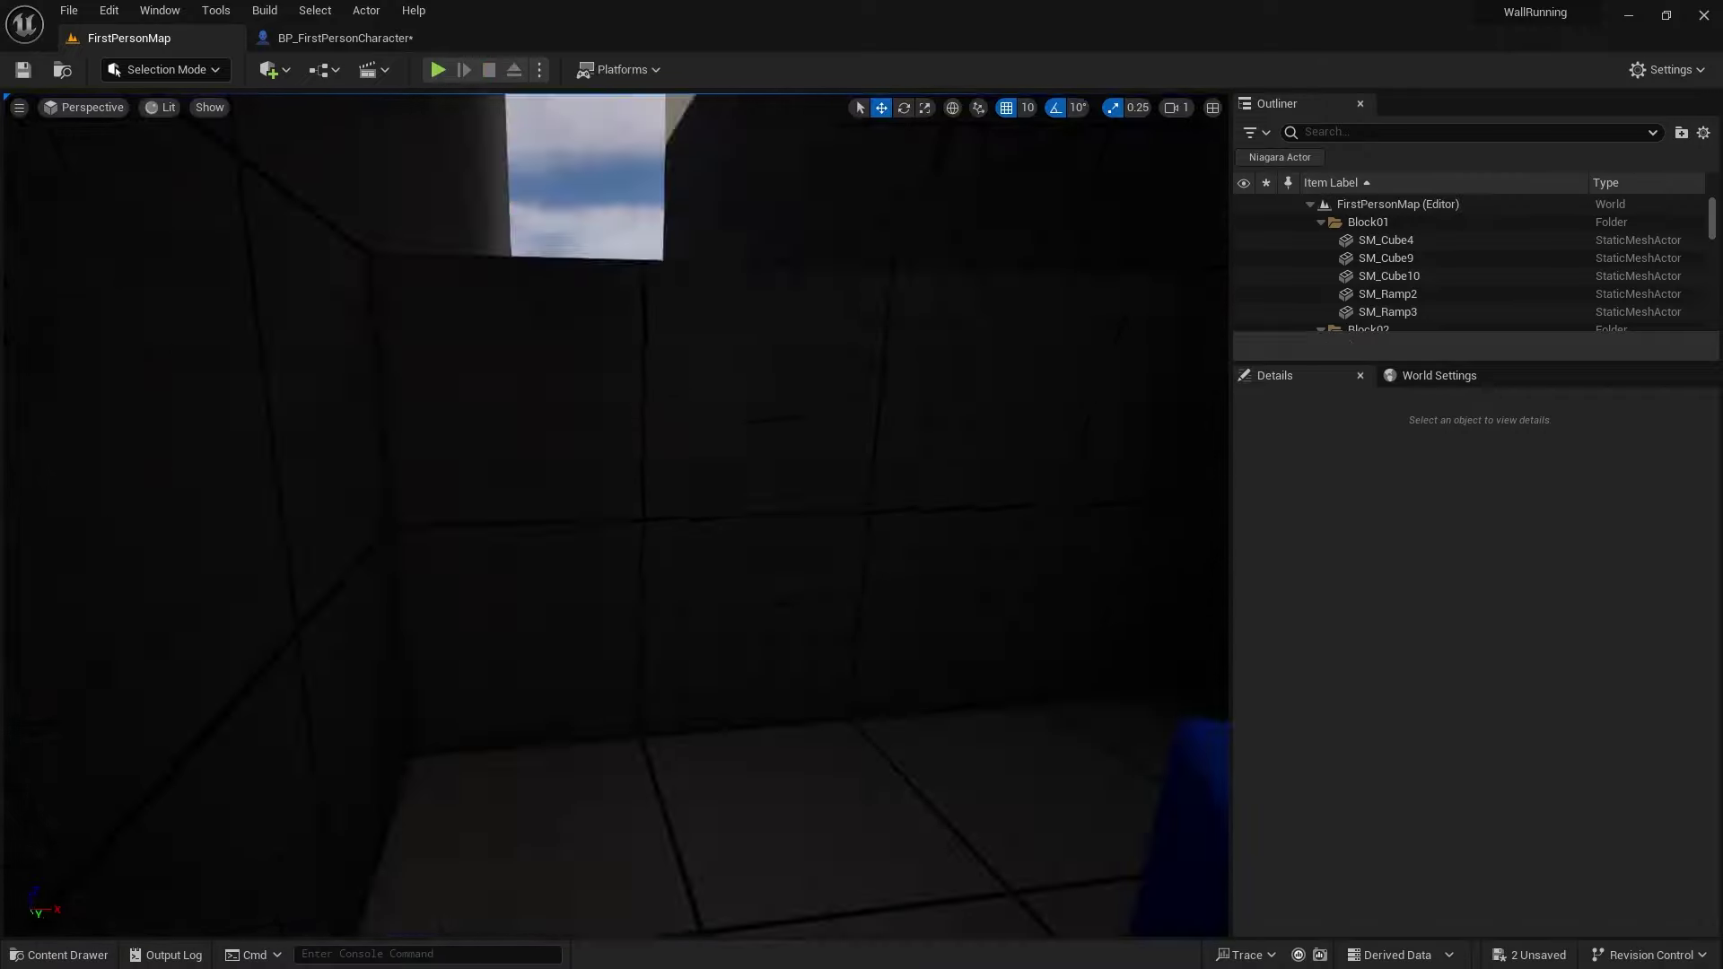
pyautogui.press('Escape')
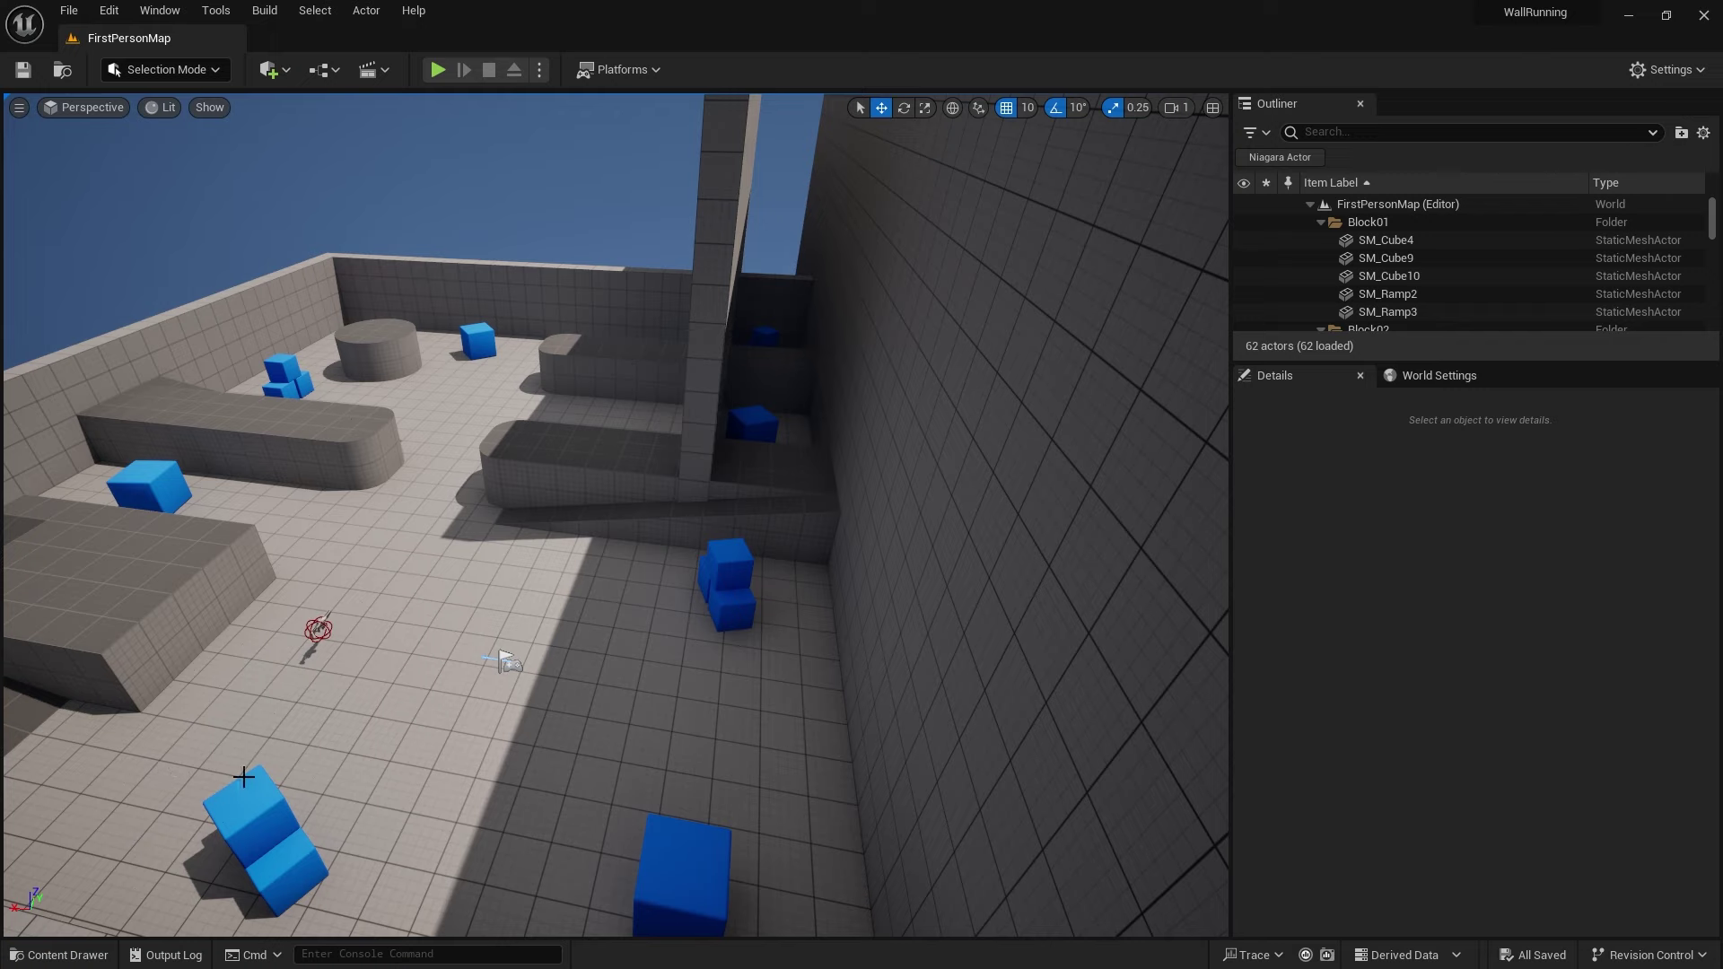
# - Open the FP_Run_Fwd animation from the FirstPersonArms Animations folder in a maximized animation editor
pyautogui.click(63, 954)
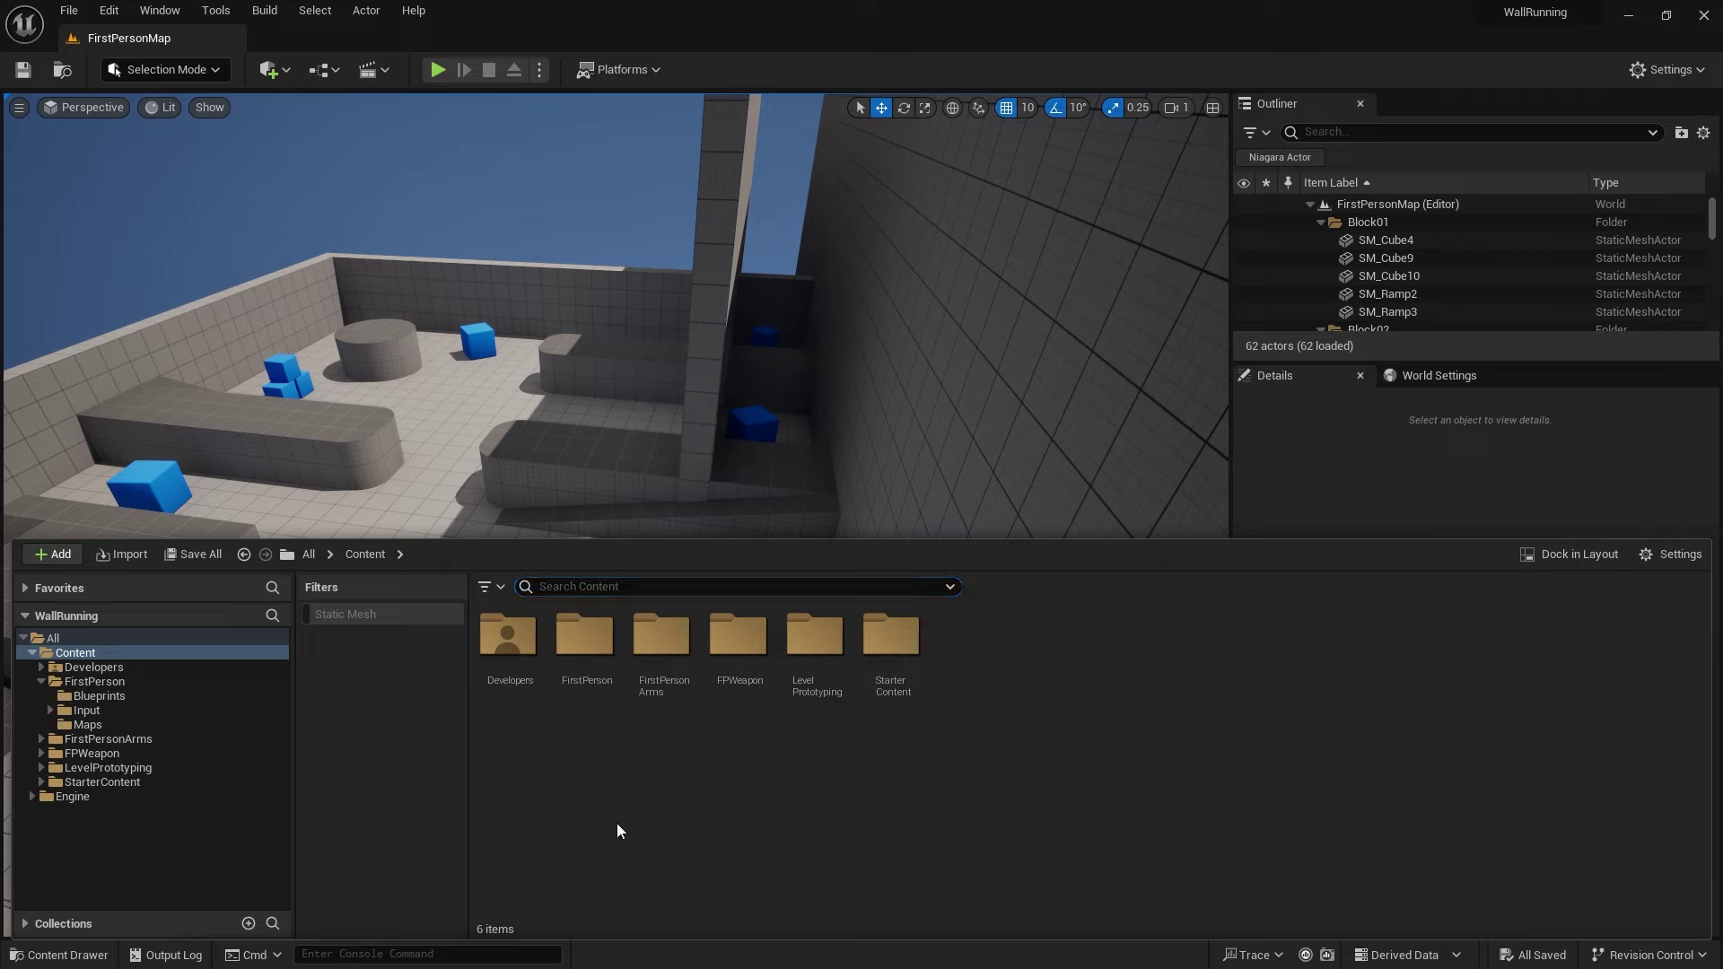
pyautogui.doubleClick(663, 660)
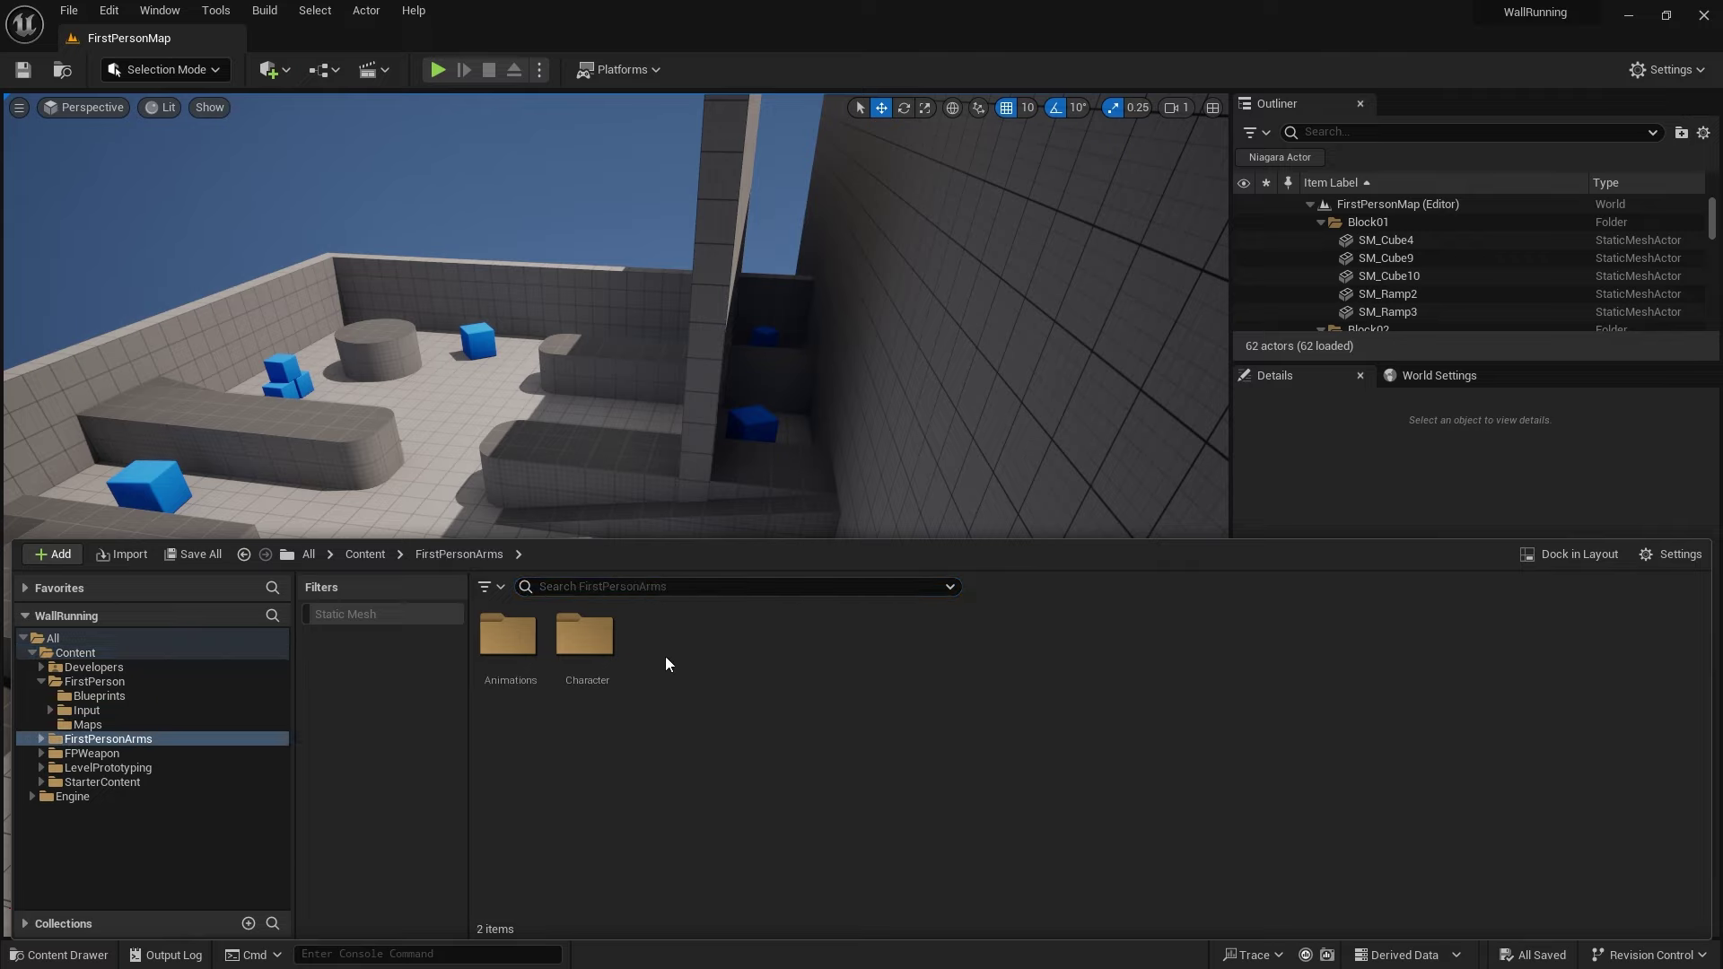
pyautogui.doubleClick(520, 675)
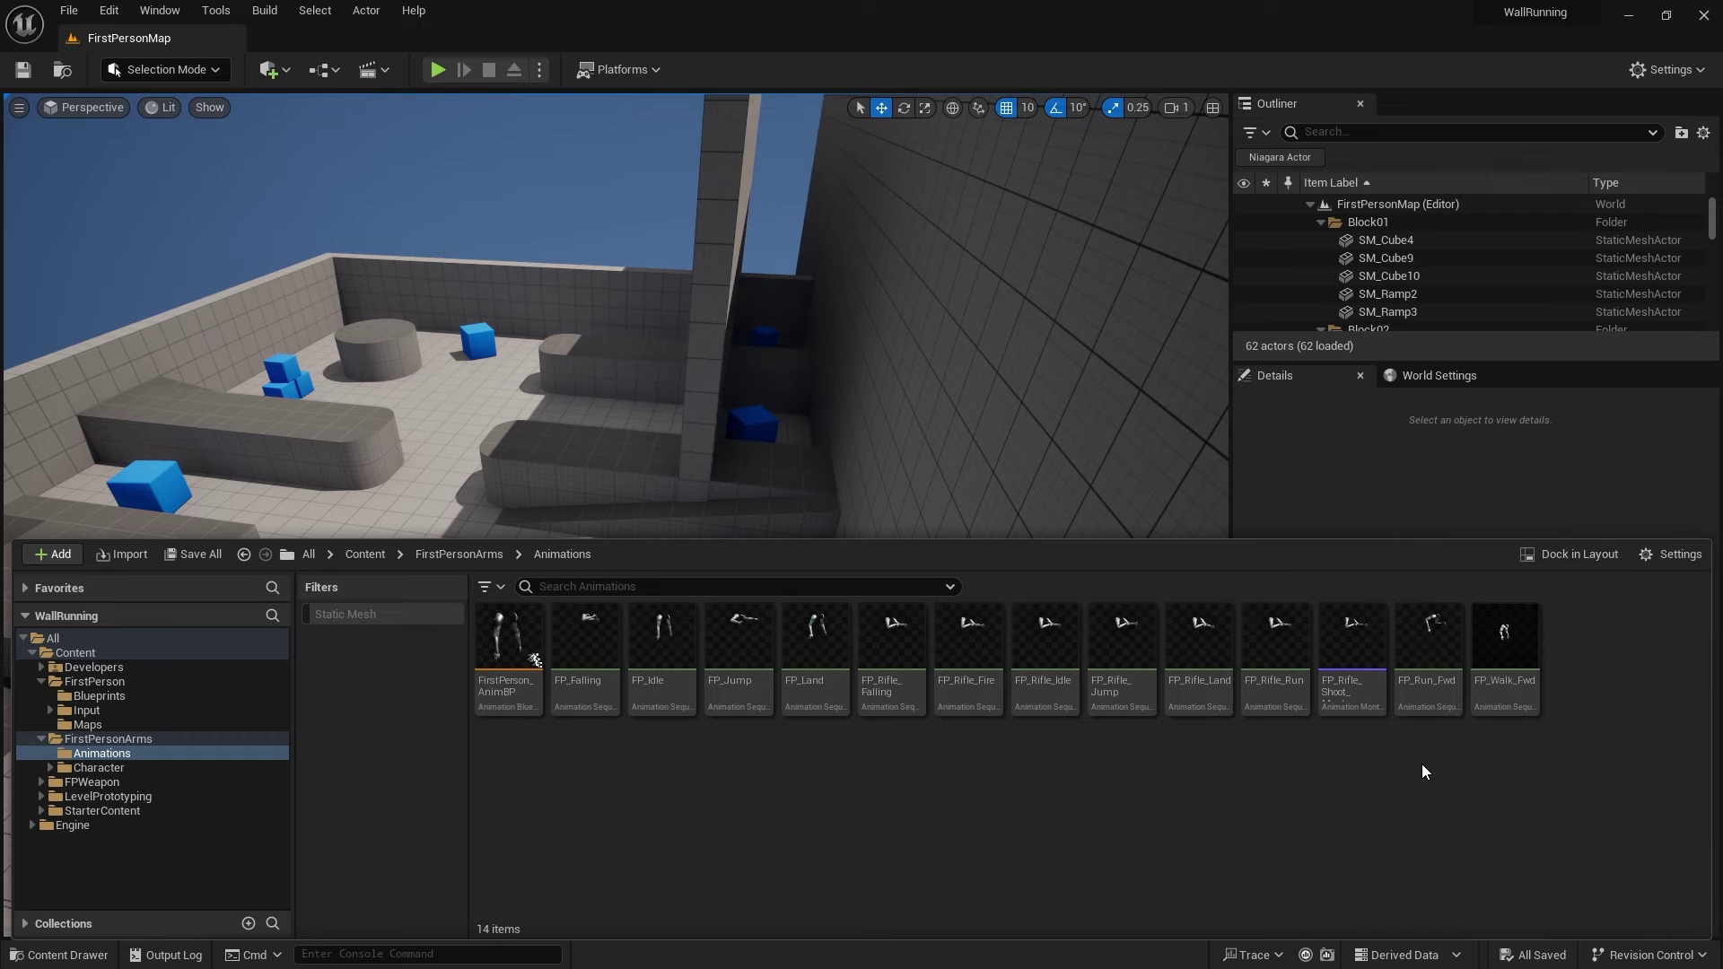
pyautogui.moveTo(1433, 645)
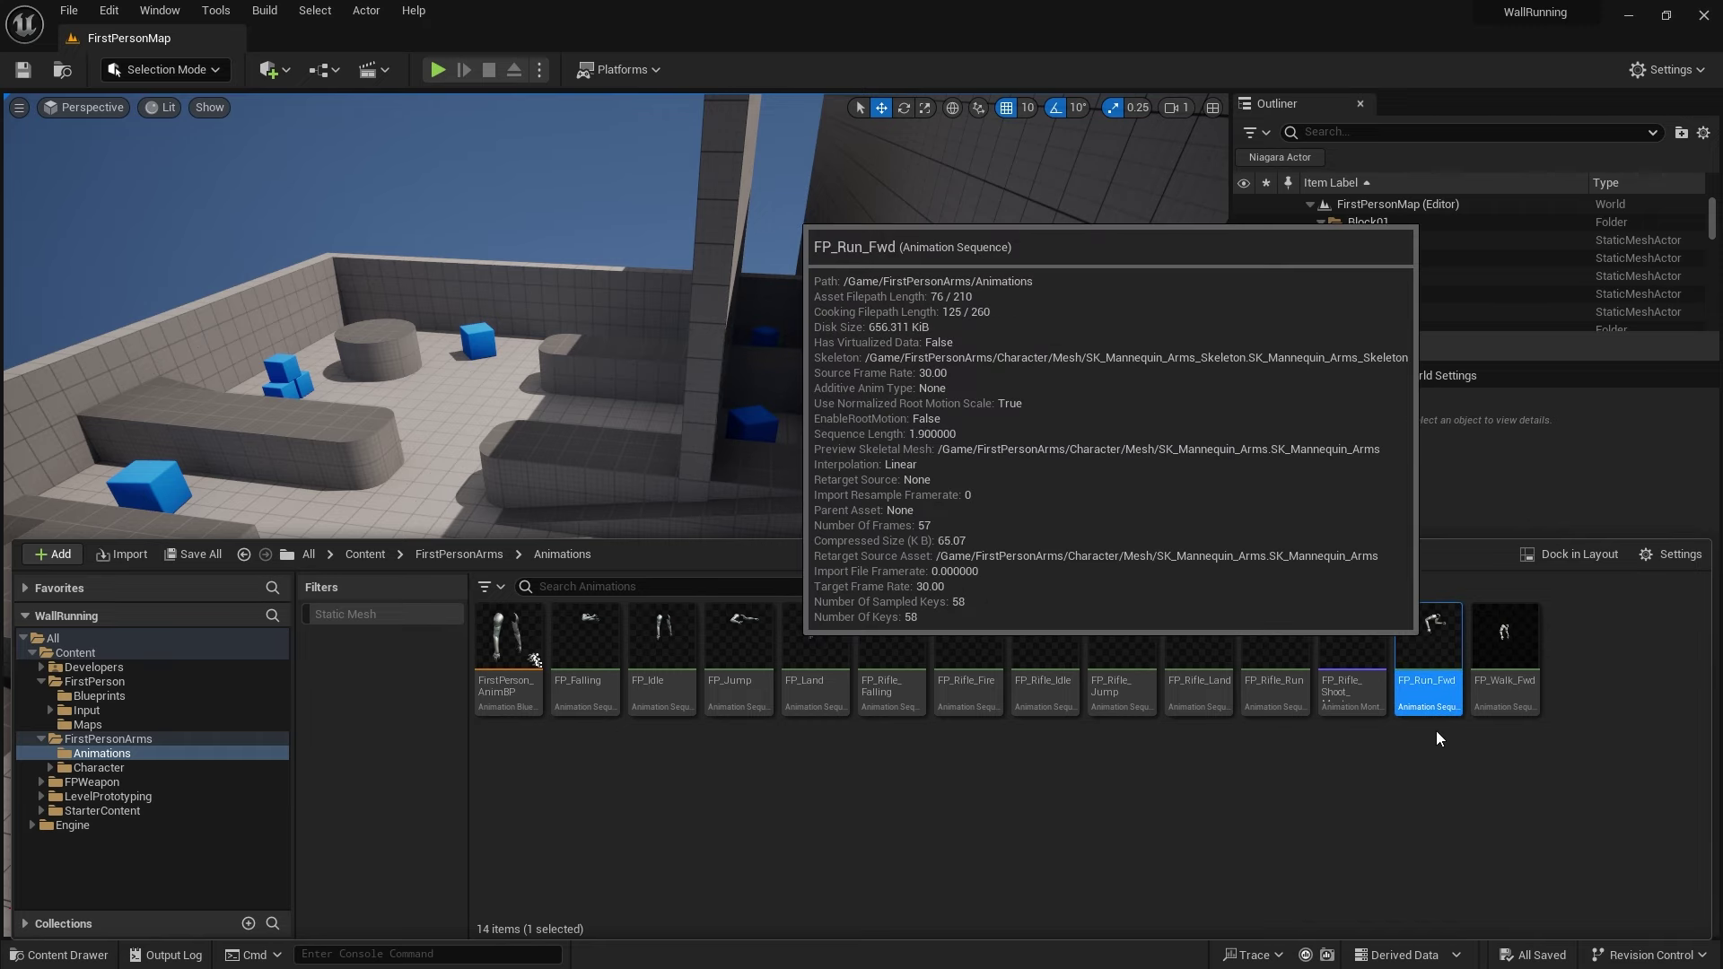
pyautogui.doubleClick(1427, 698)
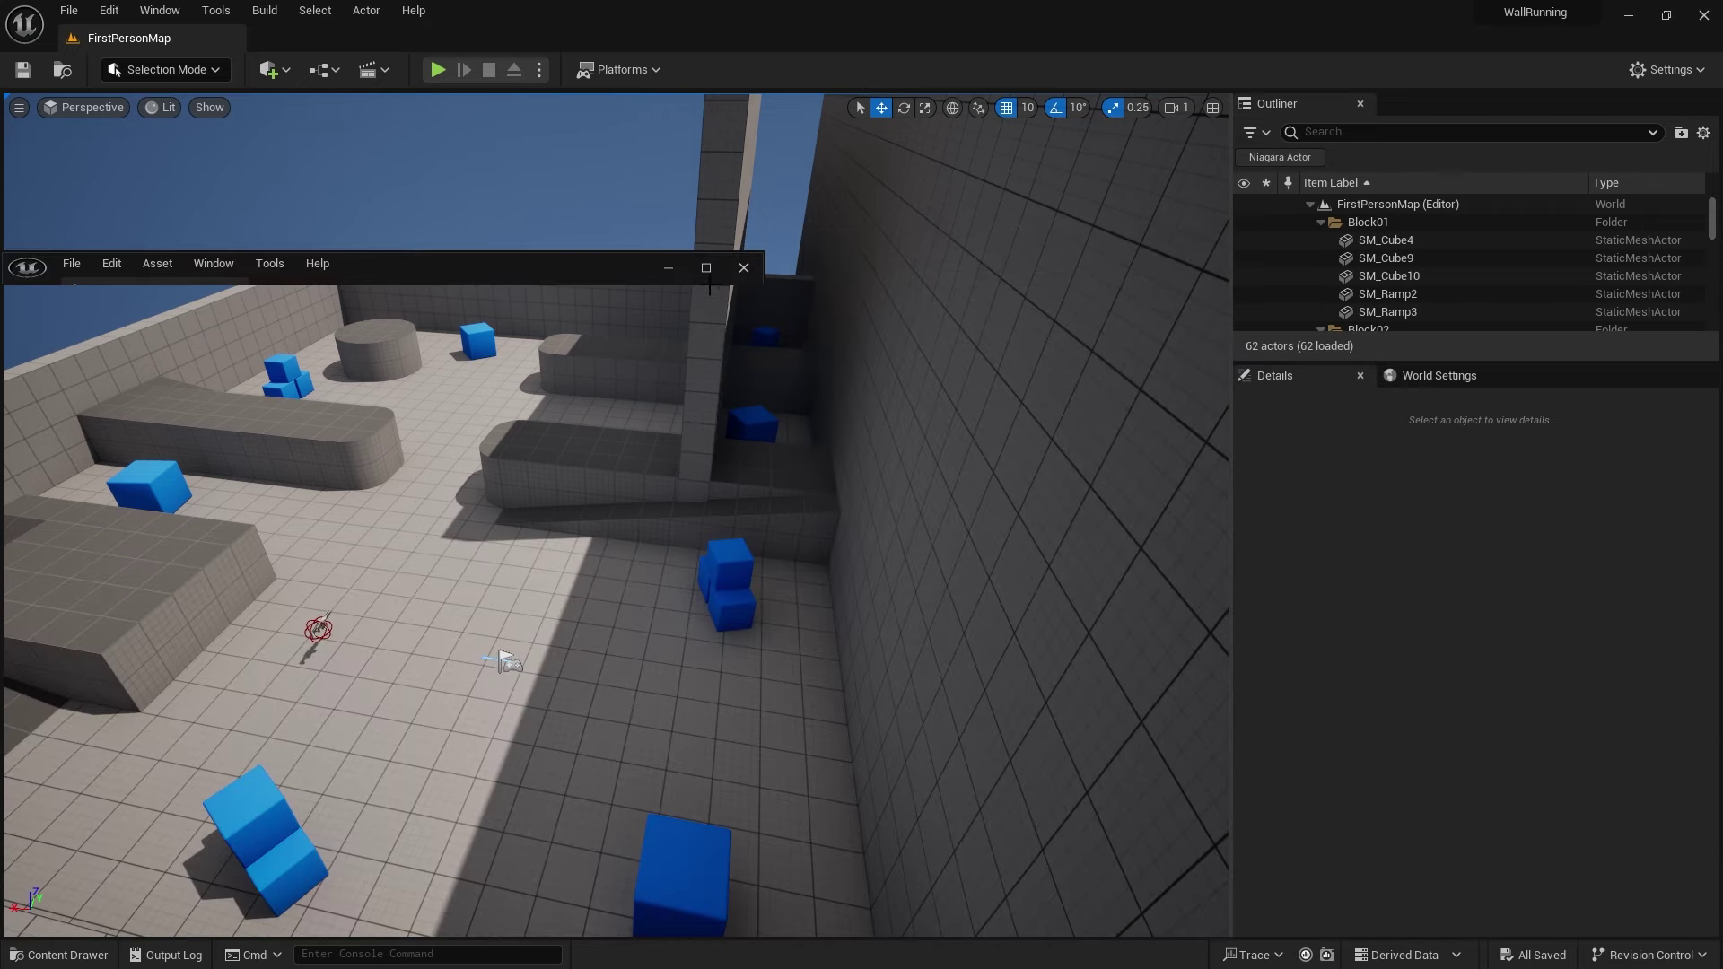
pyautogui.click(707, 269)
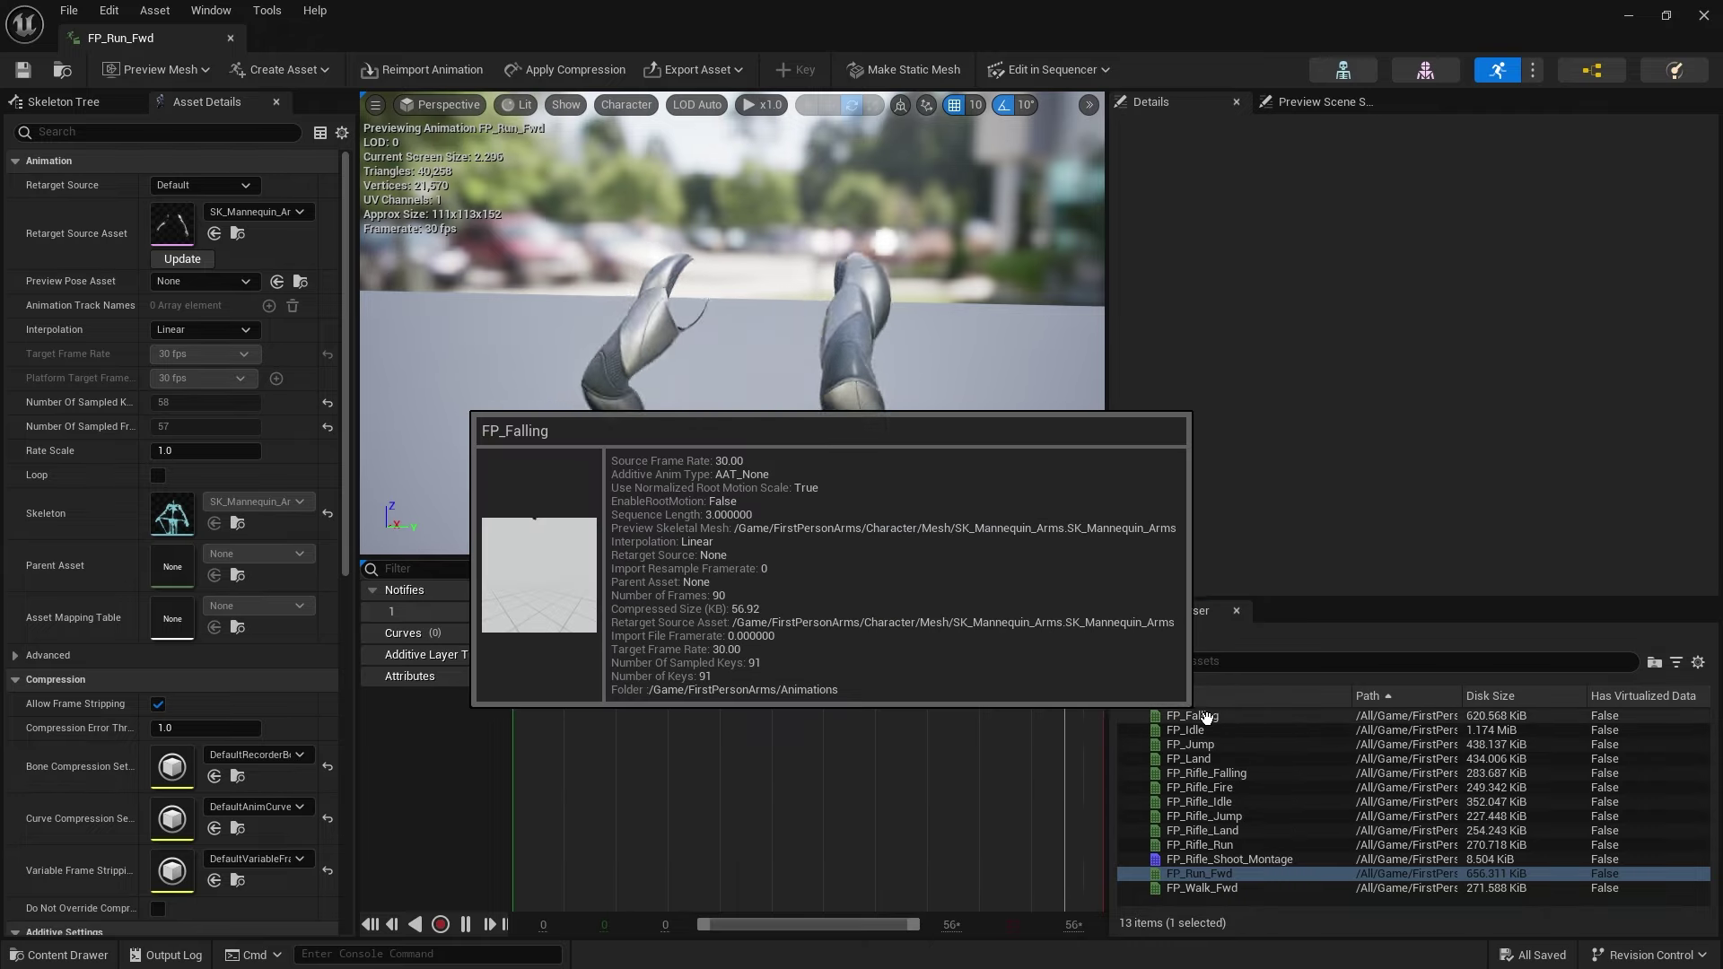
# - Open the FP_Falling animation and move its playhead to frame 0
pyautogui.doubleClick(1207, 717)
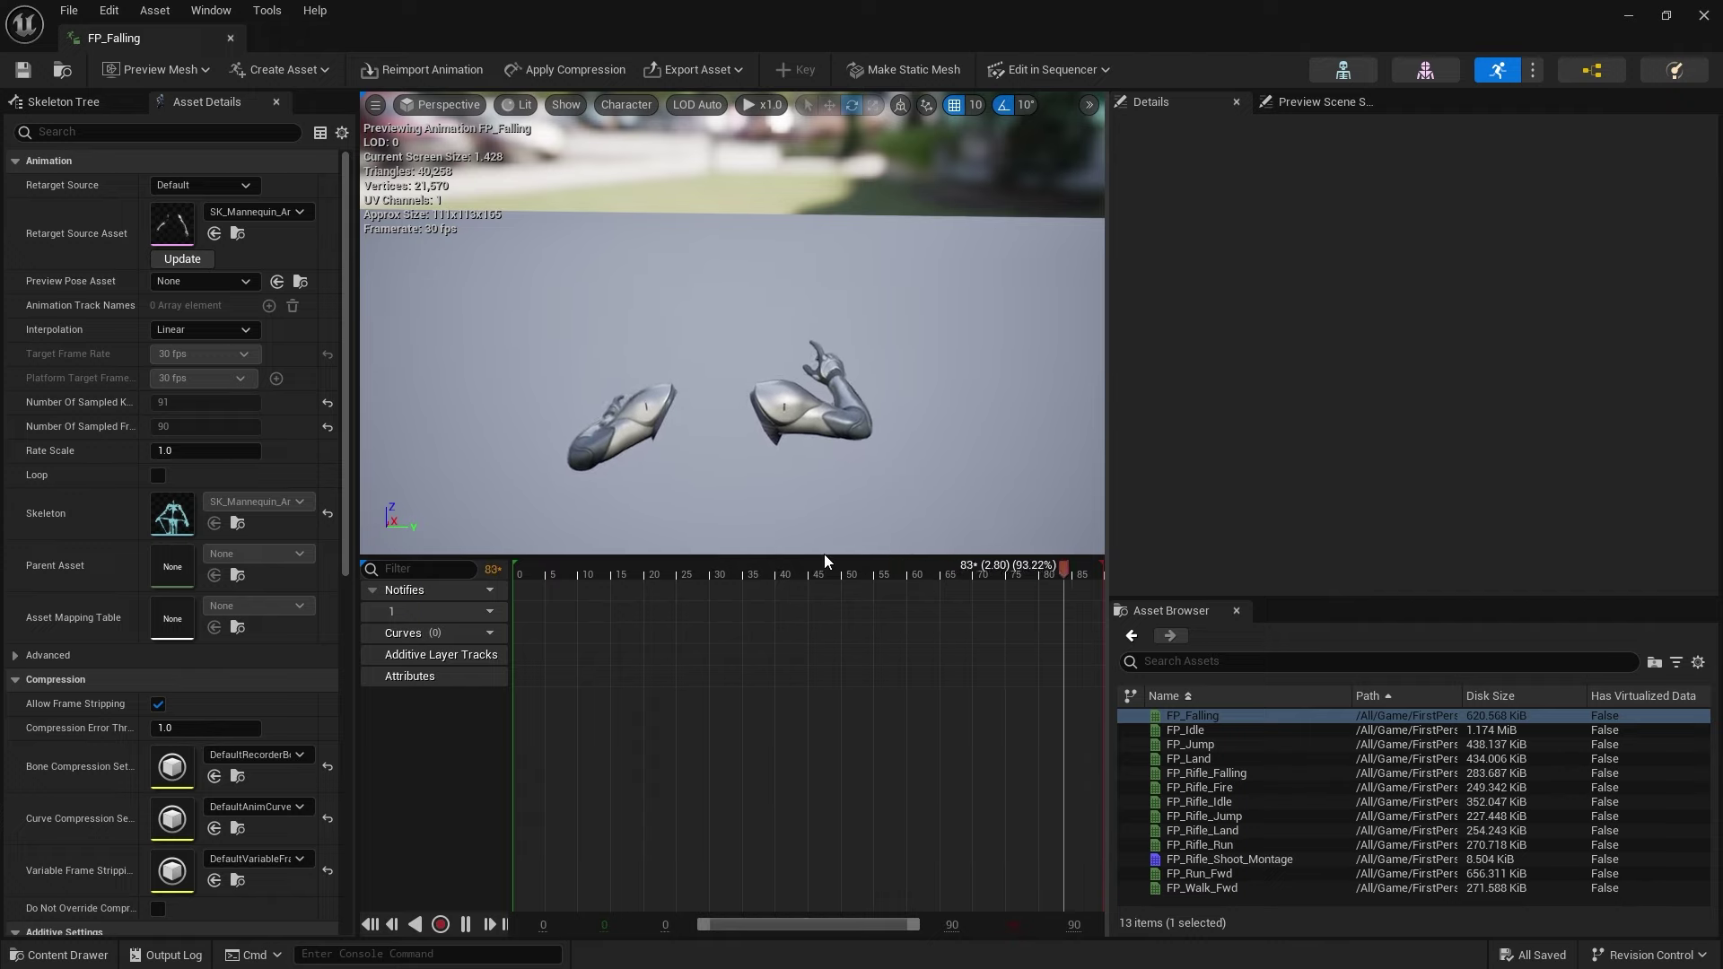
pyautogui.moveTo(806, 573); pyautogui.dragTo(504, 569)
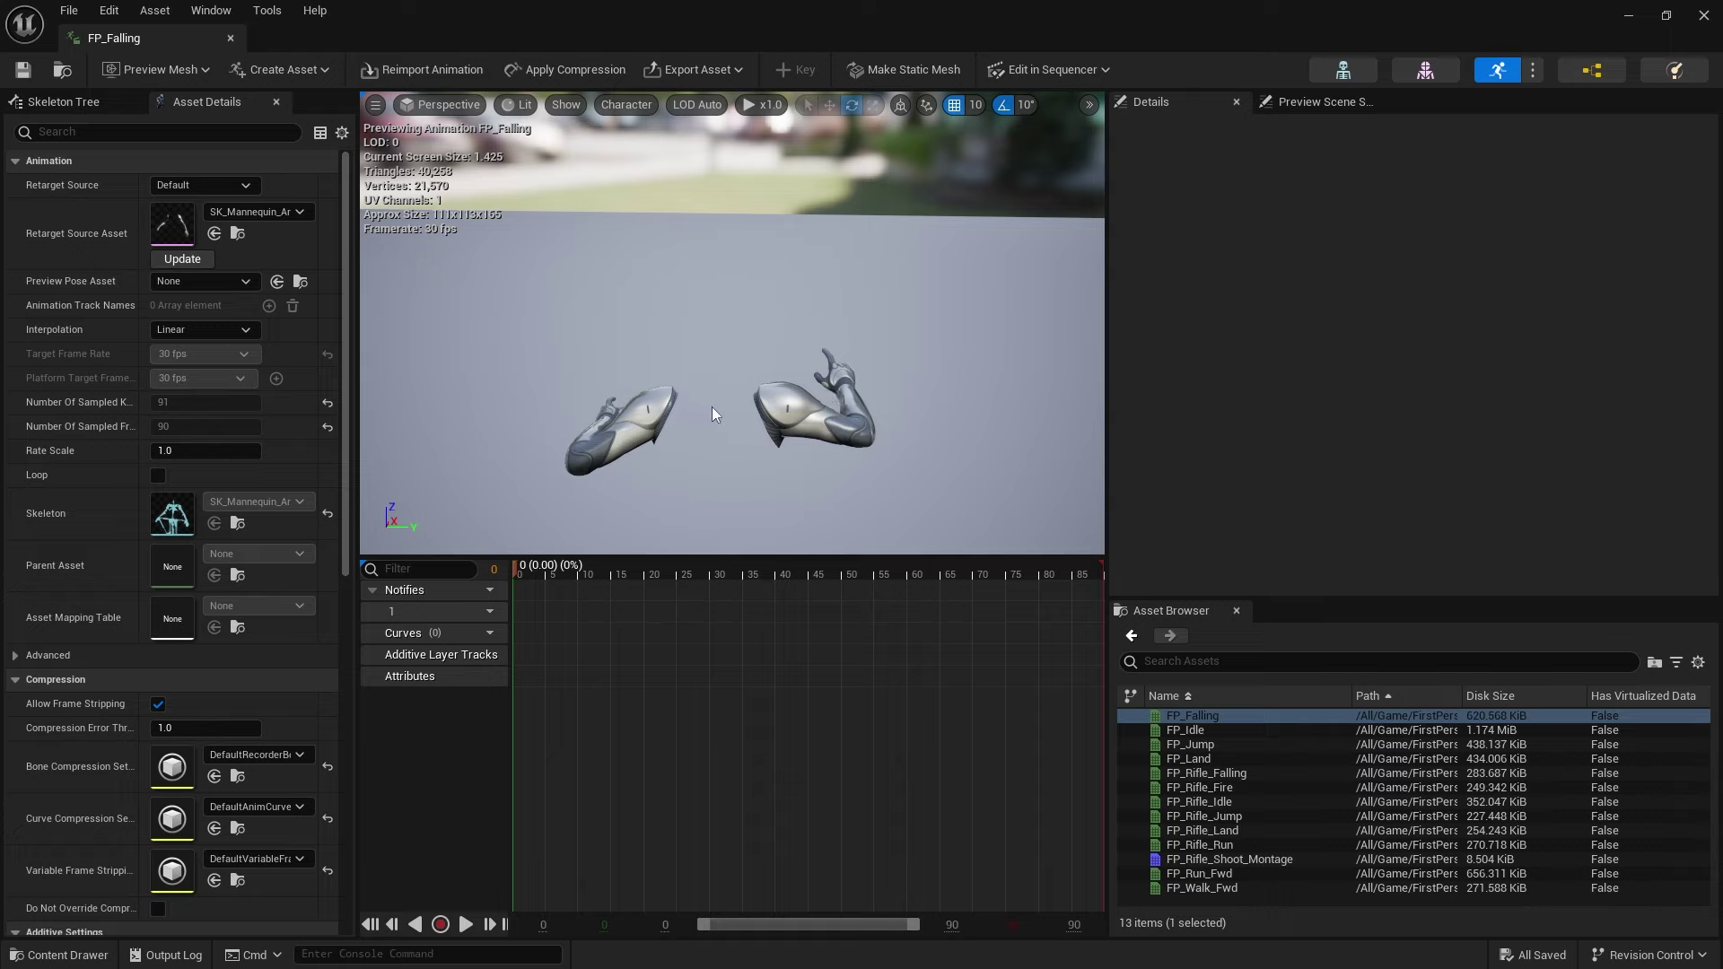
# - Duplicate the FP_Falling animation in the Animations folder and name the copy FP_WallRunRight
pyautogui.click(299, 75)
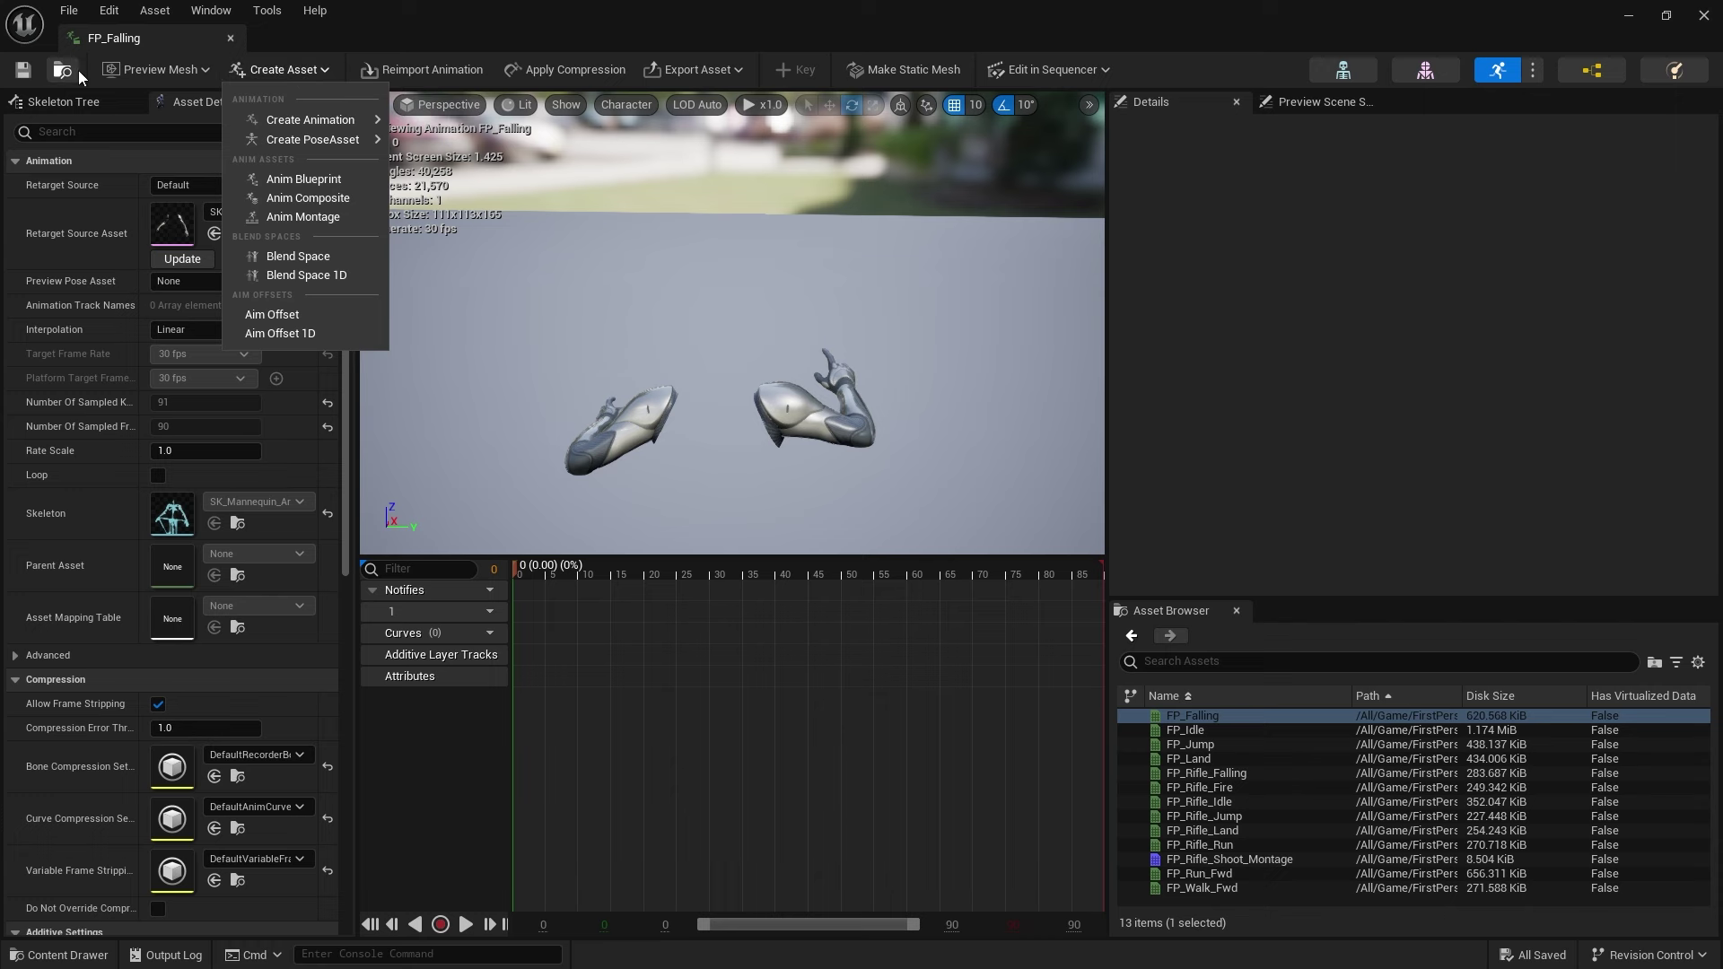
pyautogui.hotkey('ctrl', 'space')
pyautogui.rightClick(608, 672)
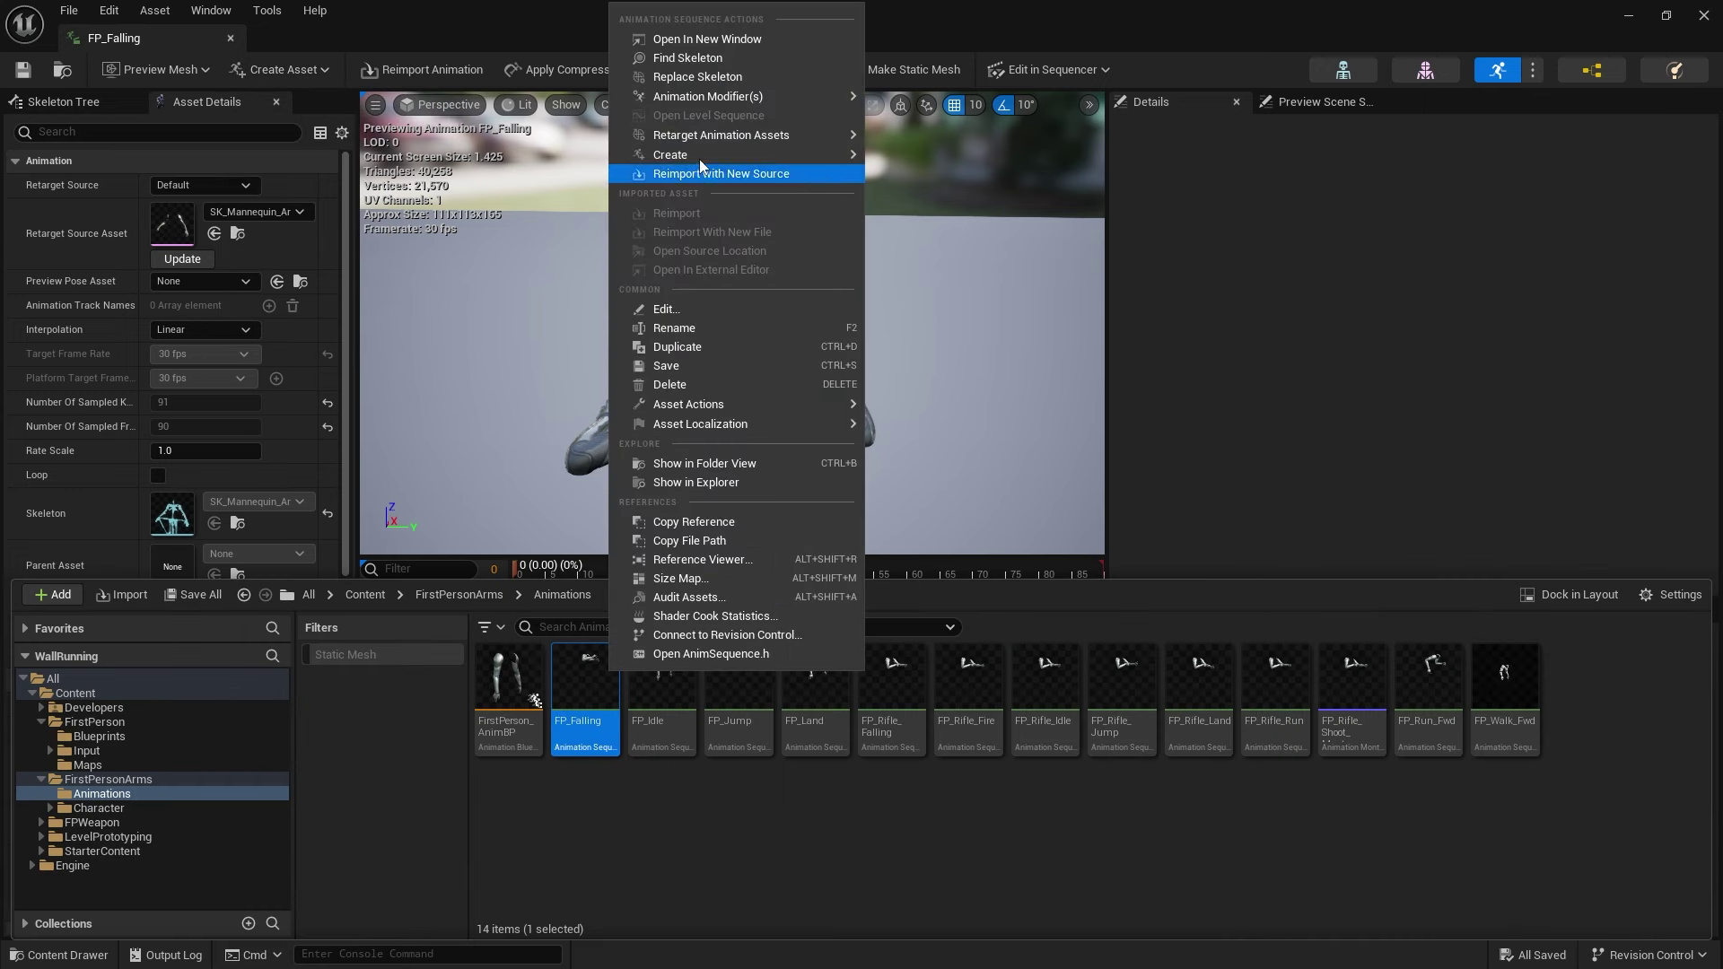
pyautogui.moveTo(701, 157)
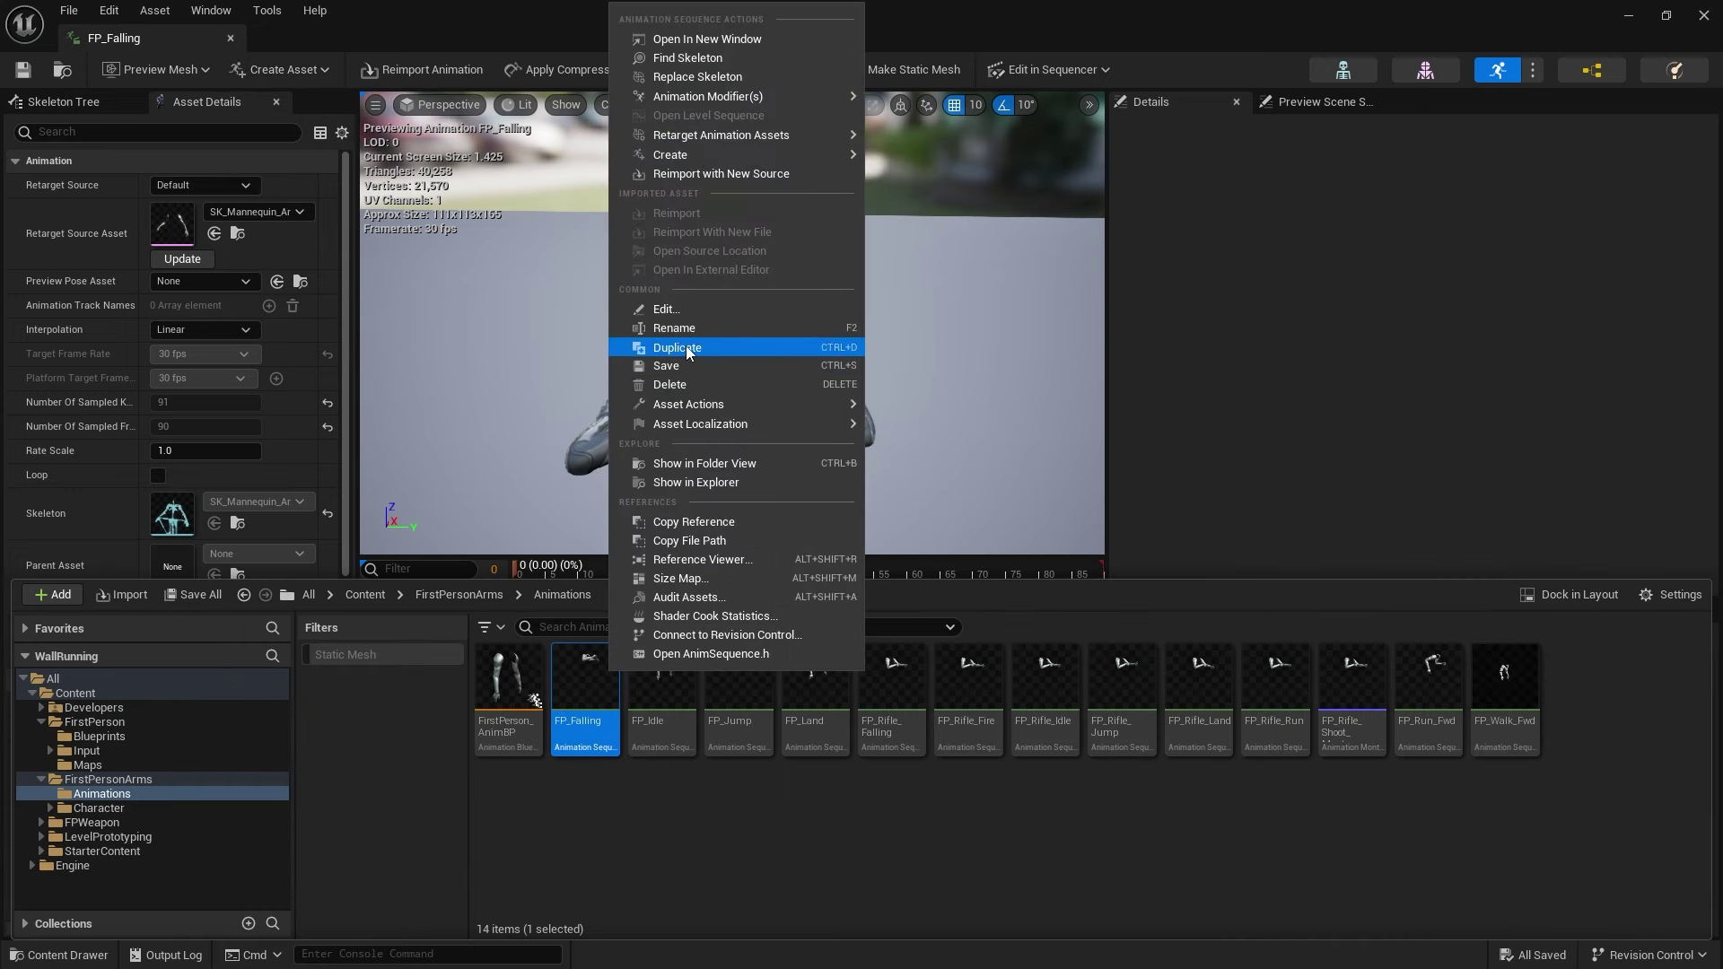
pyautogui.click(808, 346)
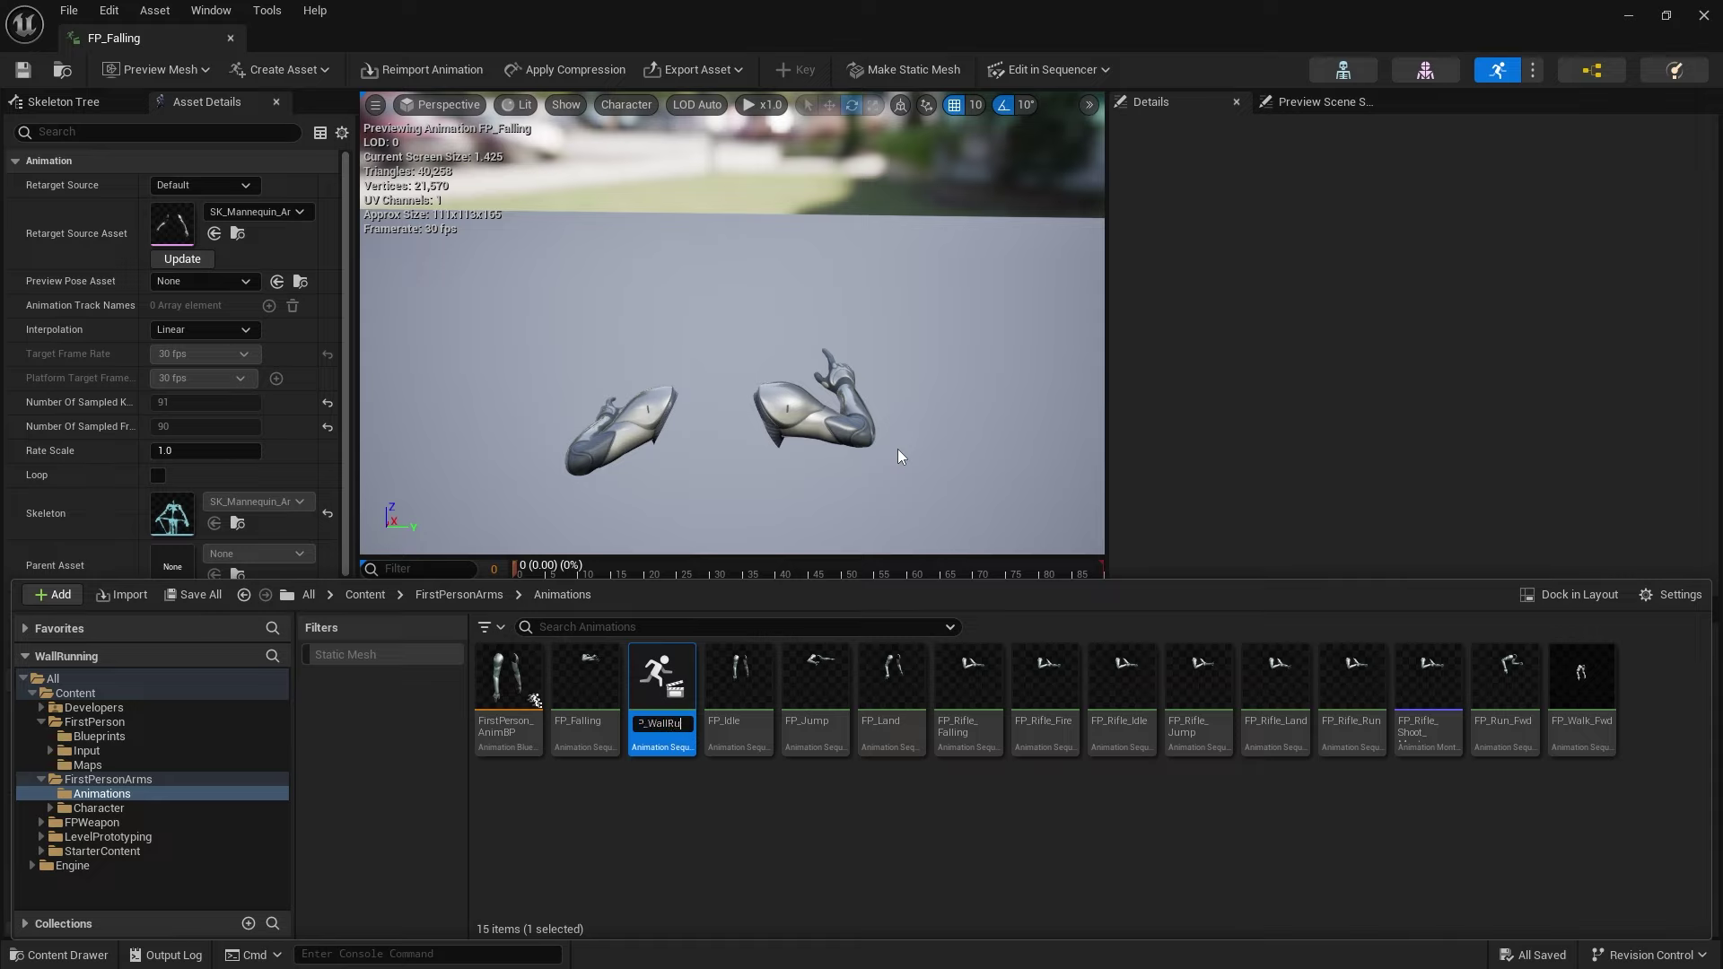
pyautogui.write('FP_WallRunRight')
pyautogui.press('Return')
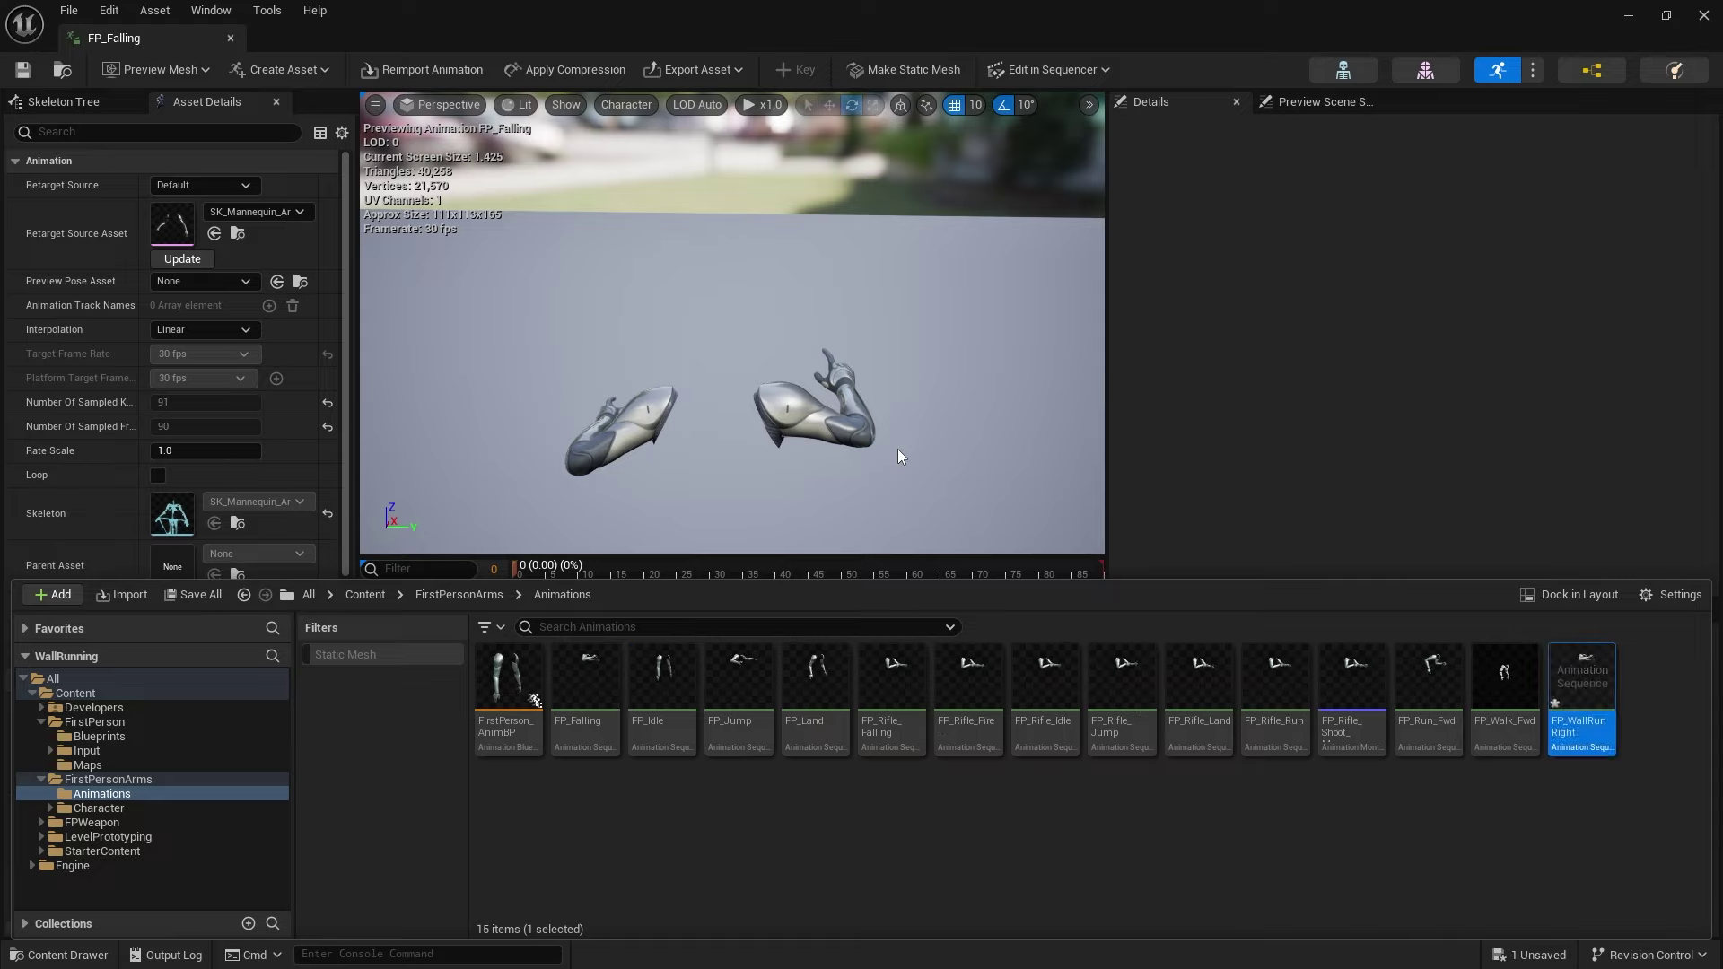
# - Duplicate the FP_WallRunRight animation, name the copy FP_WallRunLeft and open it for editing
pyautogui.rightClick(1594, 681)
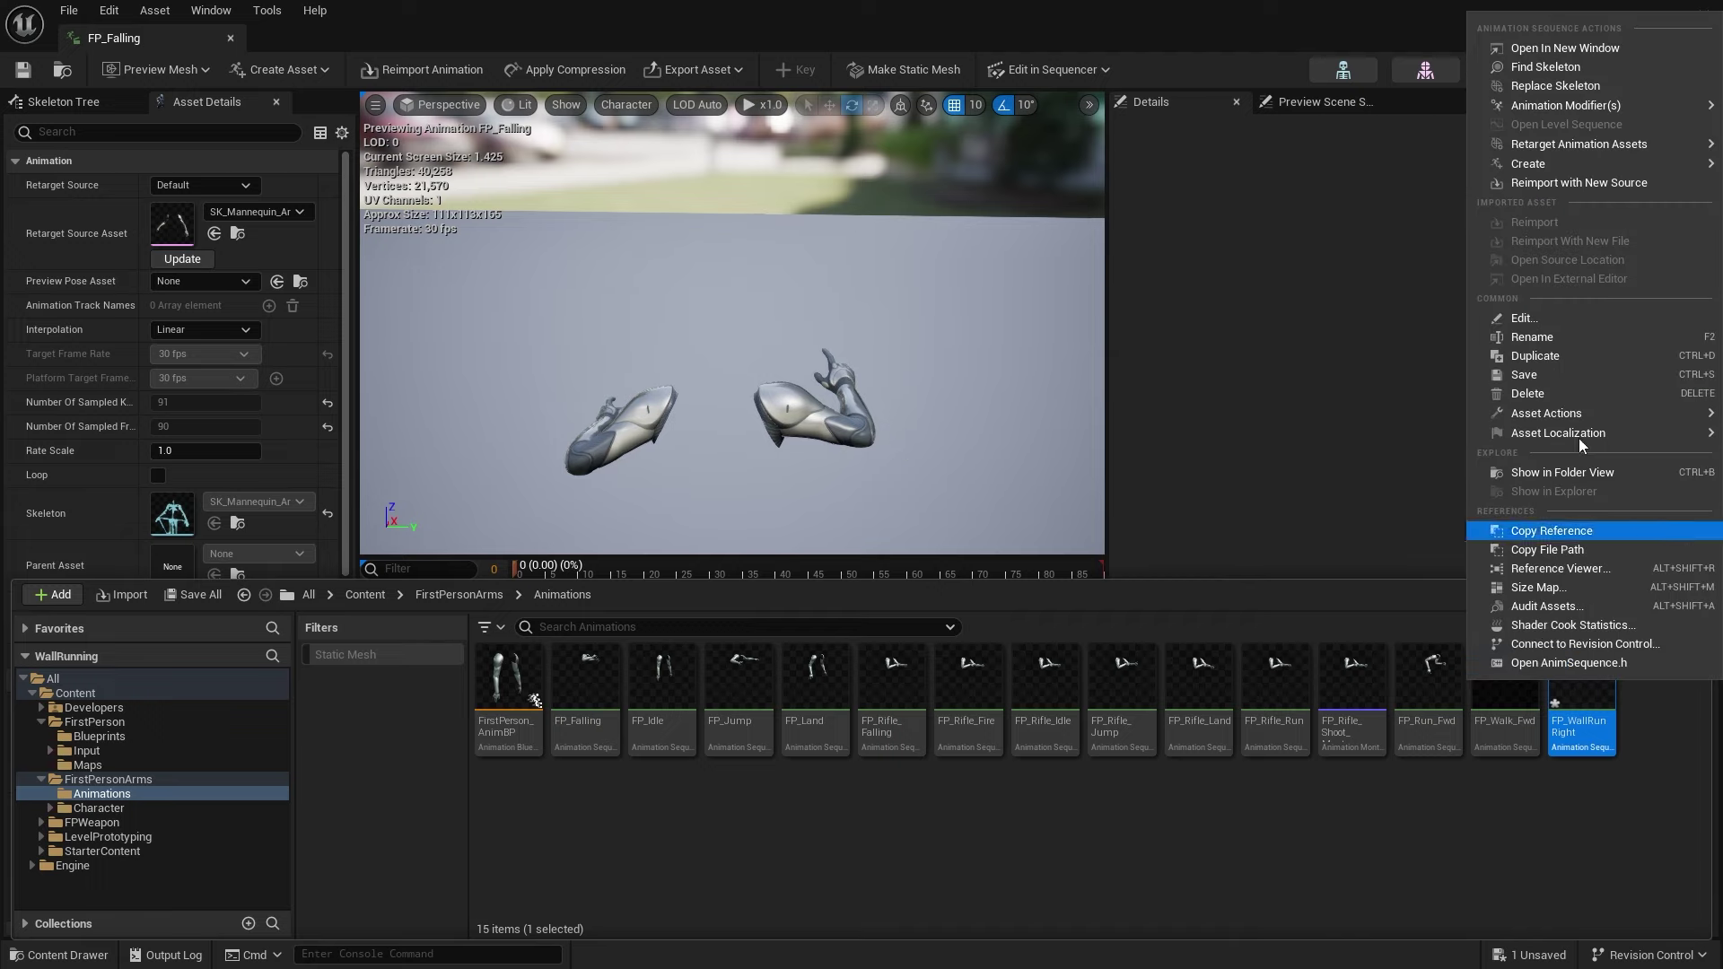
pyautogui.click(1536, 356)
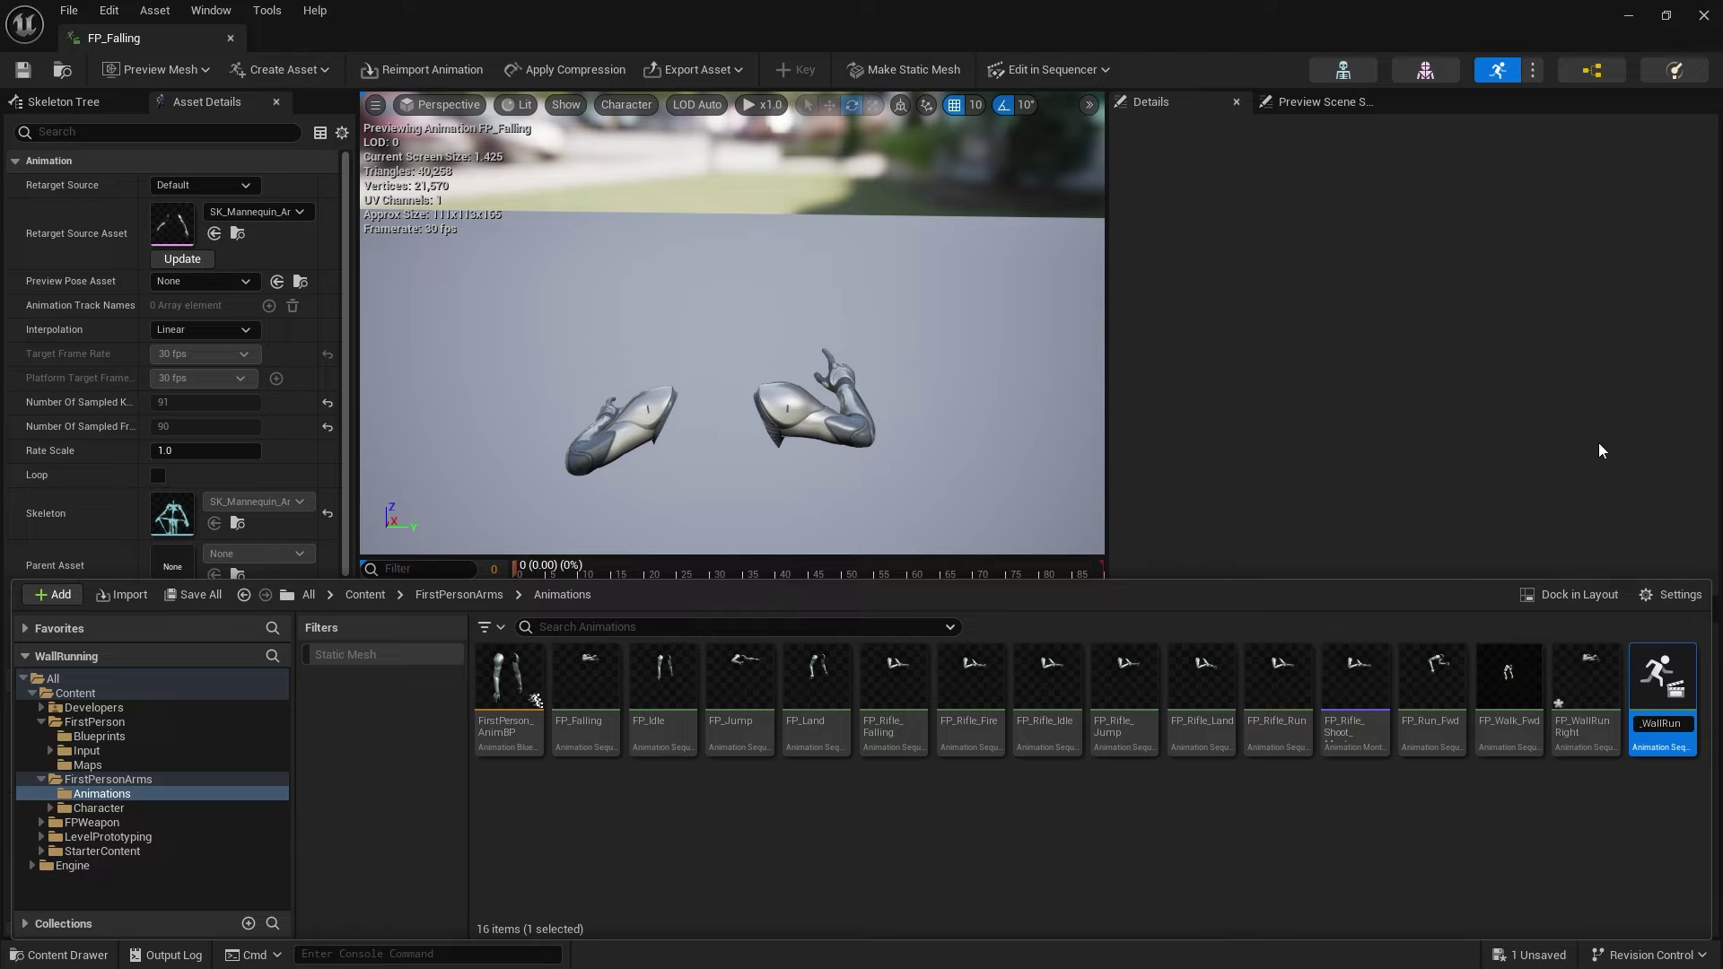
pyautogui.press('BackSpace')
pyautogui.press('Return')
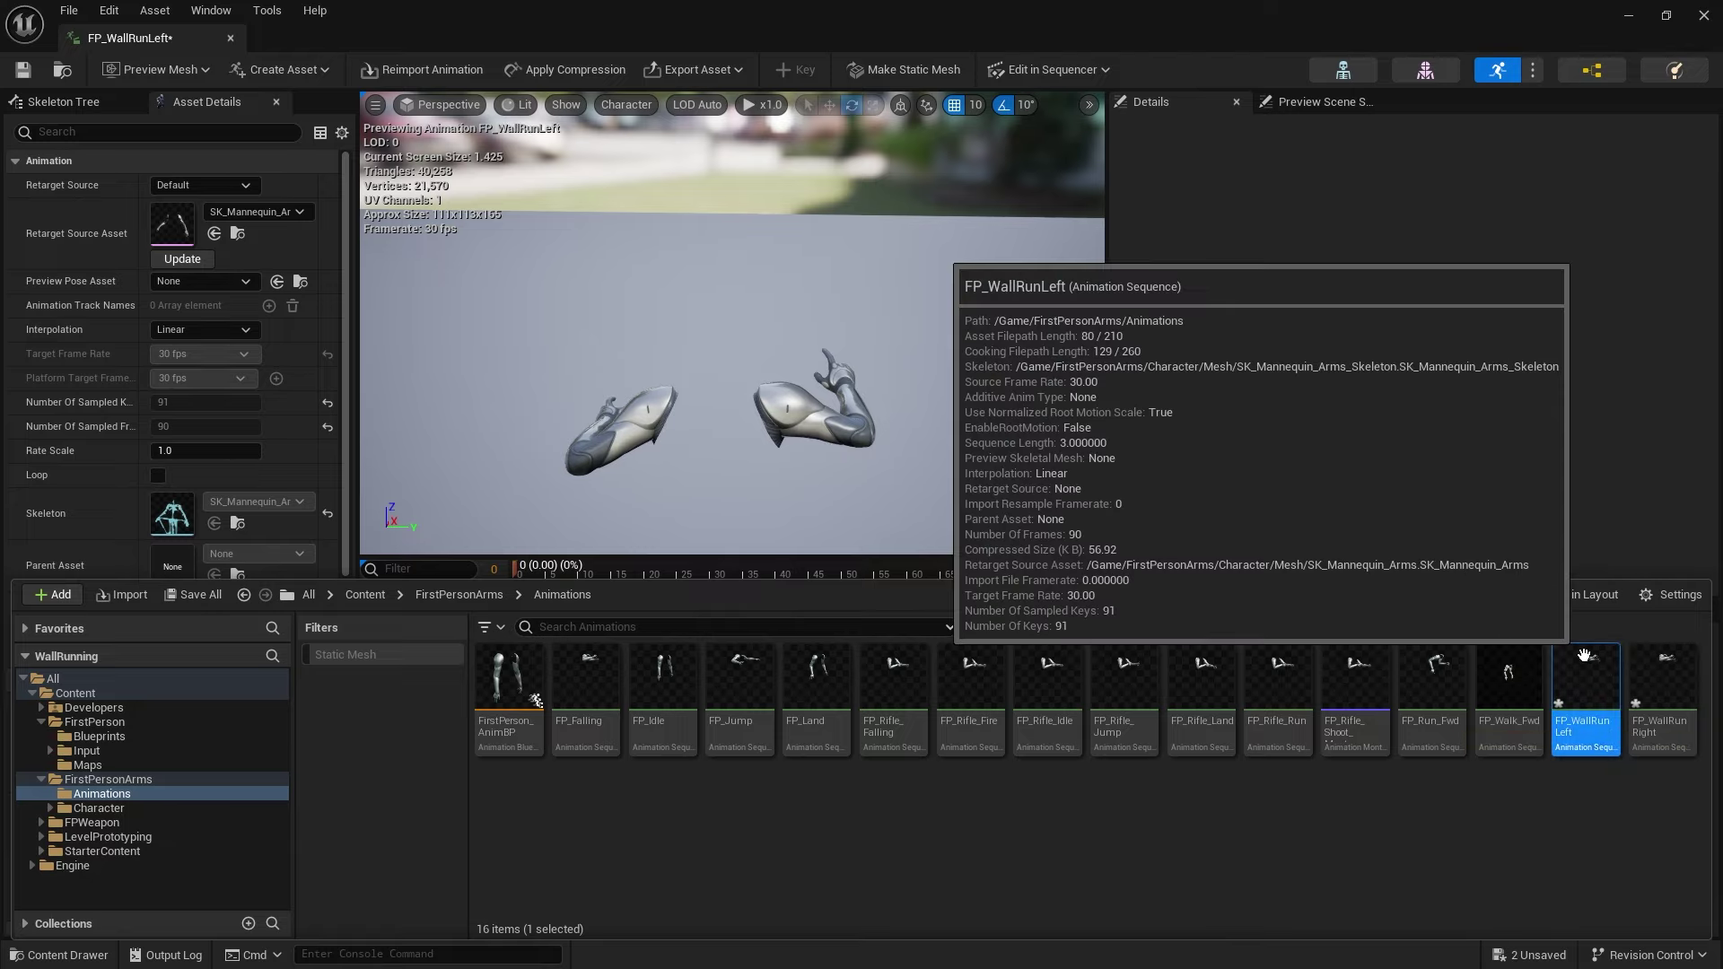
# - Display the bone hierarchy, select upperarm_l through hand_l and add a key at frame 0
pyautogui.moveTo(676, 386); pyautogui.dragTo(777, 295, button='right')
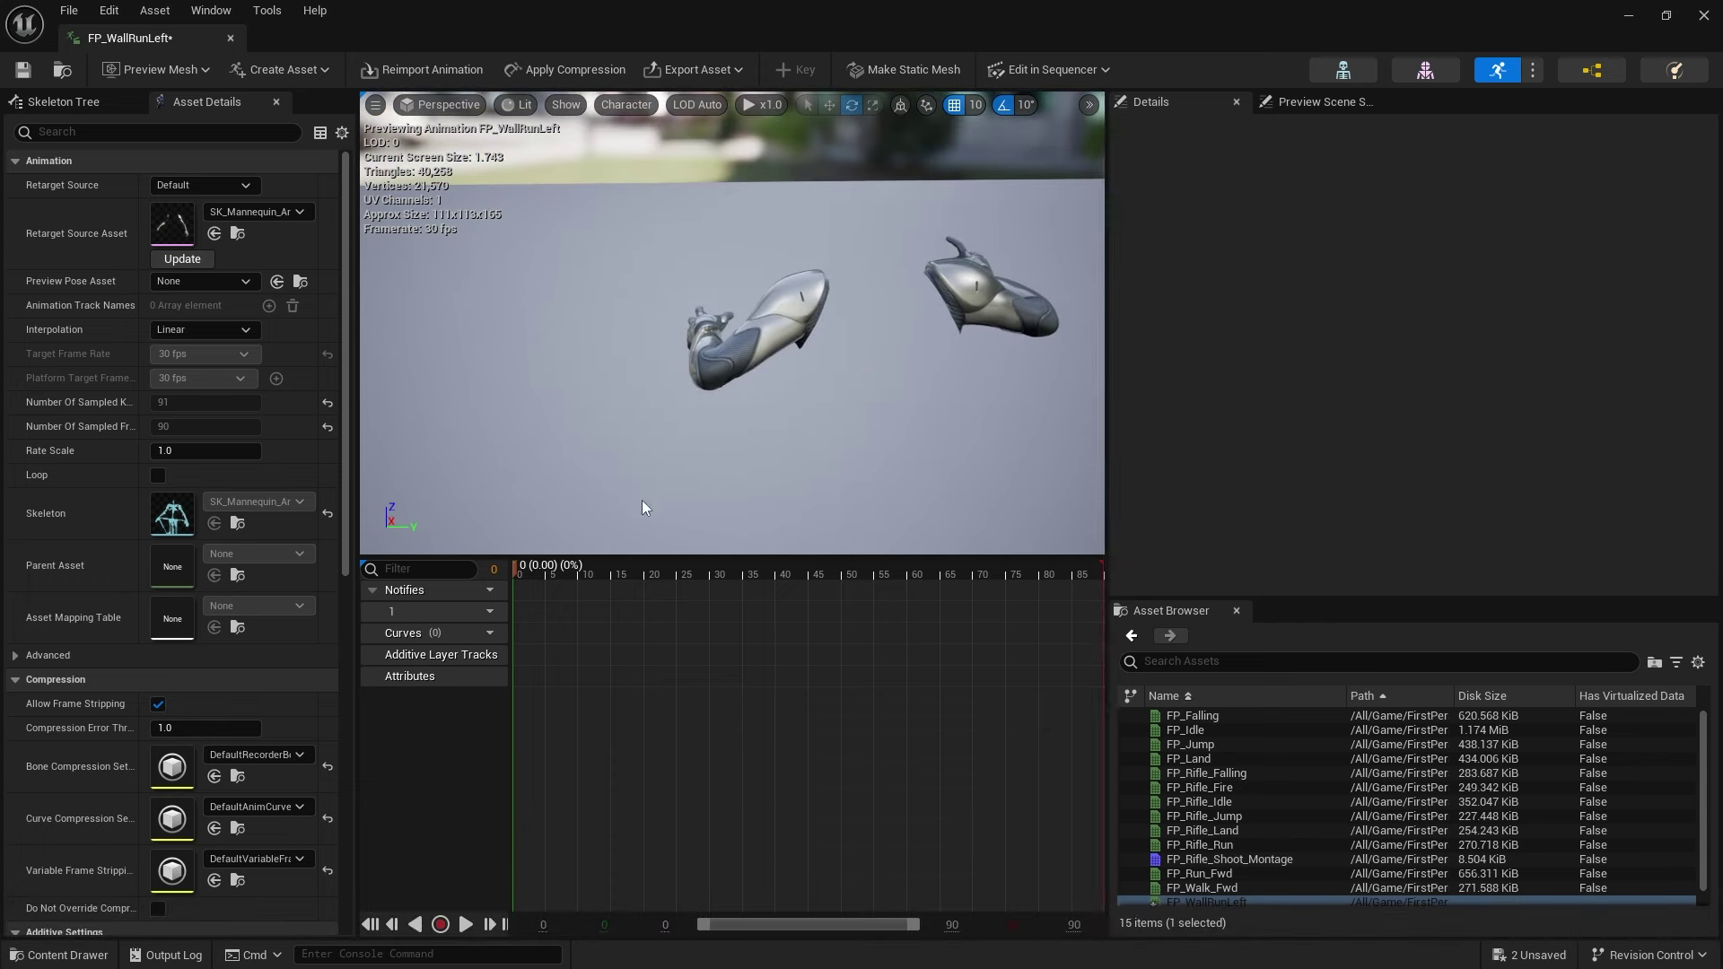
pyautogui.click(67, 106)
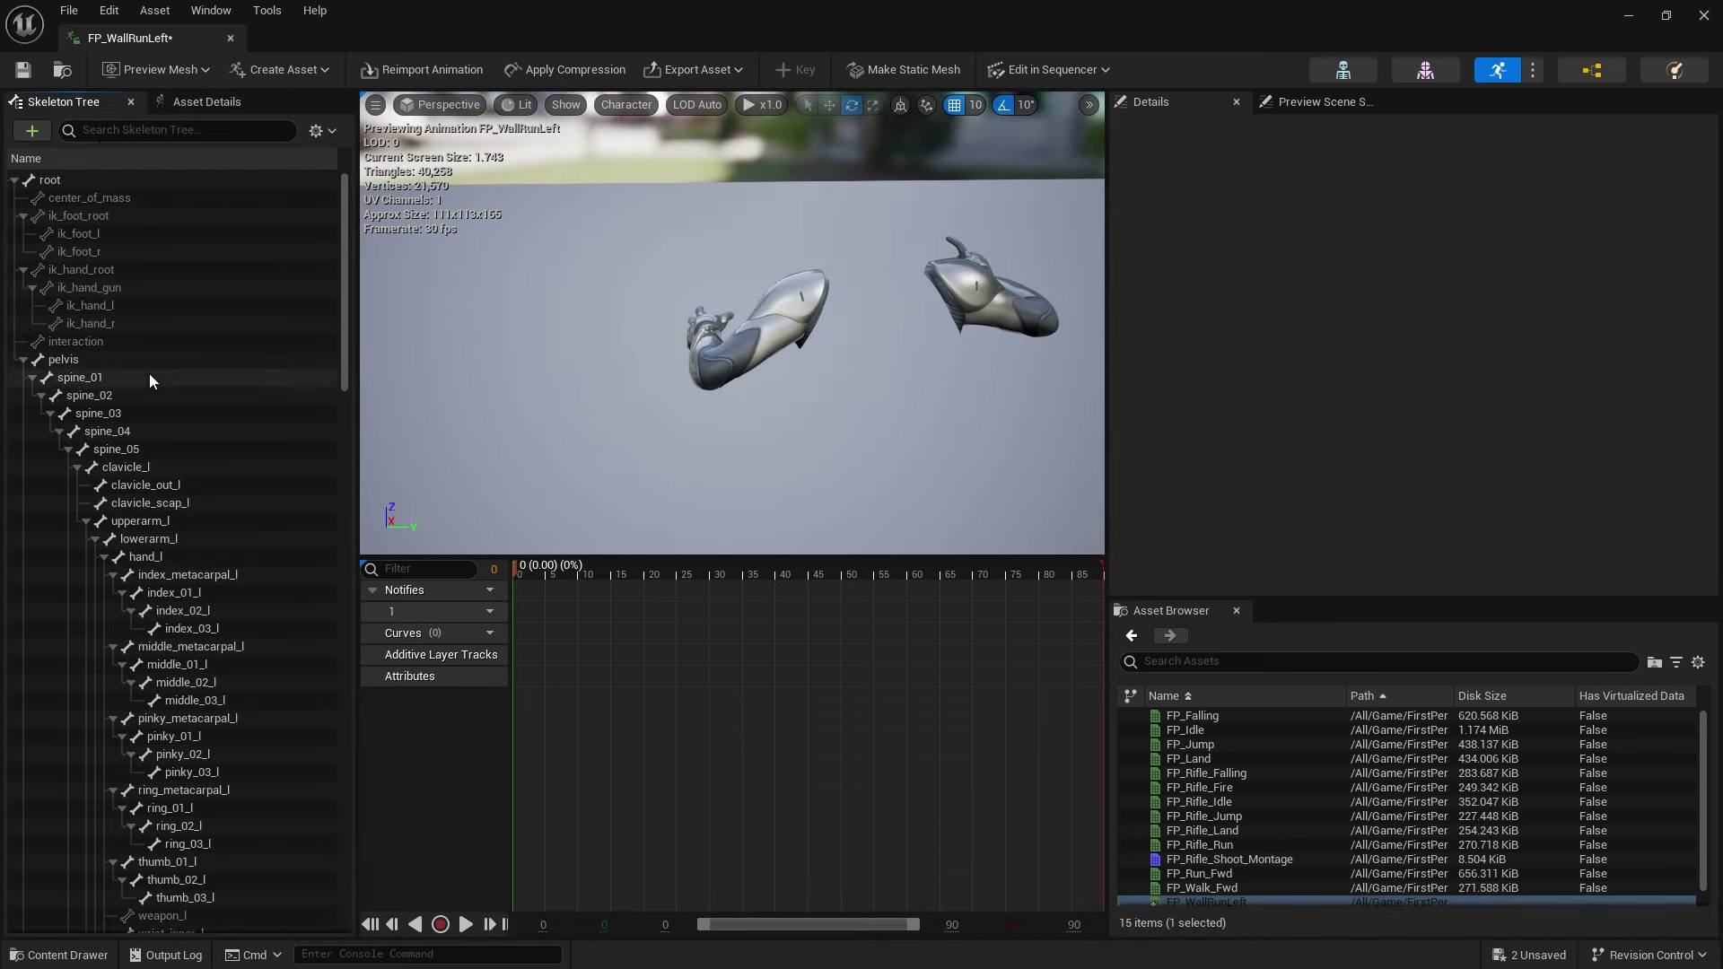
pyautogui.click(172, 521)
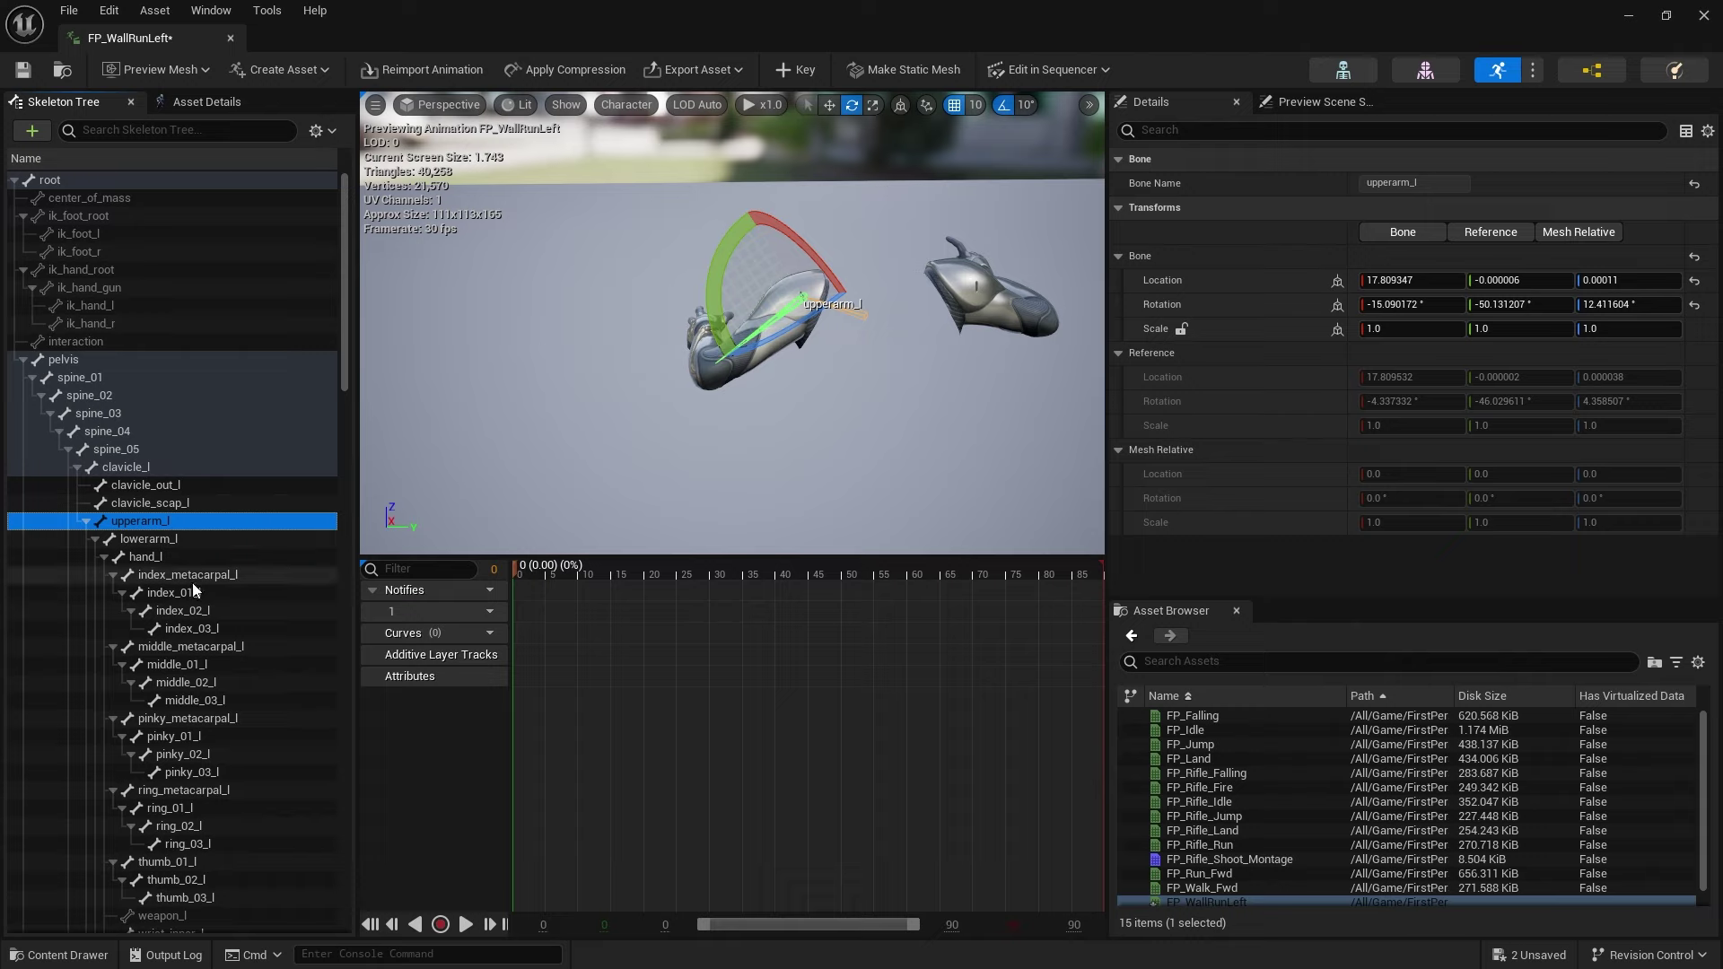
pyautogui.keyDown('shift'); pyautogui.click(164, 559); pyautogui.keyUp('shift')
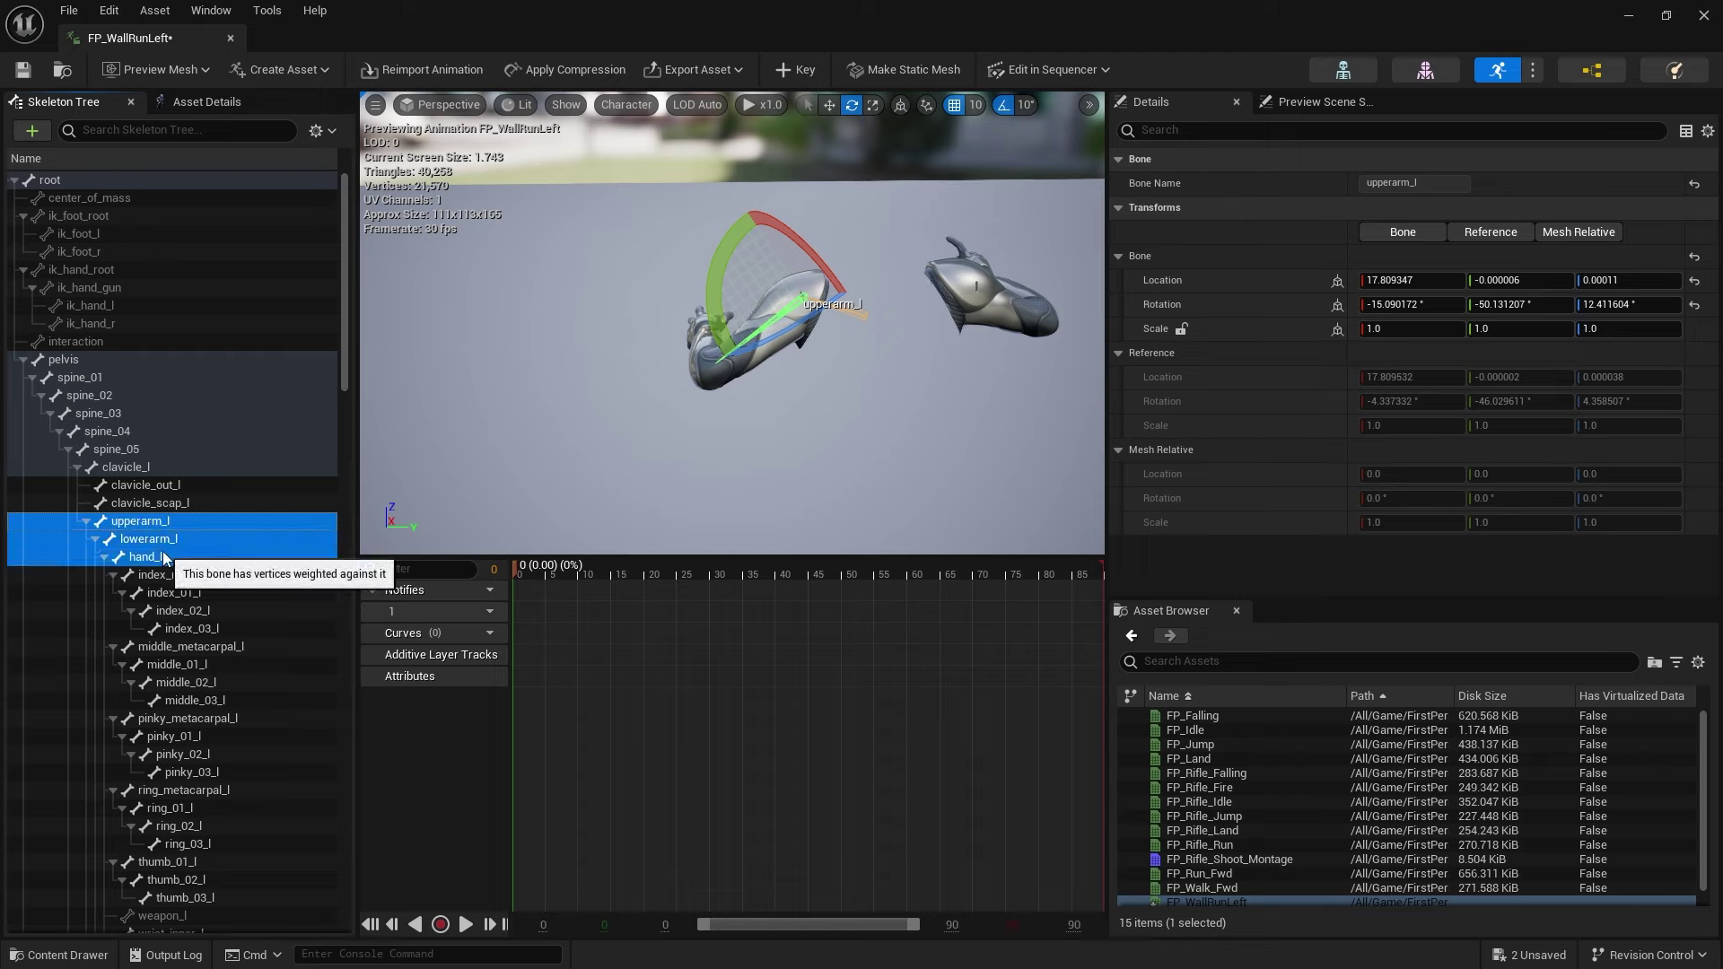
pyautogui.click(794, 69)
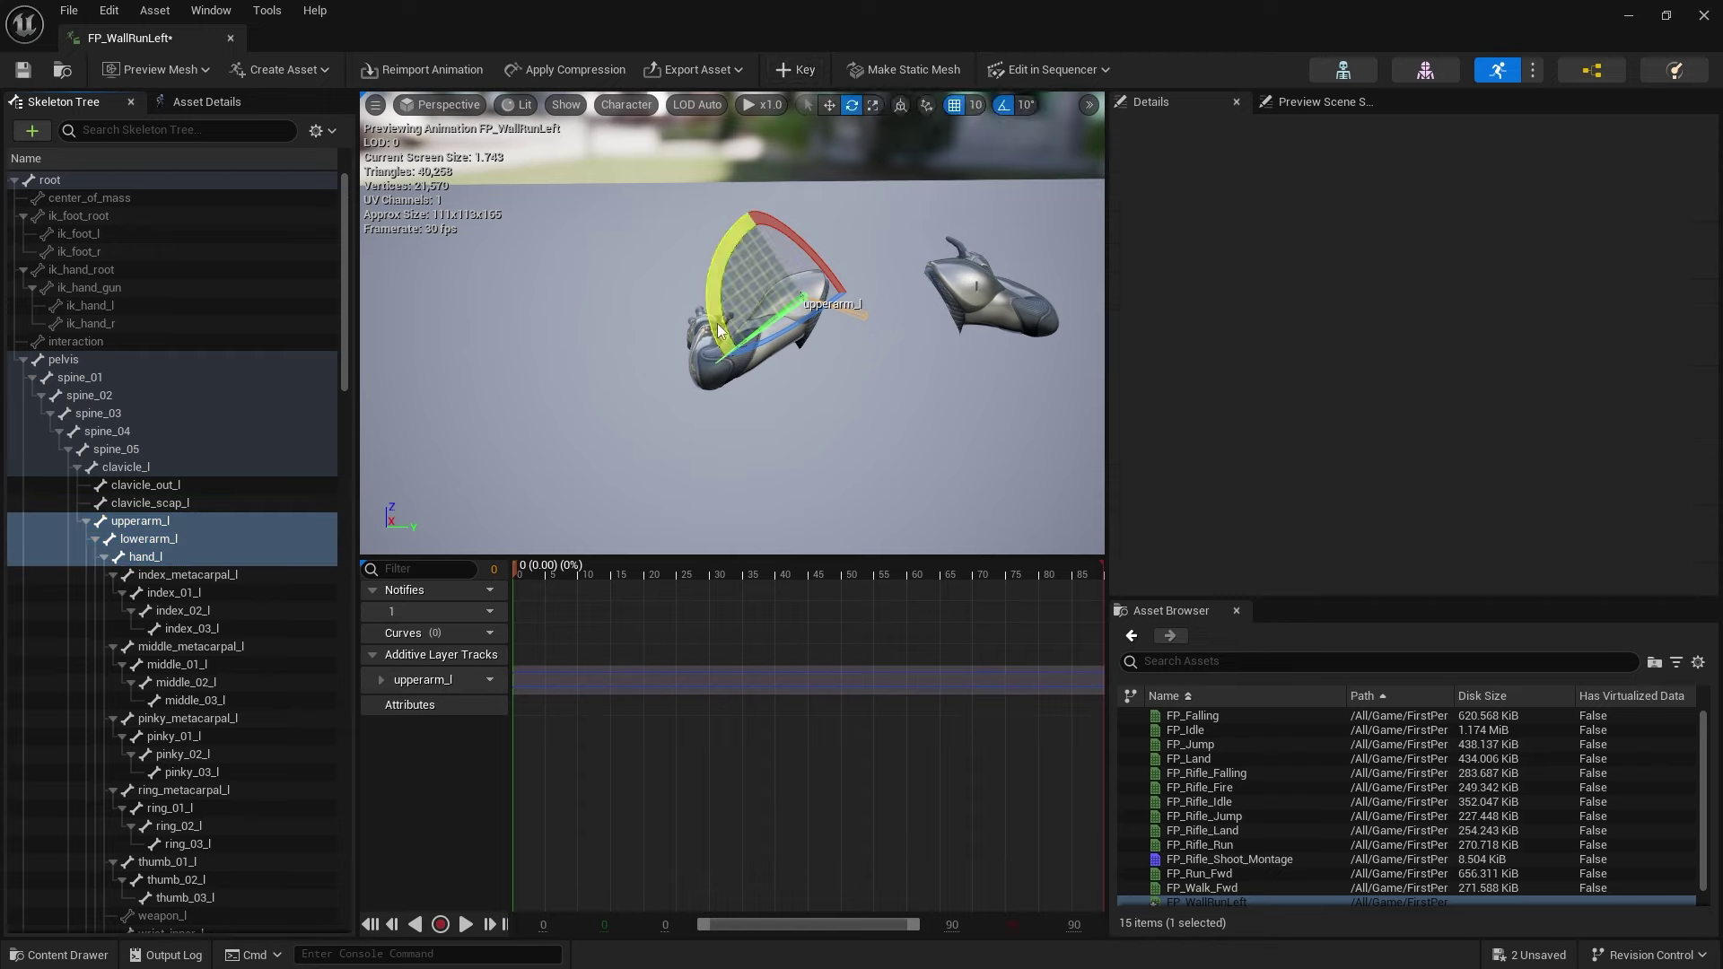
# - Rotate the upperarm_l bone to swing the left arm into a rough wall-run pose
pyautogui.moveTo(718, 301); pyautogui.dragTo(700, 352)
pyautogui.moveTo(717, 392); pyautogui.dragTo(431, 530, button='right')
pyautogui.moveTo(643, 292); pyautogui.dragTo(635, 288)
pyautogui.moveTo(611, 314); pyautogui.dragTo(592, 305, button='right')
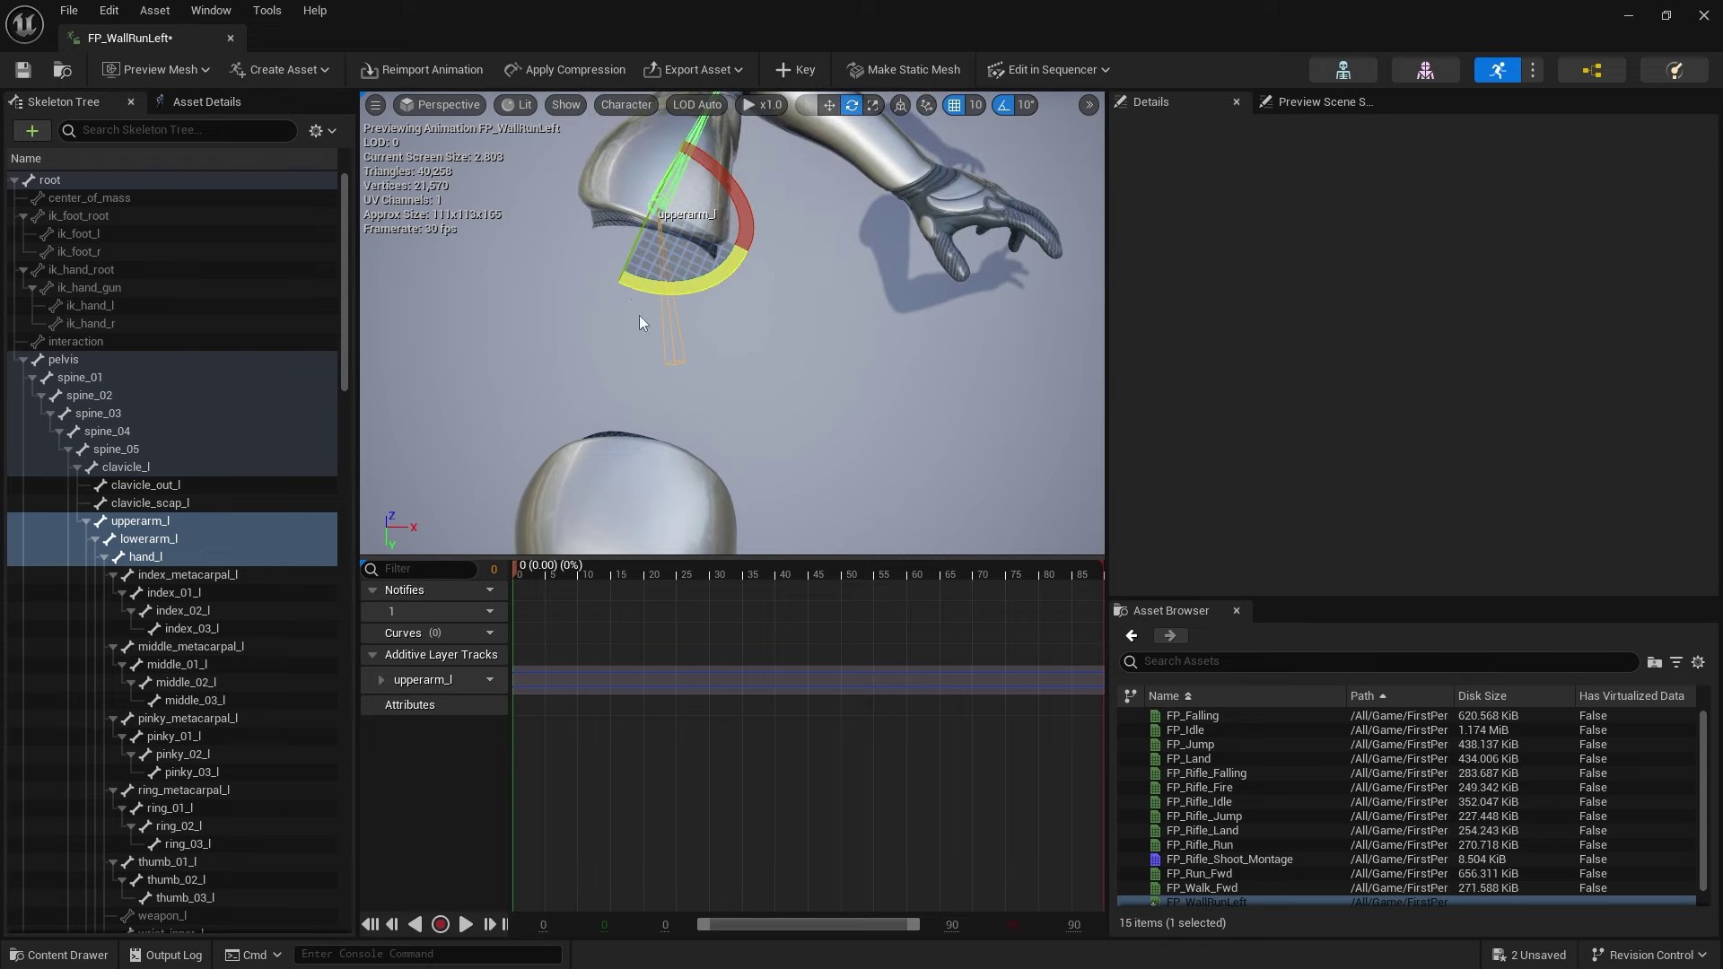
# - Rotate the lowerarm_l bone to about 39°, 5°, 68° so the left forearm bends and twists
pyautogui.click(179, 542)
pyautogui.moveTo(755, 354); pyautogui.dragTo(753, 242, button='right')
pyautogui.moveTo(754, 367); pyautogui.dragTo(815, 377)
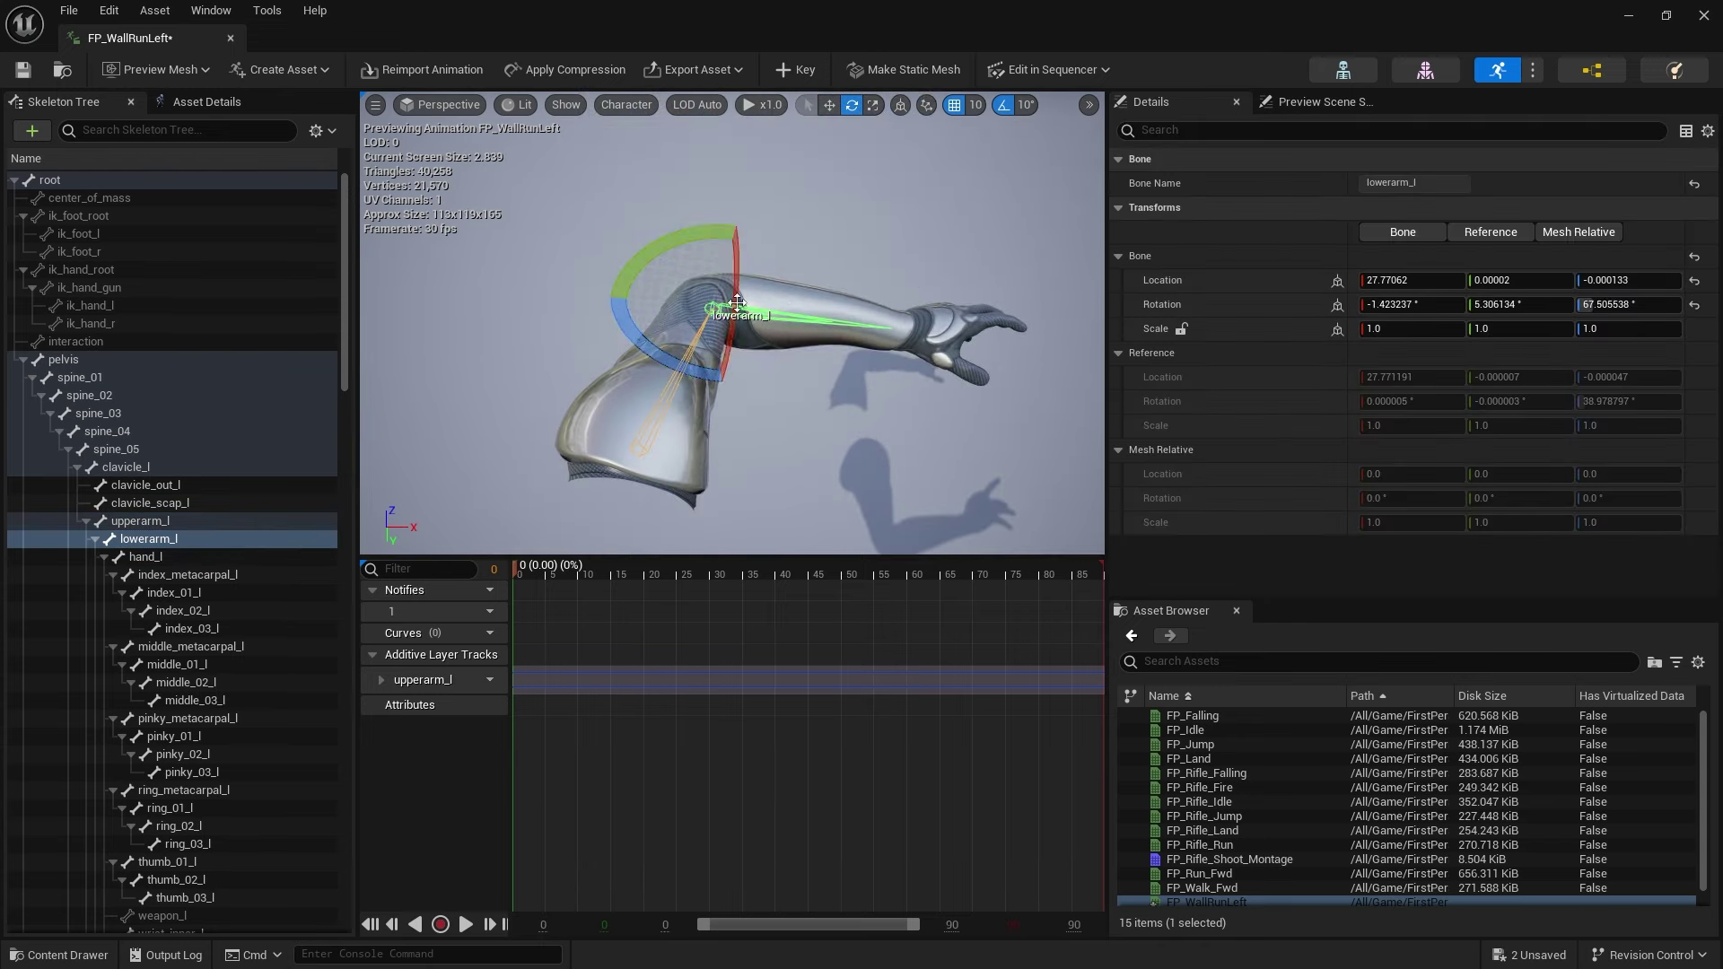
pyautogui.moveTo(734, 279); pyautogui.dragTo(711, 310)
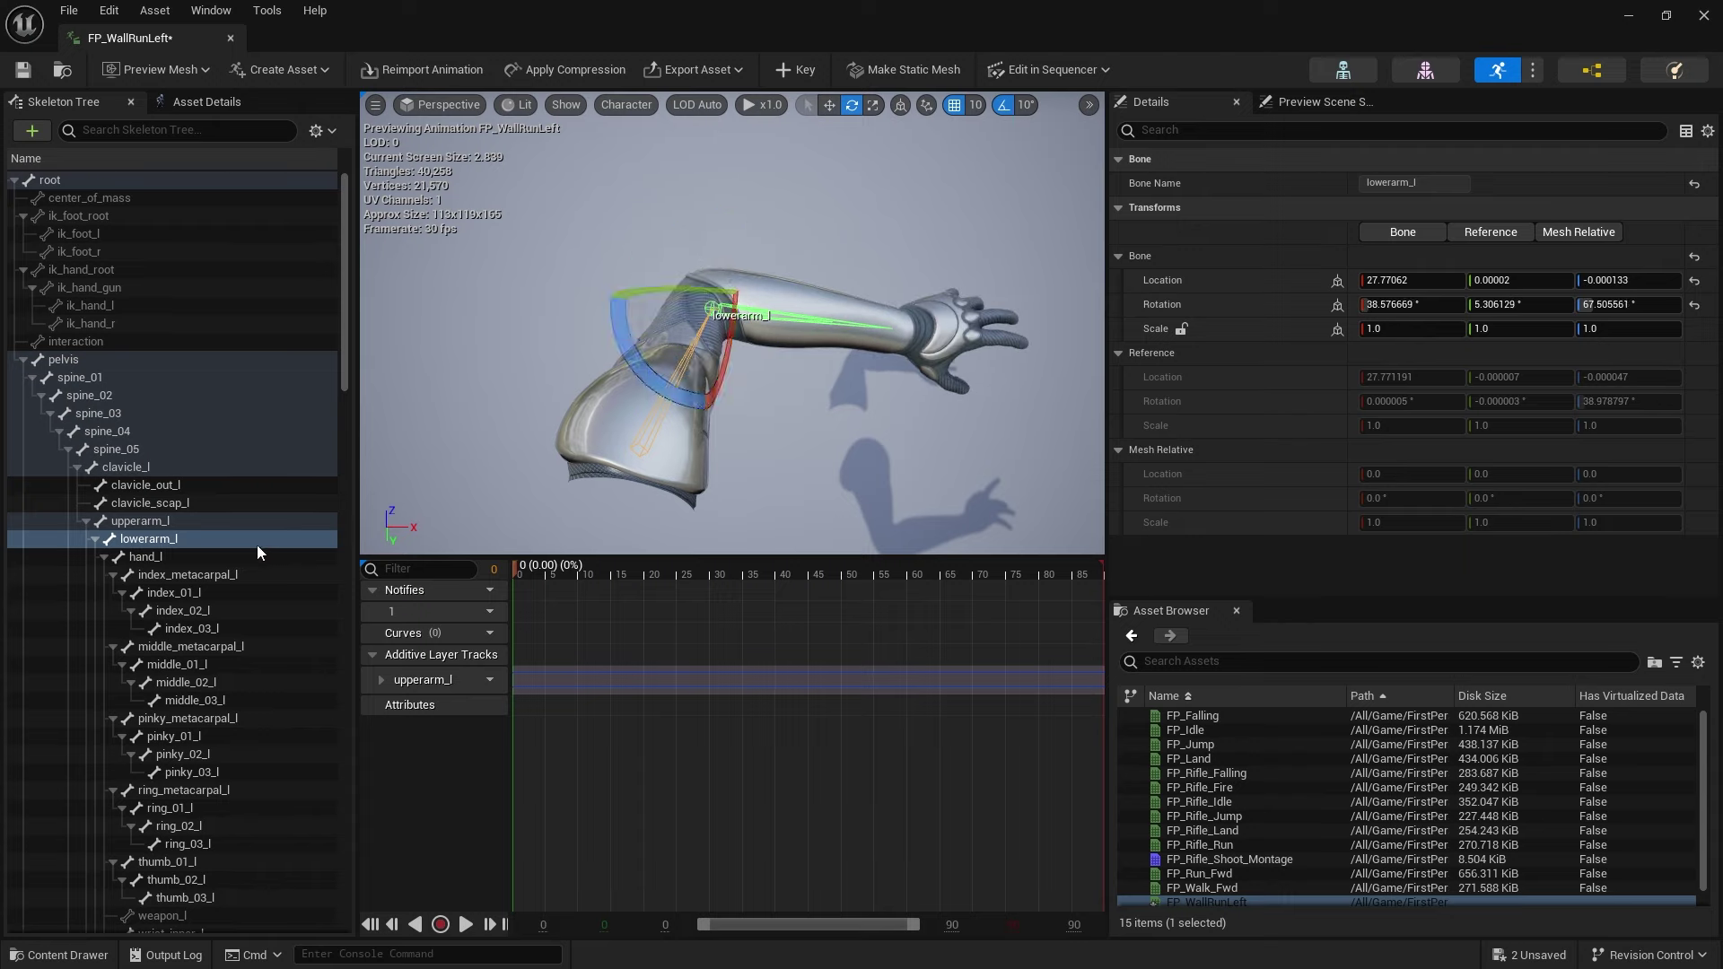
# - Rotate the hand_l bone to about -40°, 10°, -12°
pyautogui.click(311, 555)
pyautogui.moveTo(934, 331); pyautogui.dragTo(931, 395)
pyautogui.keyDown('alt'); pyautogui.moveTo(681, 314); pyautogui.dragTo(1032, 296); pyautogui.keyUp('alt')
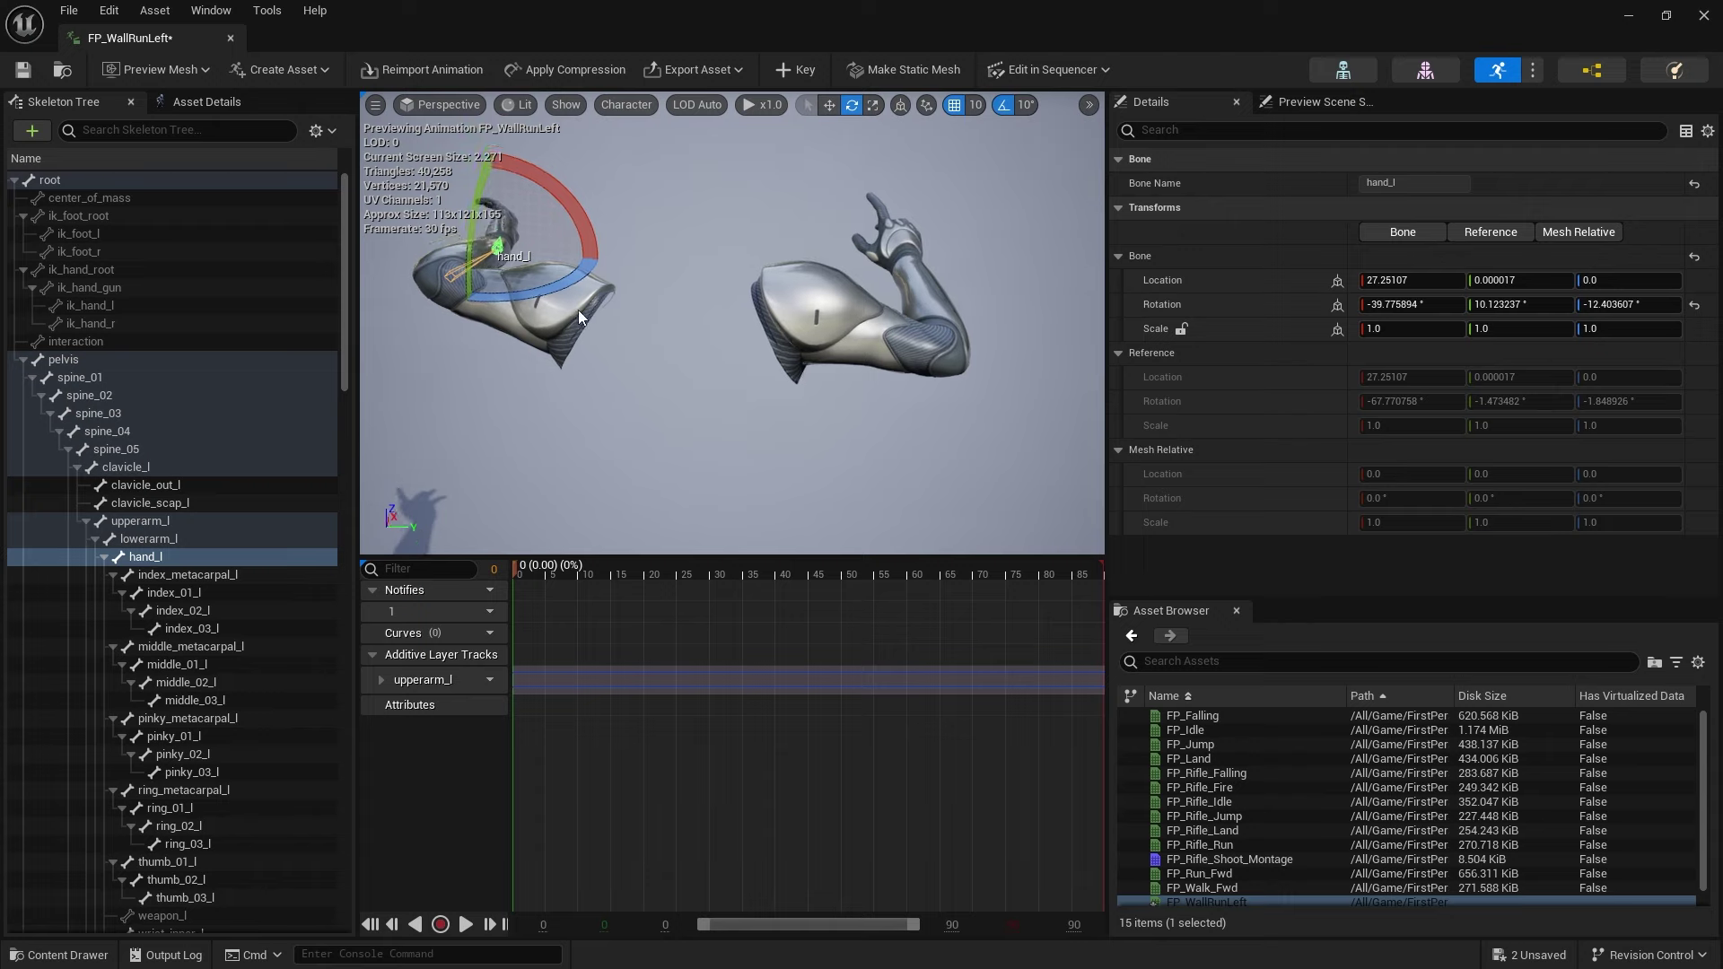
# - Readjust the upperarm_l bone's rotation to about -14°, 3°, 61°
pyautogui.click(143, 521)
pyautogui.moveTo(582, 316); pyautogui.dragTo(579, 307)
pyautogui.moveTo(716, 360); pyautogui.dragTo(696, 229, button='right')
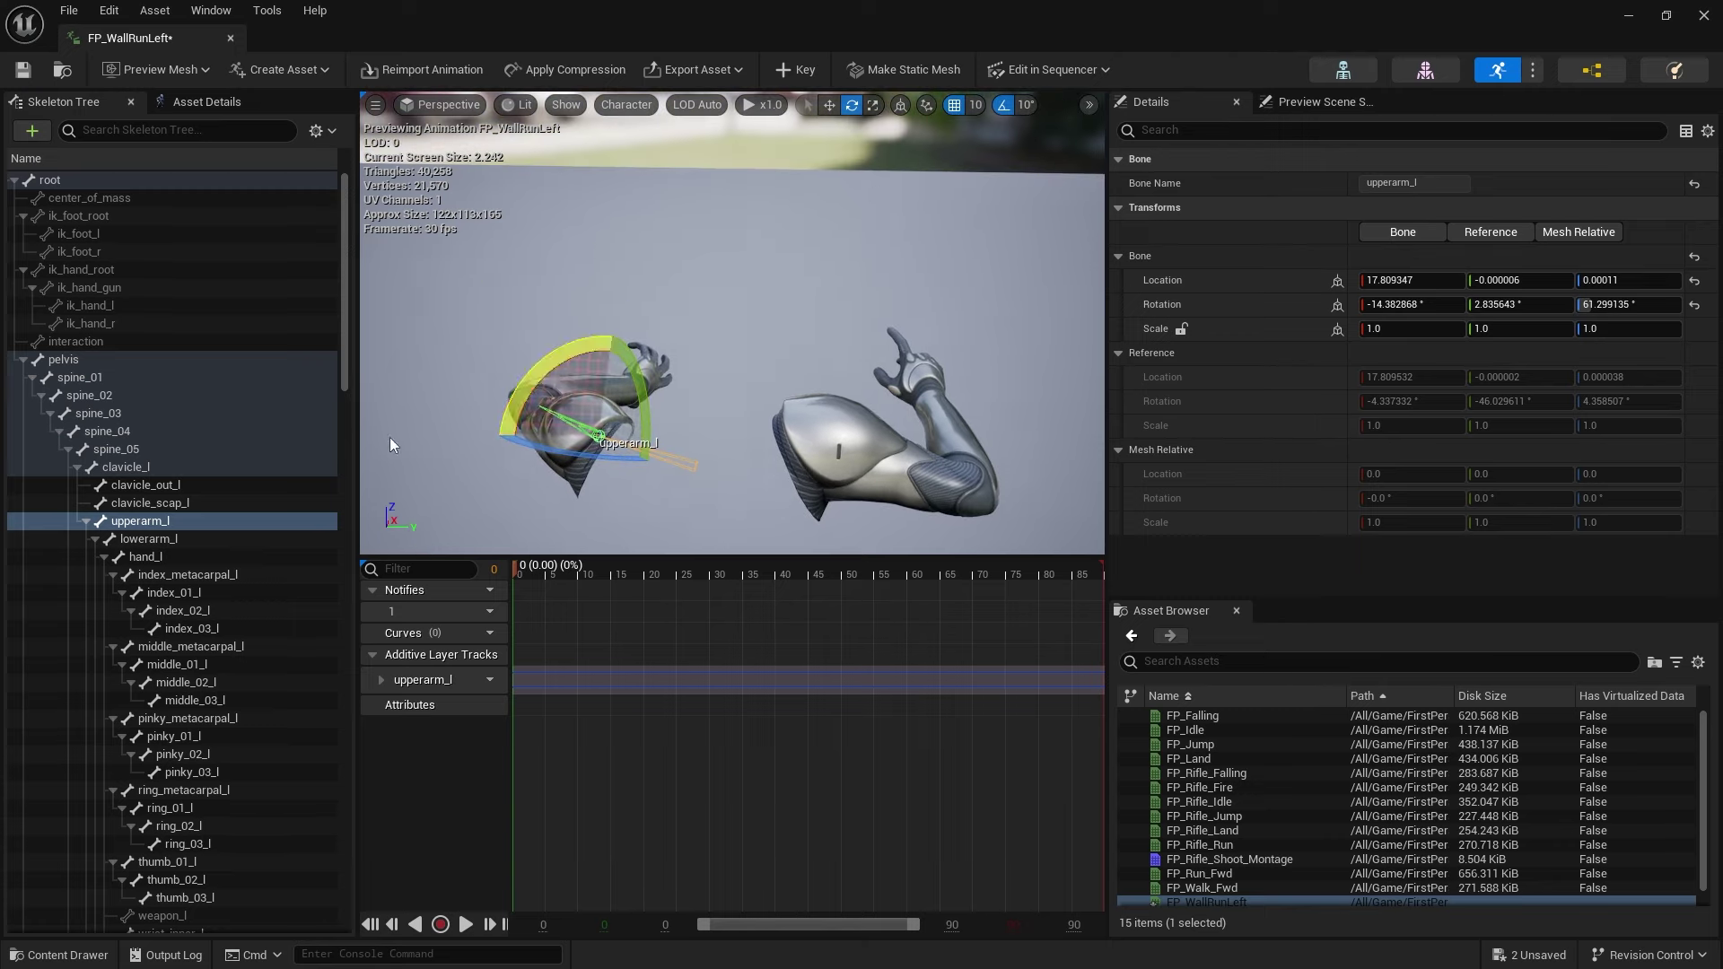
# - Rotate the lowerarm_l bone slightly to refine the left elbow's bend
pyautogui.click(216, 538)
pyautogui.moveTo(527, 470); pyautogui.dragTo(556, 467)
pyautogui.keyDown('alt'); pyautogui.moveTo(661, 459); pyautogui.dragTo(643, 437); pyautogui.keyUp('alt')
# - Rotate the hand_l bone to about -40°, -13°, 7° and save the FP_WallRunLeft animation
pyautogui.press('Down')
pyautogui.moveTo(490, 317); pyautogui.dragTo(520, 334)
pyautogui.keyDown('alt'); pyautogui.moveTo(629, 442); pyautogui.dragTo(680, 442); pyautogui.keyUp('alt')
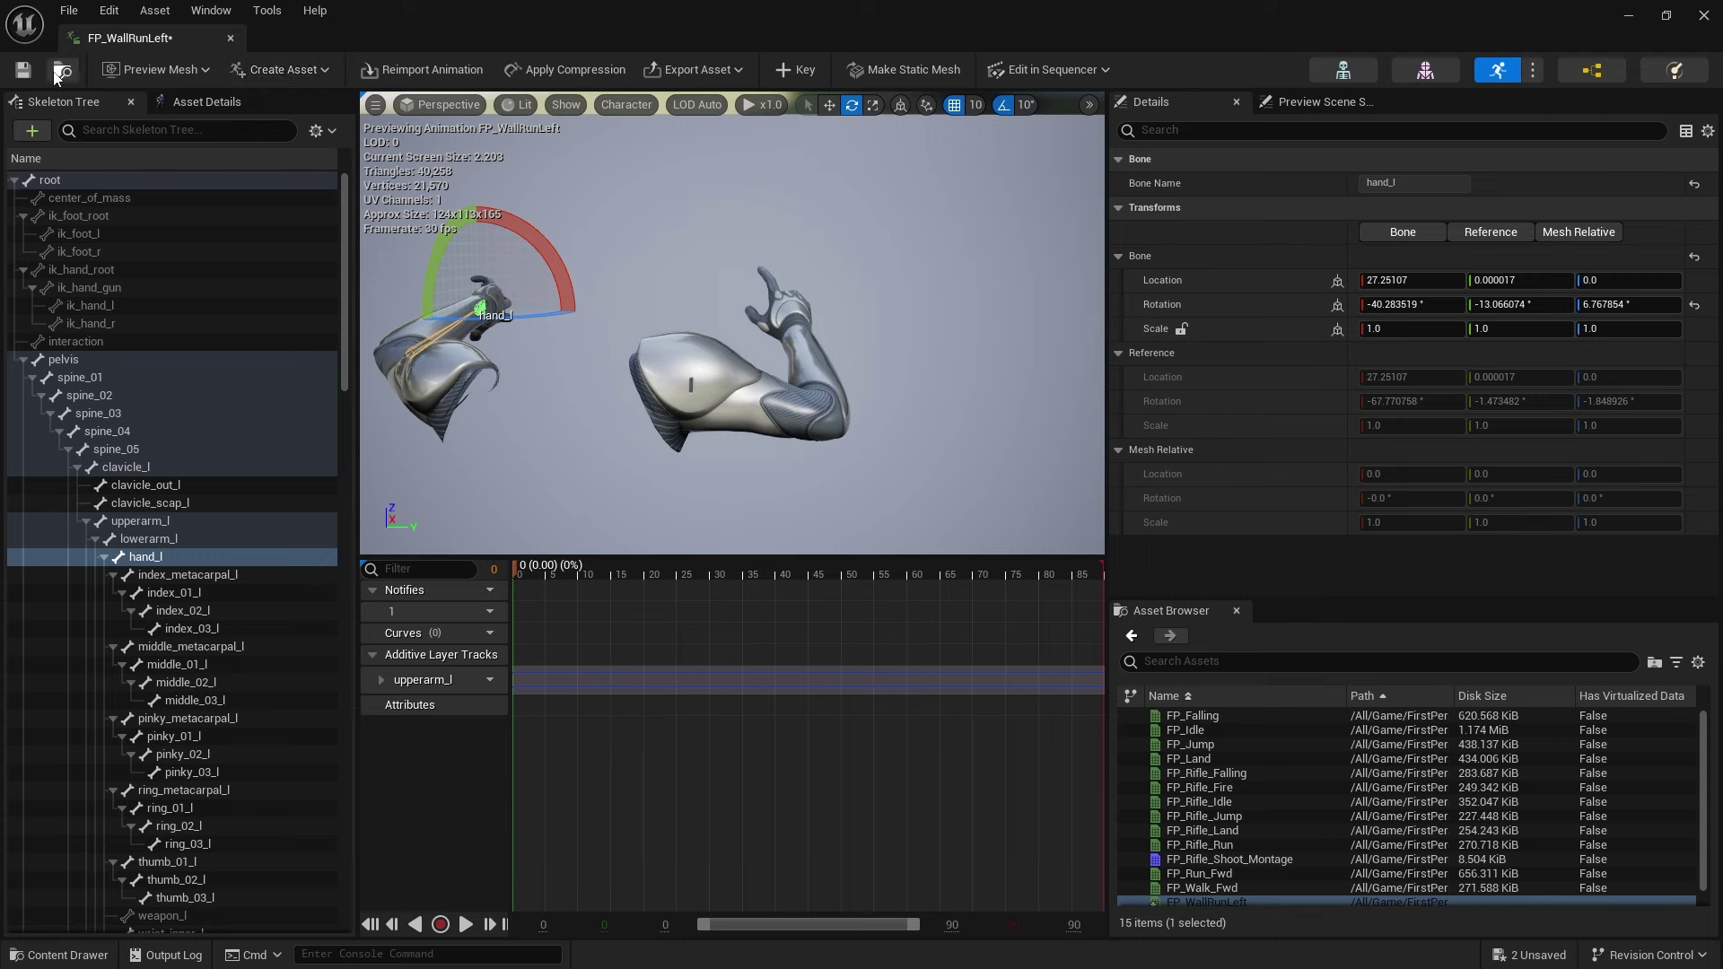
pyautogui.click(24, 70)
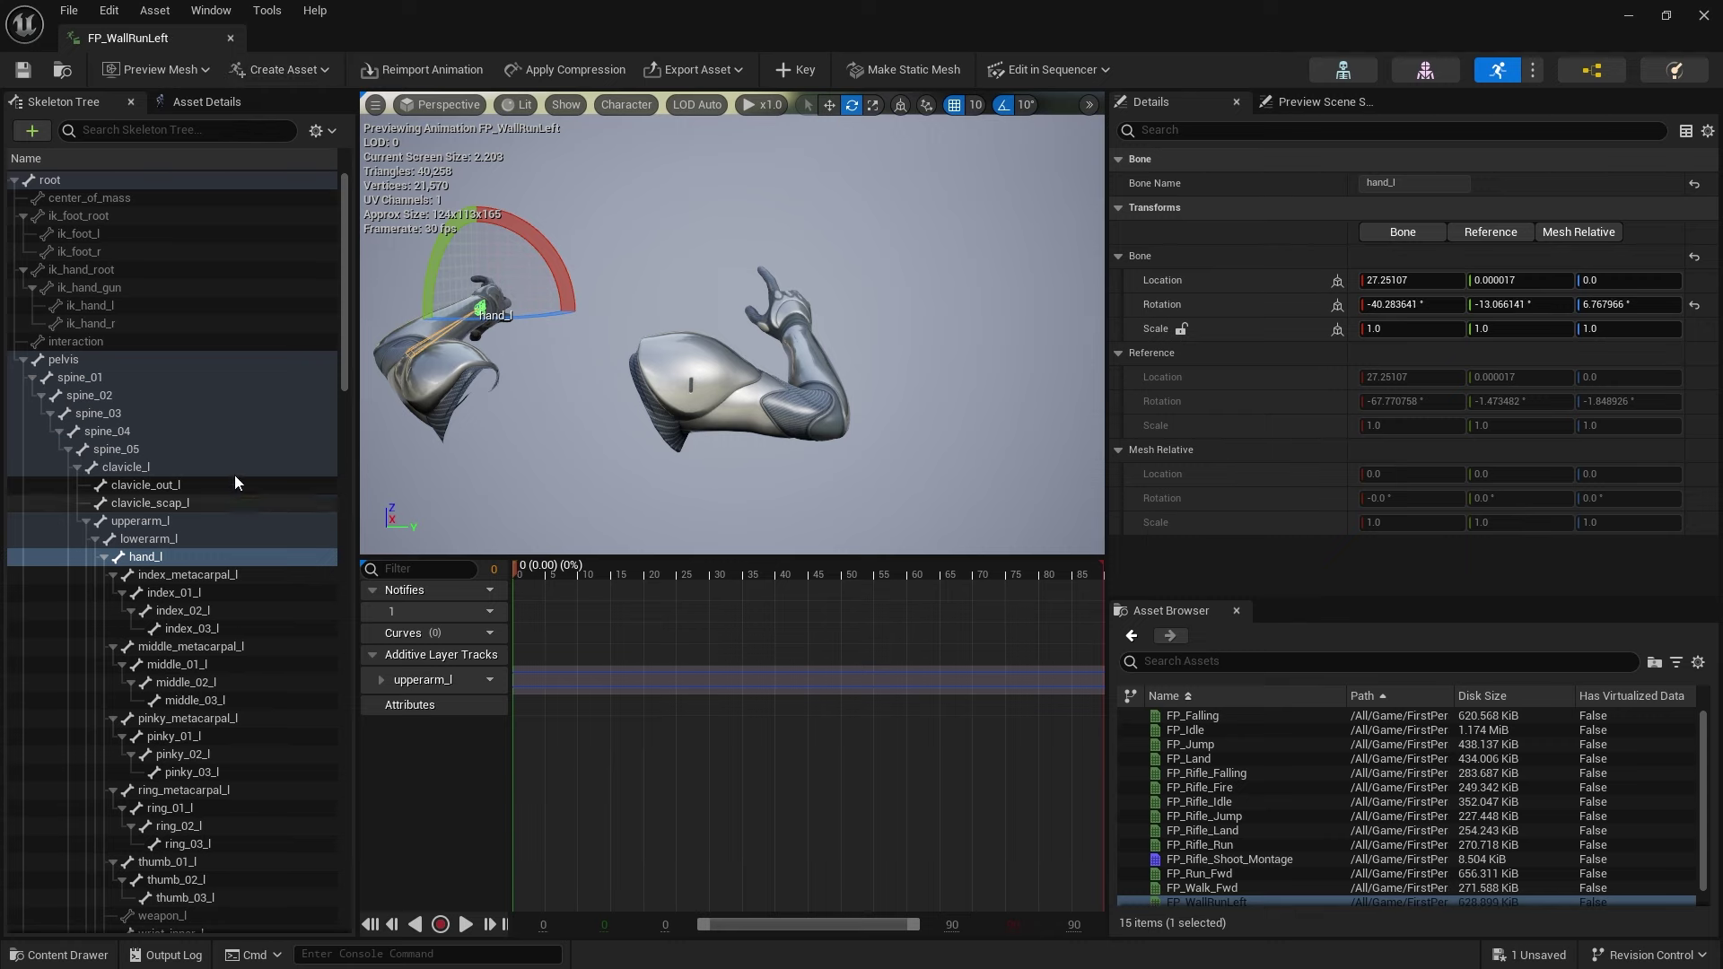
# - Key the posed upperarm_l, lowerarm_l and hand_l bones together at frame 0
pyautogui.click(168, 521)
pyautogui.keyDown('shift'); pyautogui.click(160, 558); pyautogui.keyUp('shift')
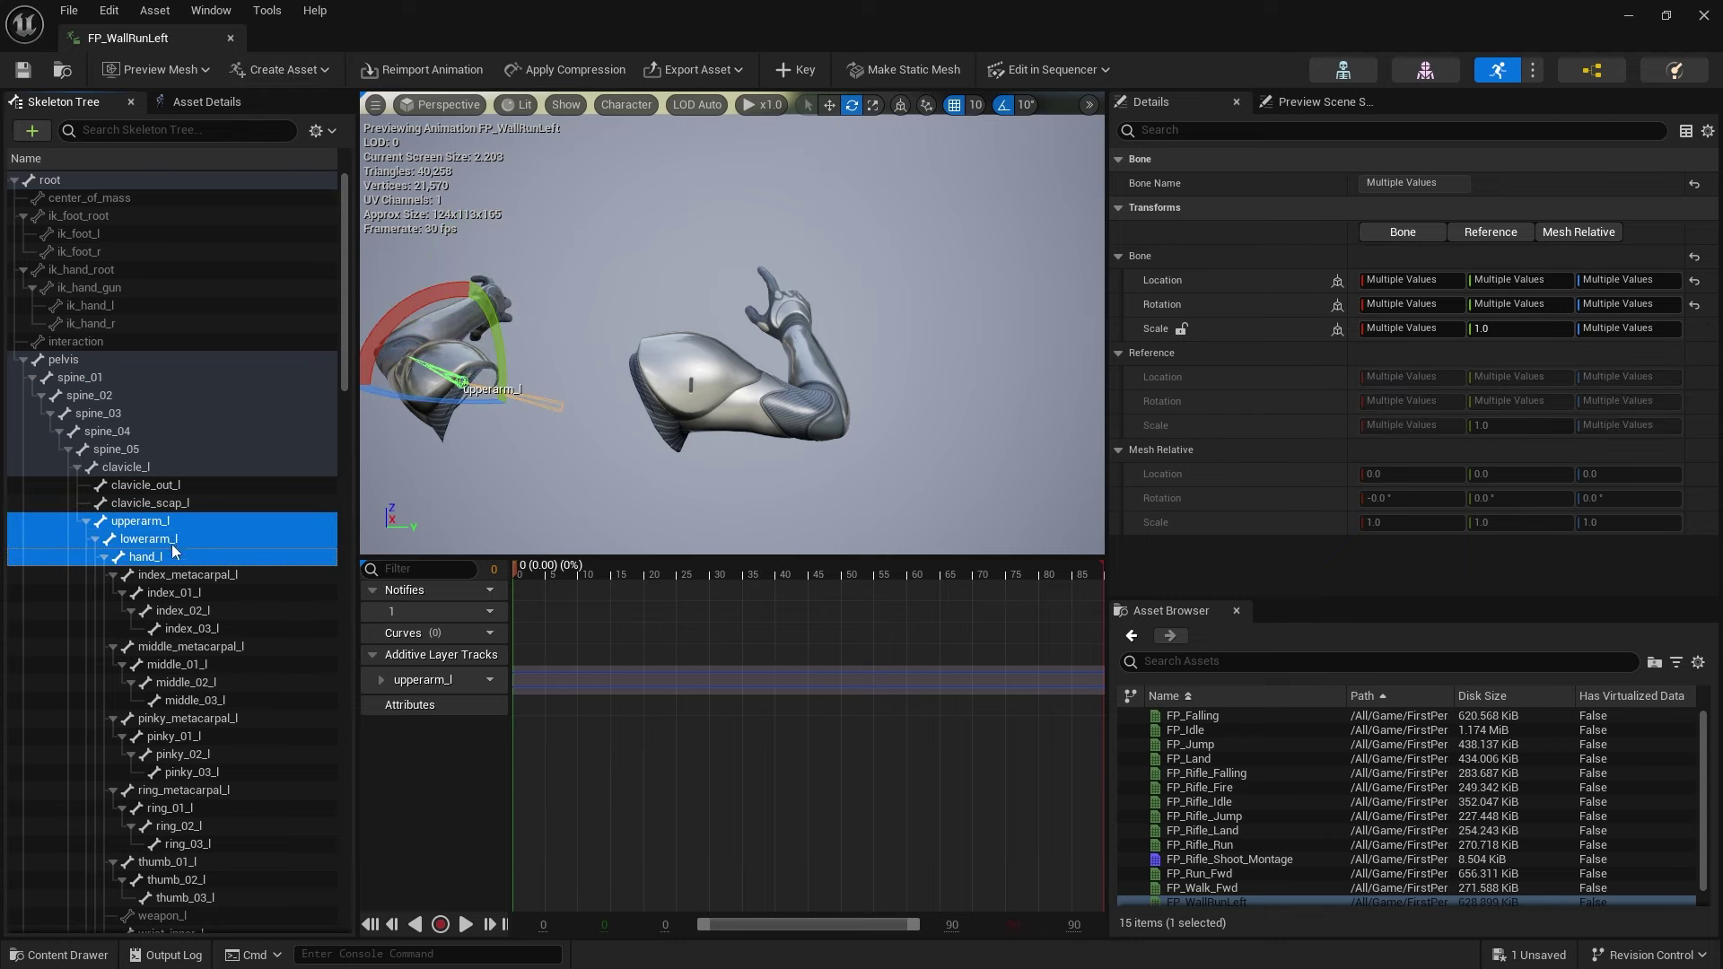
pyautogui.click(795, 70)
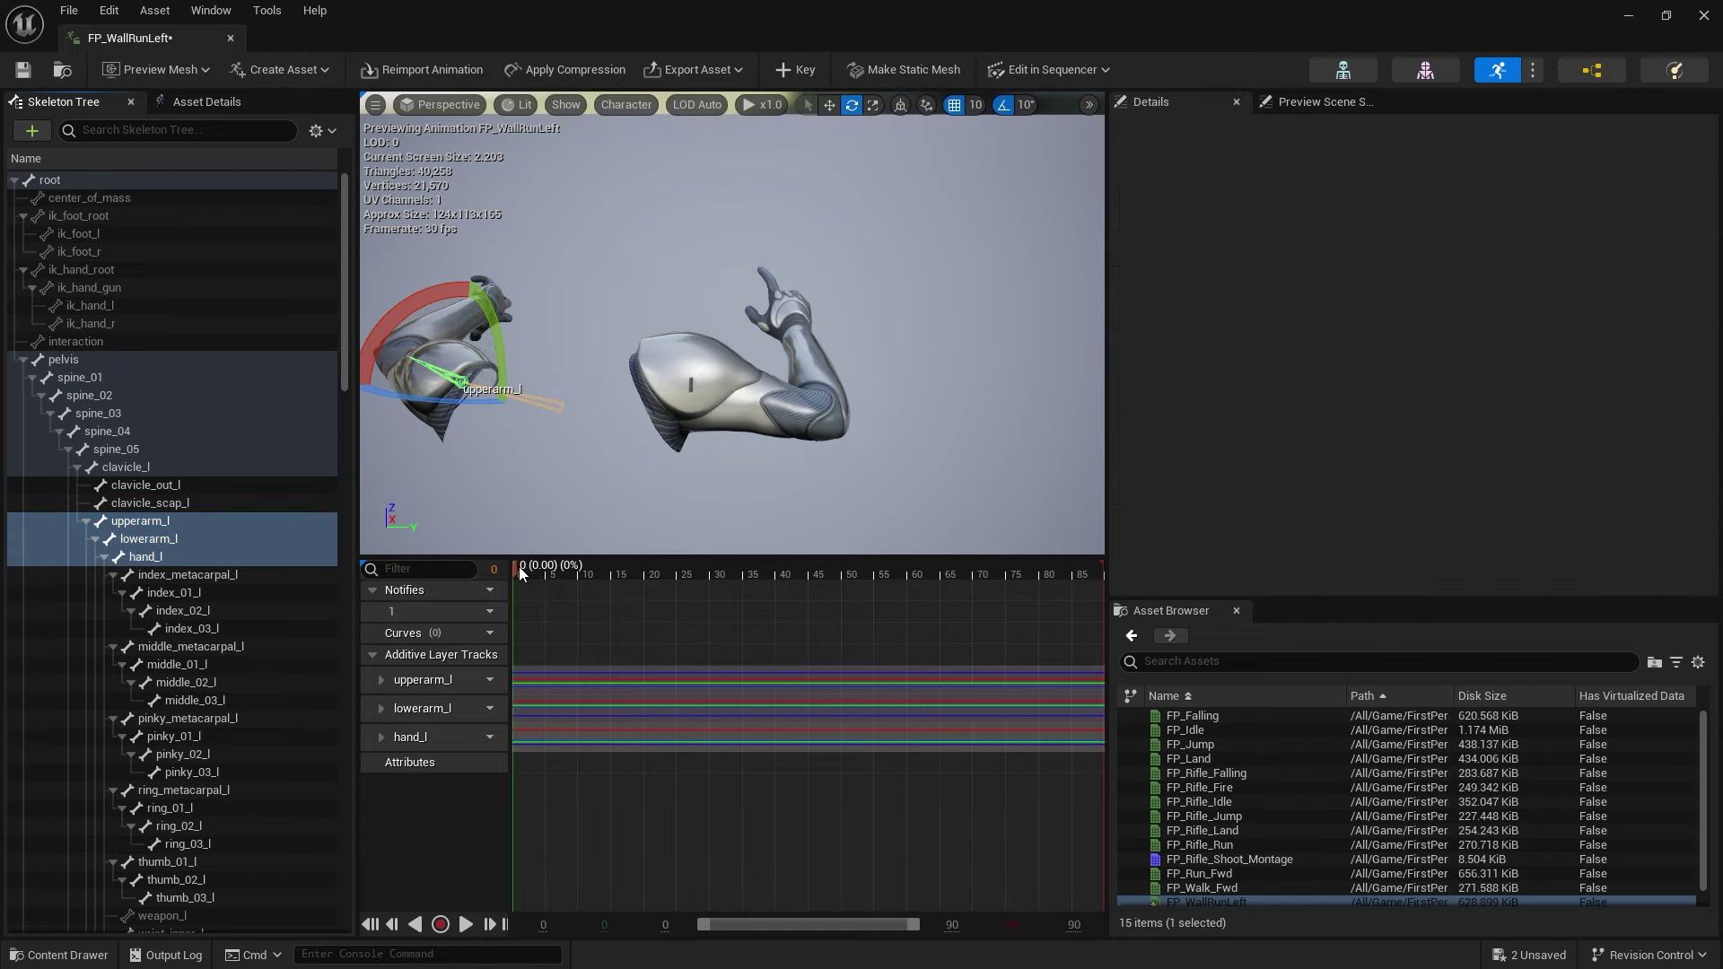
# - Play back FP_WallRunLeft to review the left arm pose from several angles, return to frame 0 and save the animation
pyautogui.click(464, 930)
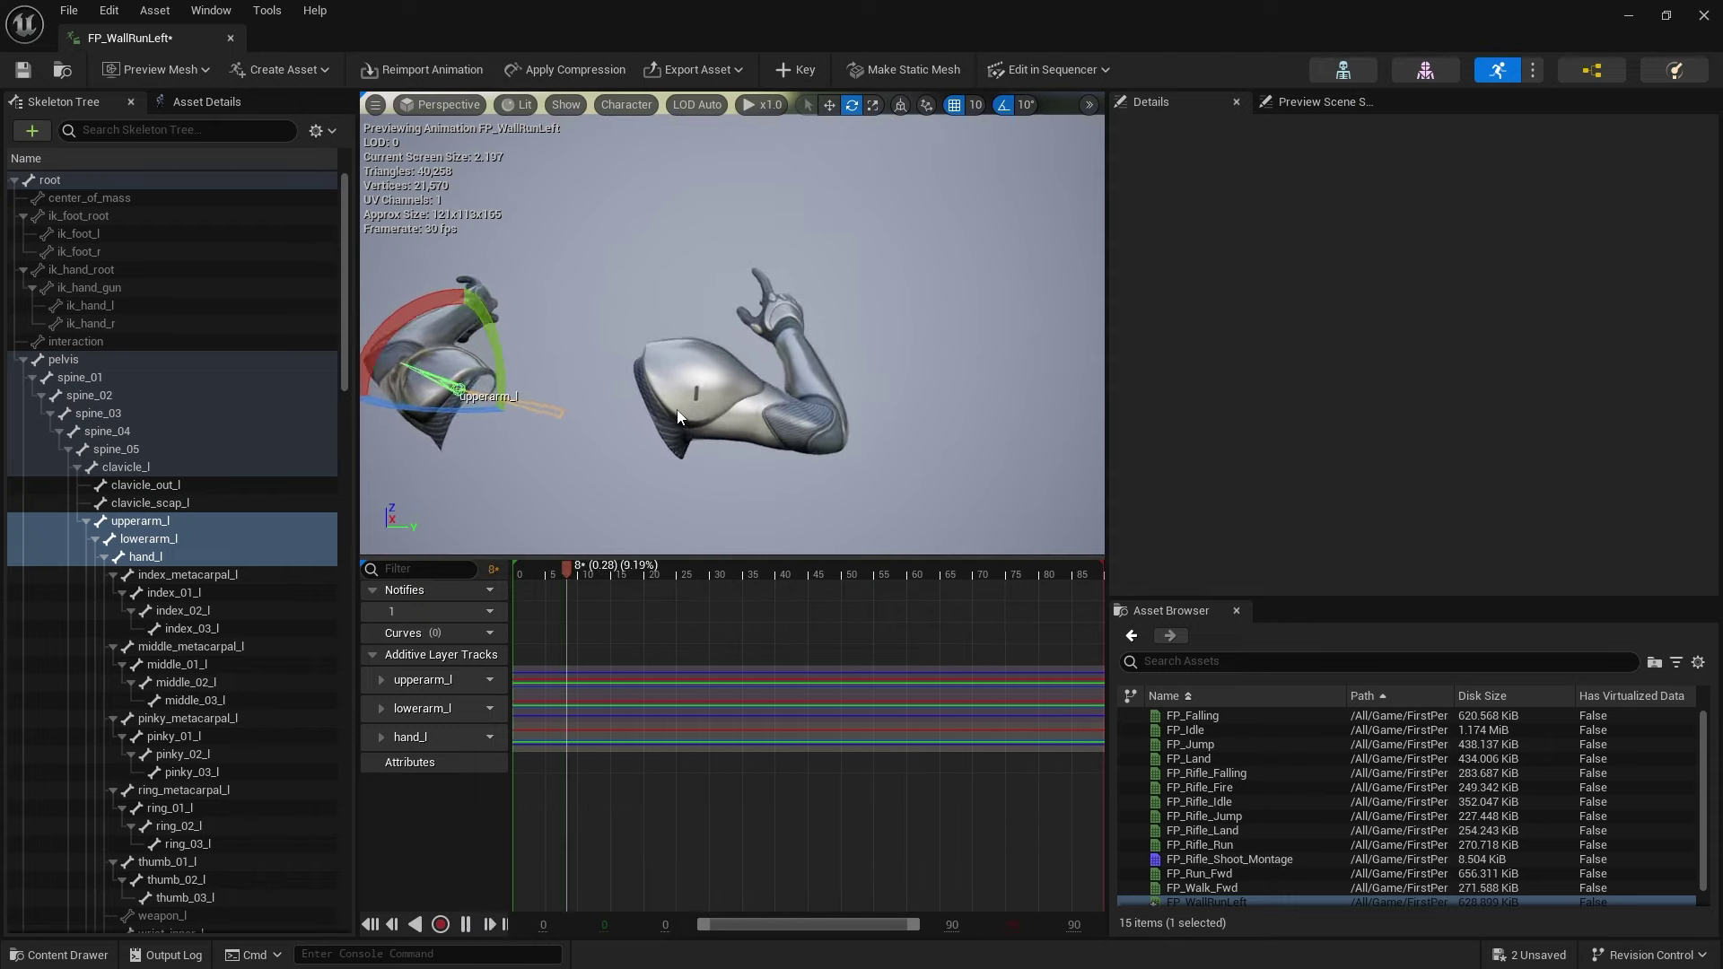
pyautogui.keyDown('alt'); pyautogui.moveTo(690, 438); pyautogui.dragTo(363, 346); pyautogui.keyUp('alt')
pyautogui.moveTo(915, 404); pyautogui.dragTo(1068, 368, button='right')
pyautogui.moveTo(548, 578); pyautogui.dragTo(506, 577)
pyautogui.moveTo(523, 427); pyautogui.dragTo(373, 405, button='right')
pyautogui.moveTo(525, 427); pyautogui.dragTo(516, 425)
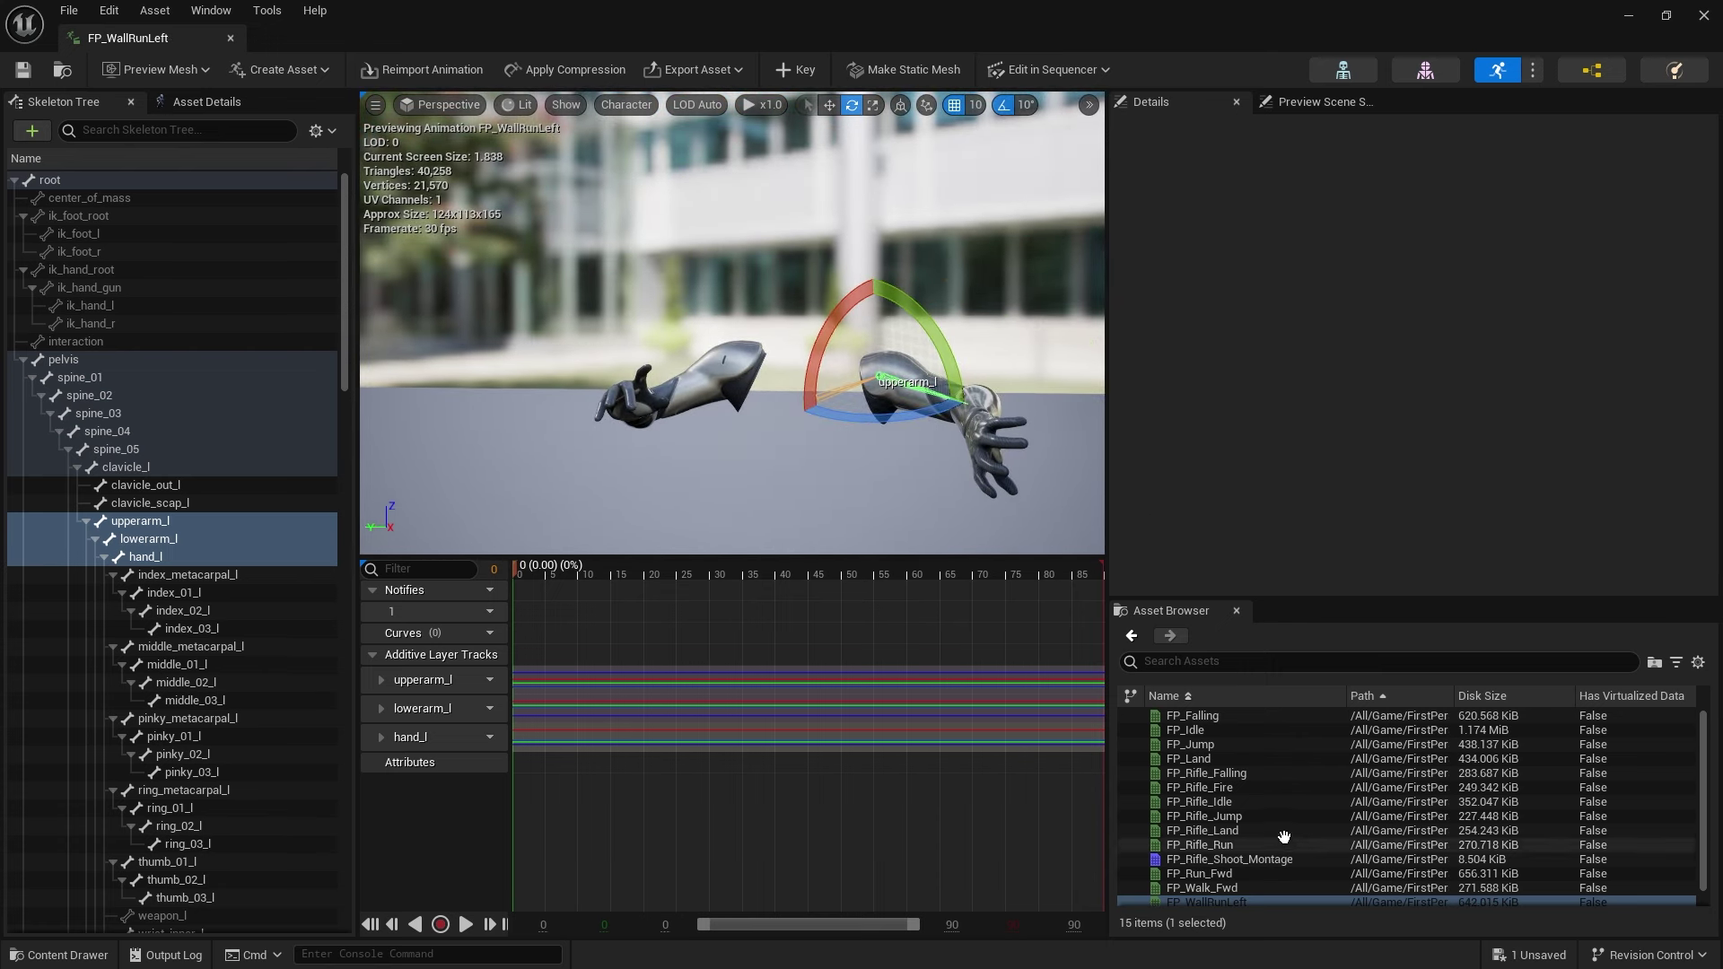
# - Open the FP_WallRunRight animation and key the upperarm_r, lowerarm_r and hand_r bones at frame 0
pyautogui.scroll(-1, 1274, 838)
pyautogui.click(1243, 899)
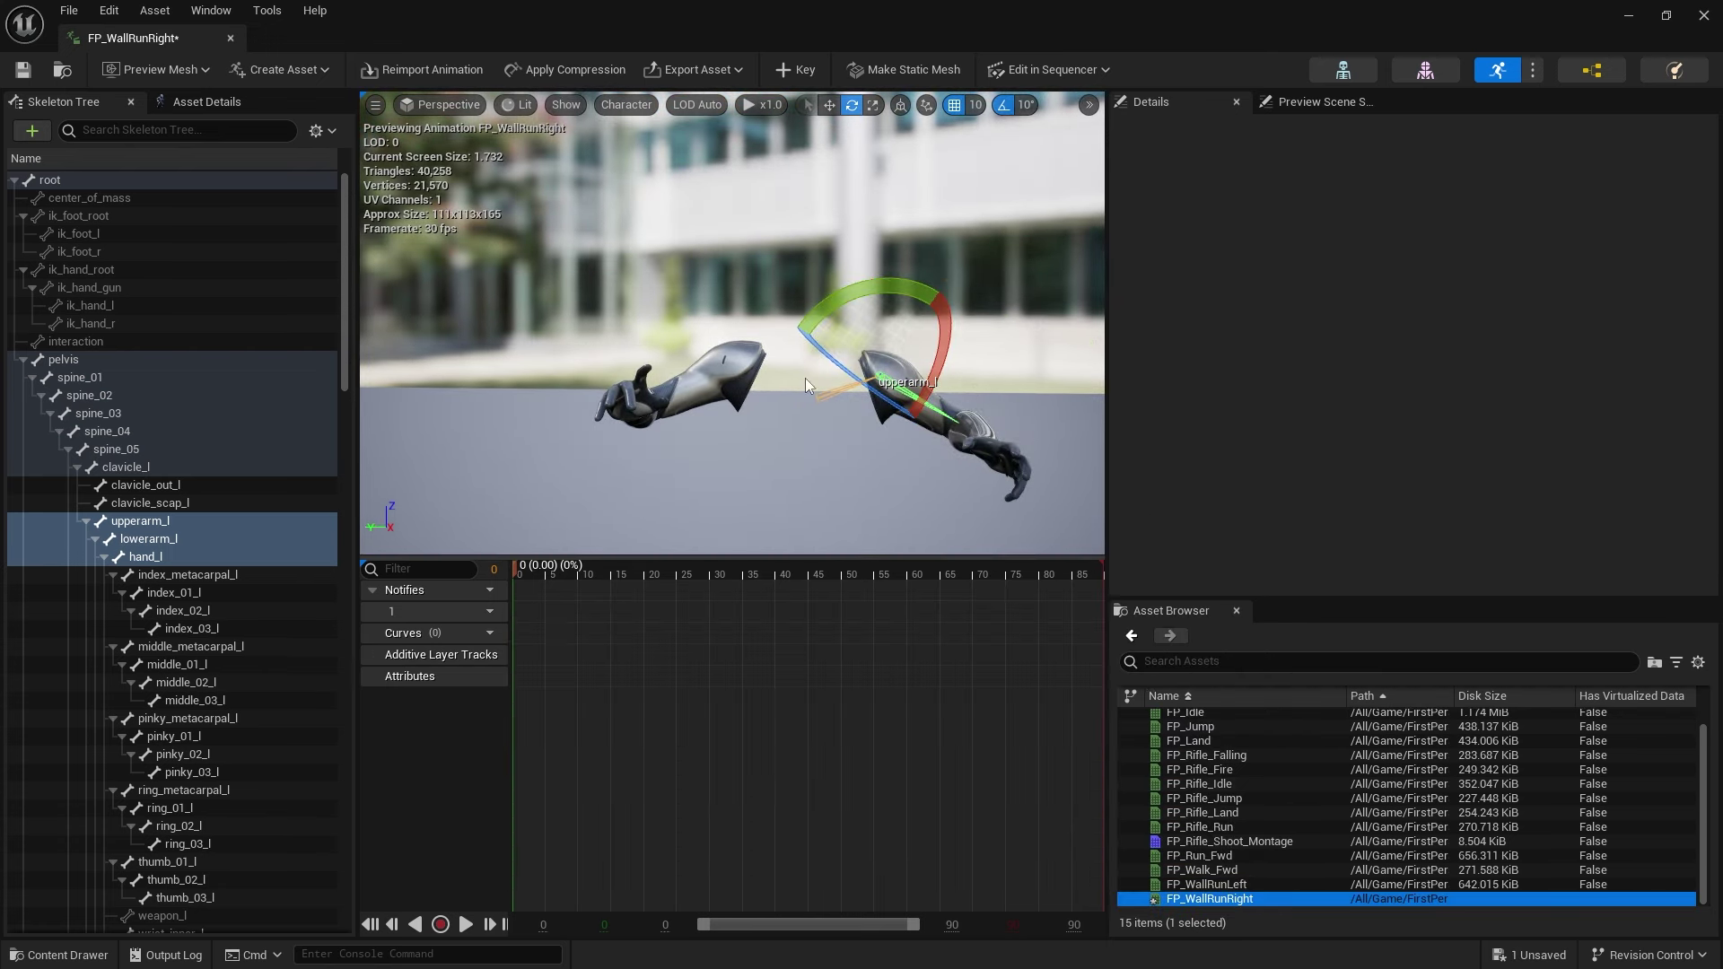
pyautogui.scroll(-13, 179, 611)
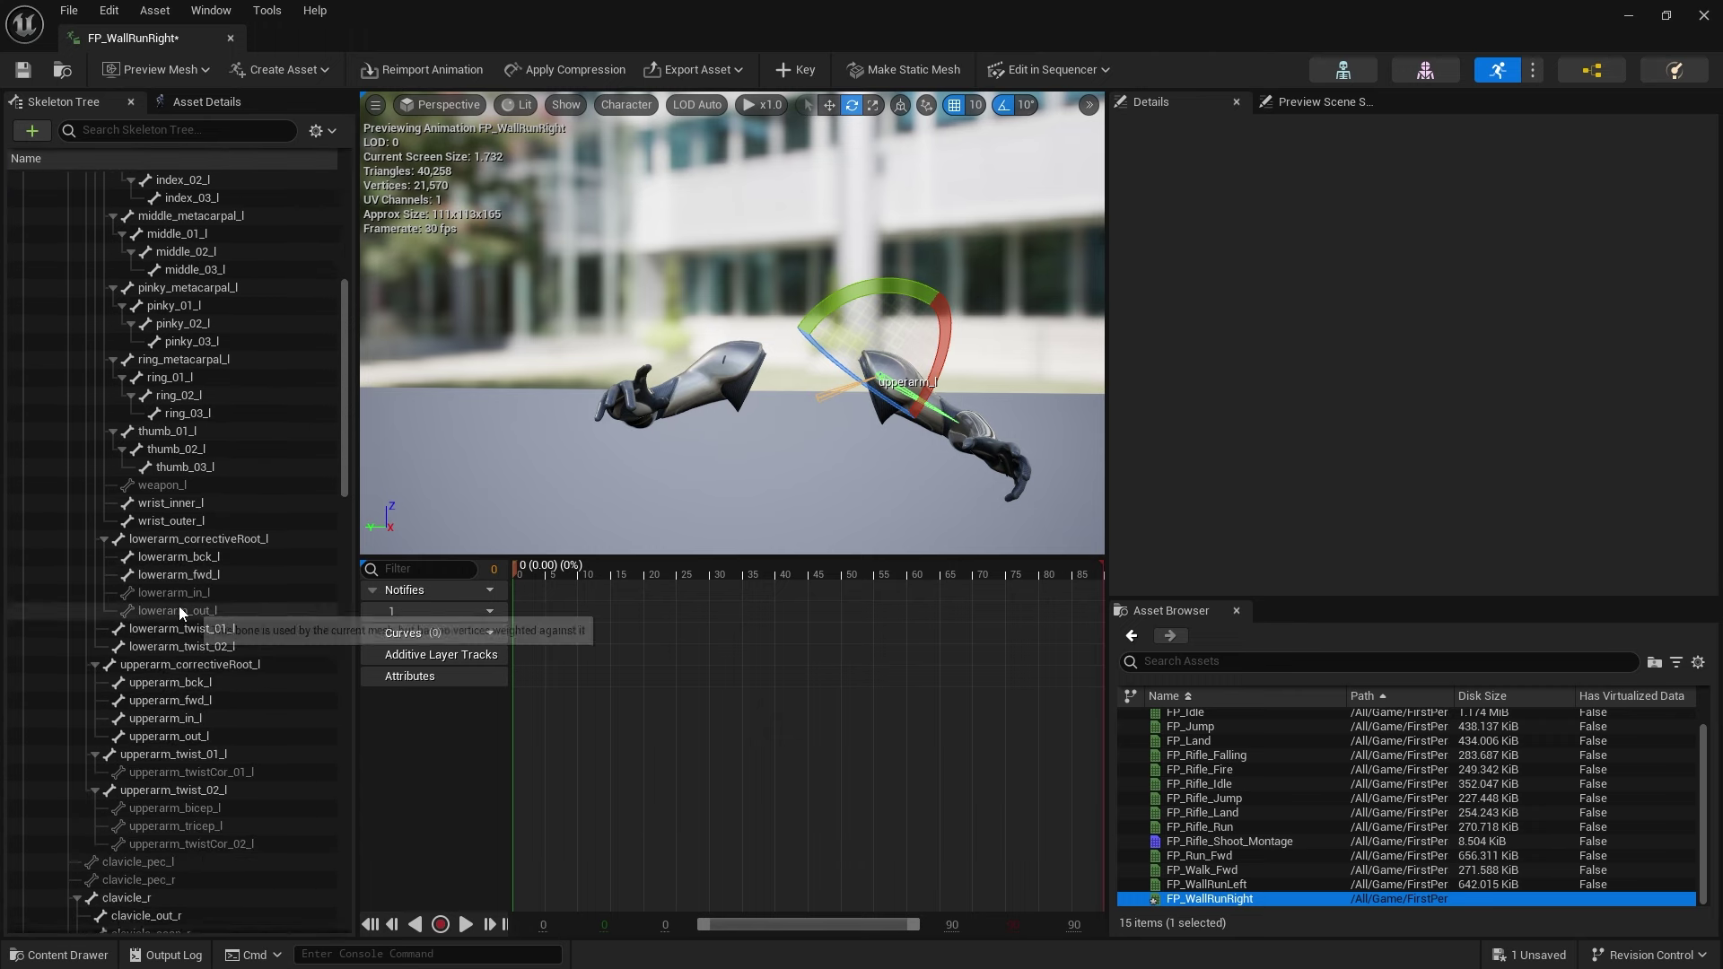
pyautogui.scroll(-2, 180, 606)
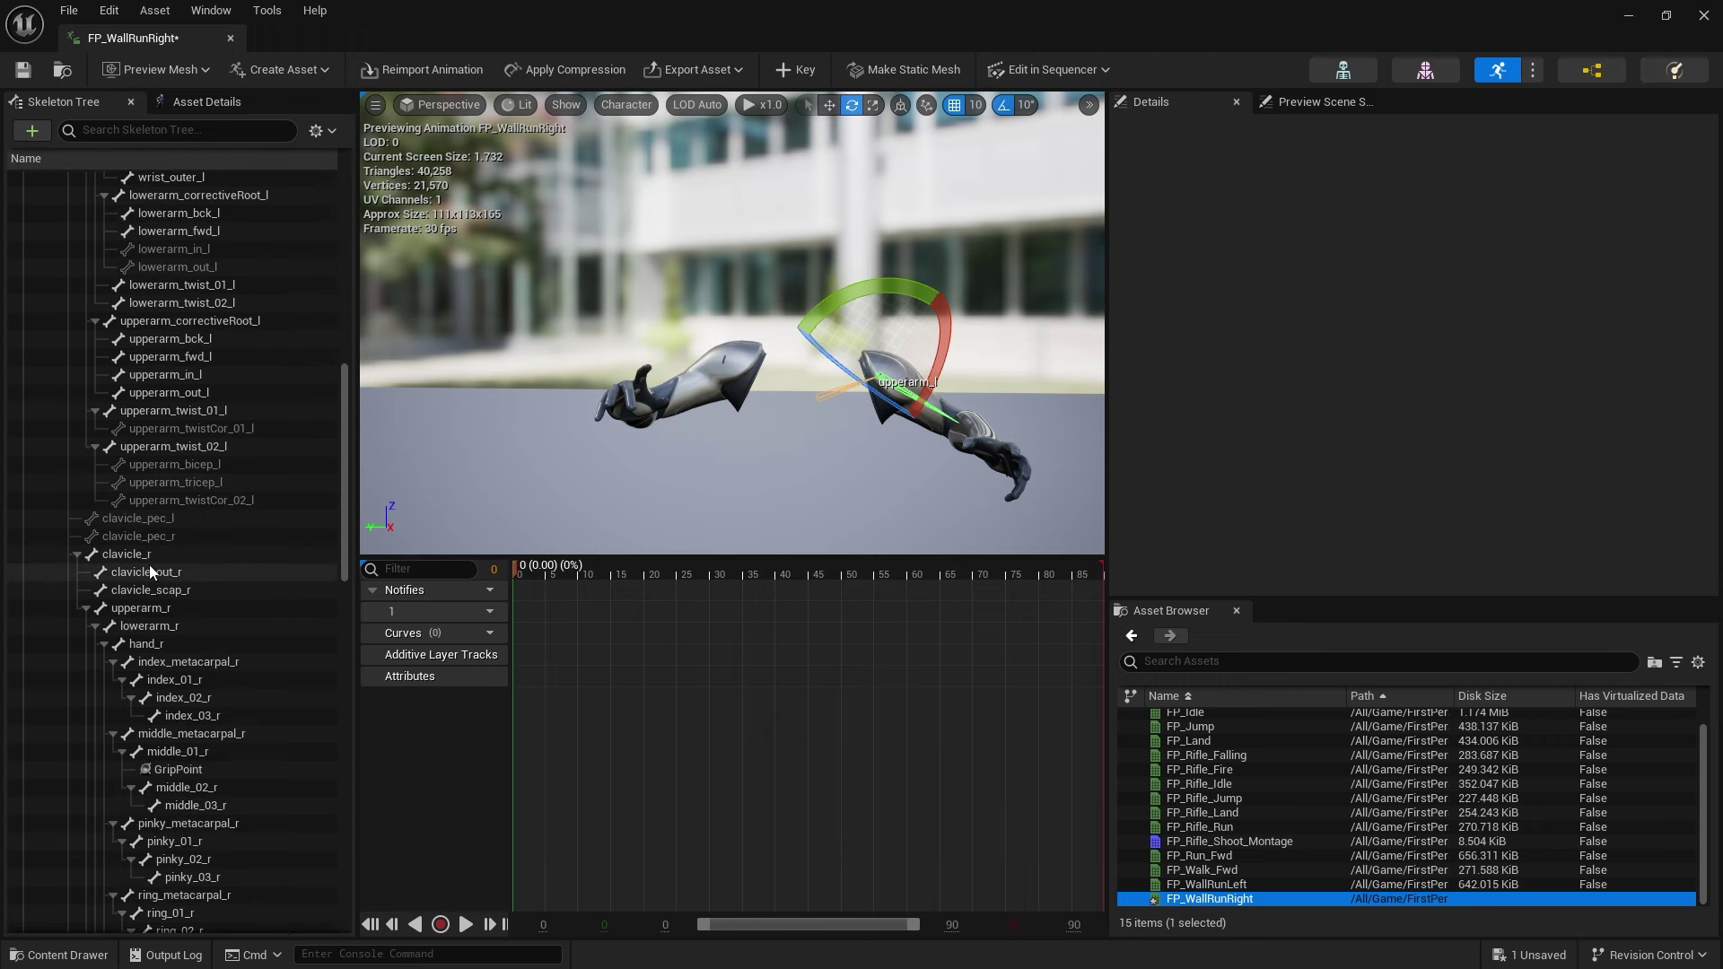
pyautogui.click(142, 611)
pyautogui.keyDown('alt'); pyautogui.moveTo(736, 449); pyautogui.dragTo(700, 496); pyautogui.keyUp('alt')
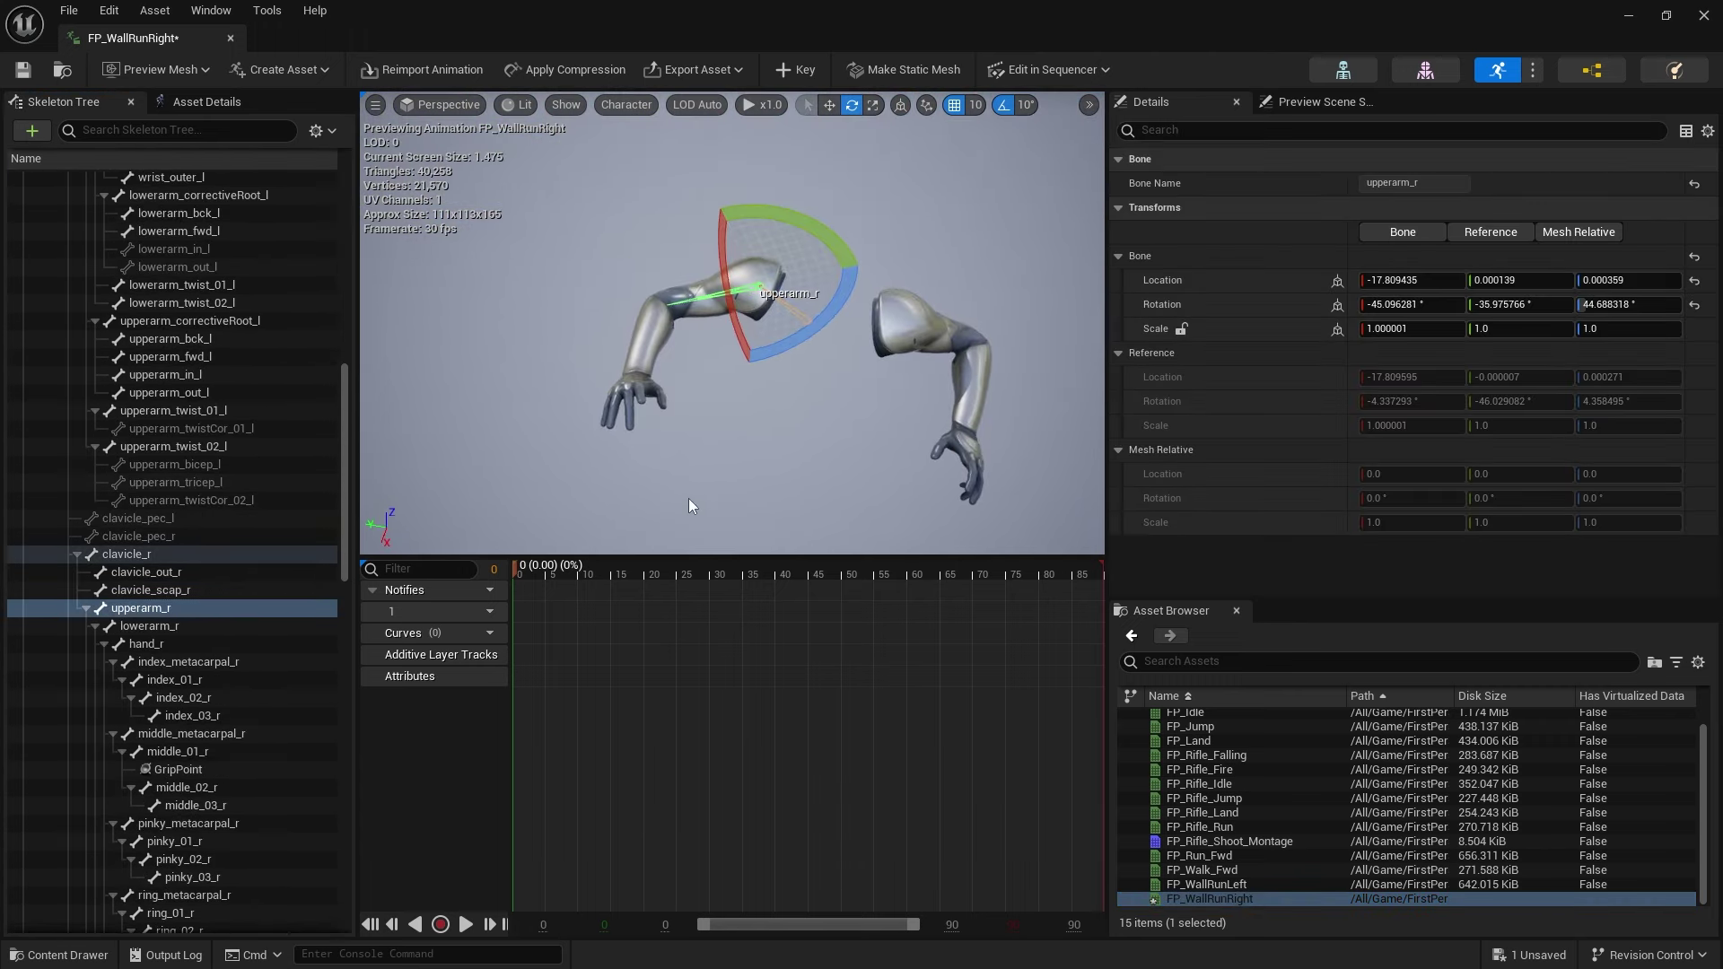
pyautogui.keyDown('shift'); pyautogui.click(169, 646); pyautogui.keyUp('shift')
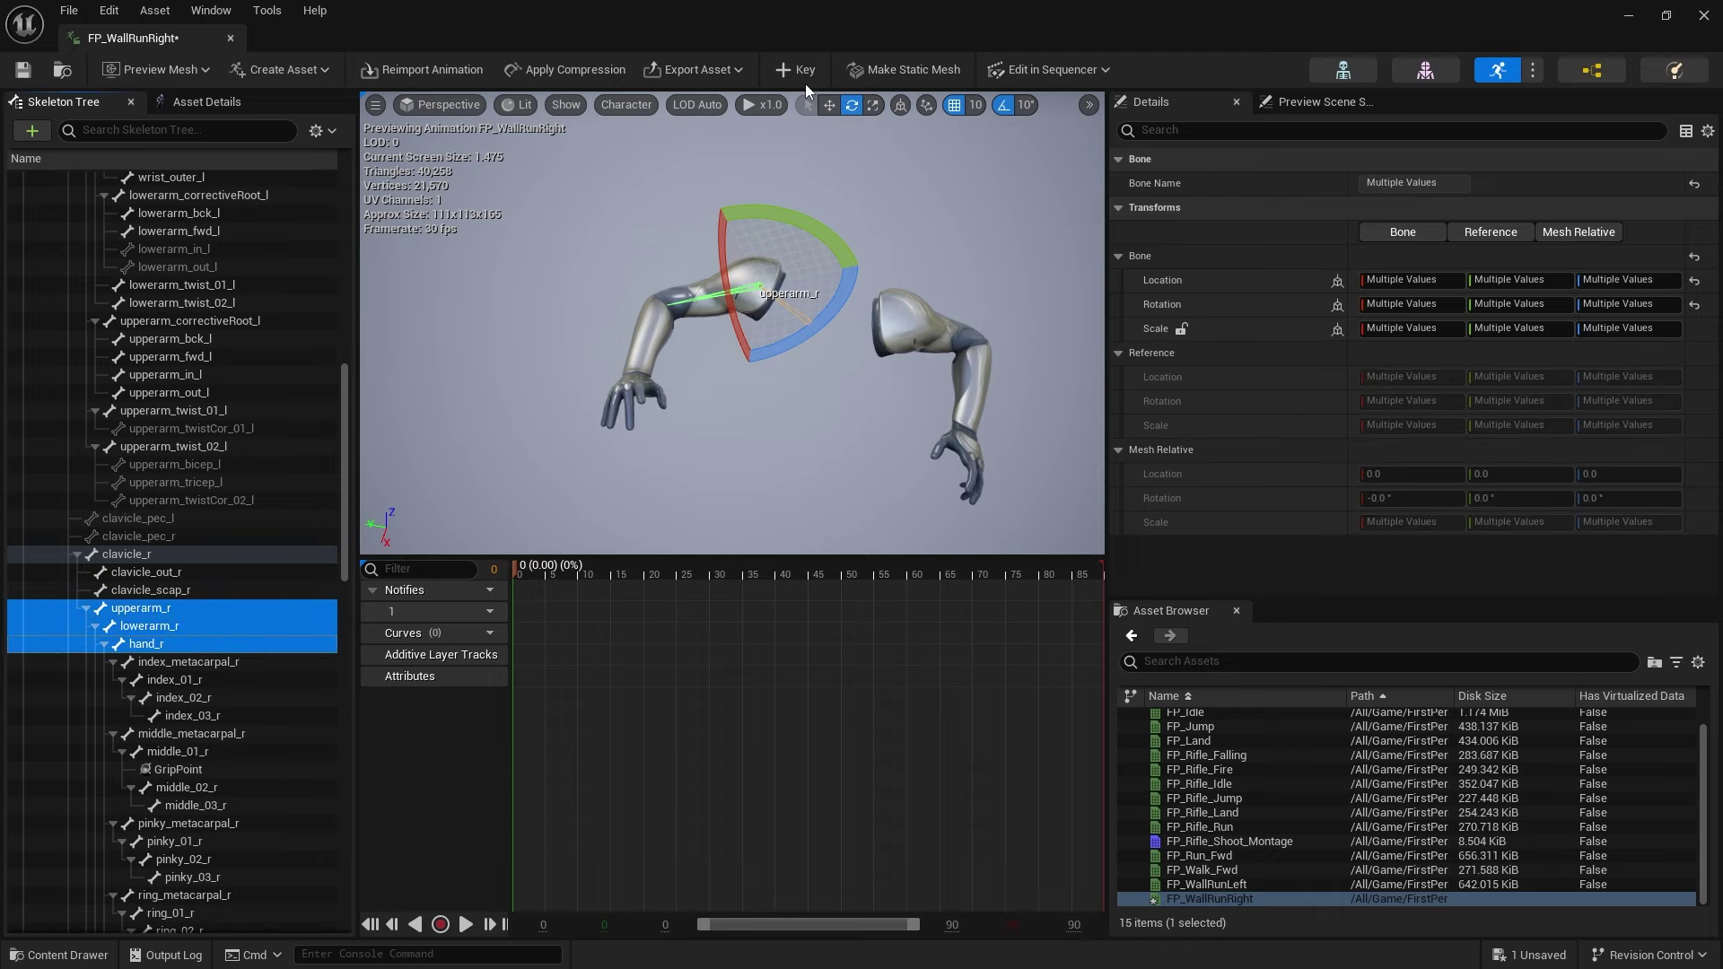
pyautogui.click(805, 72)
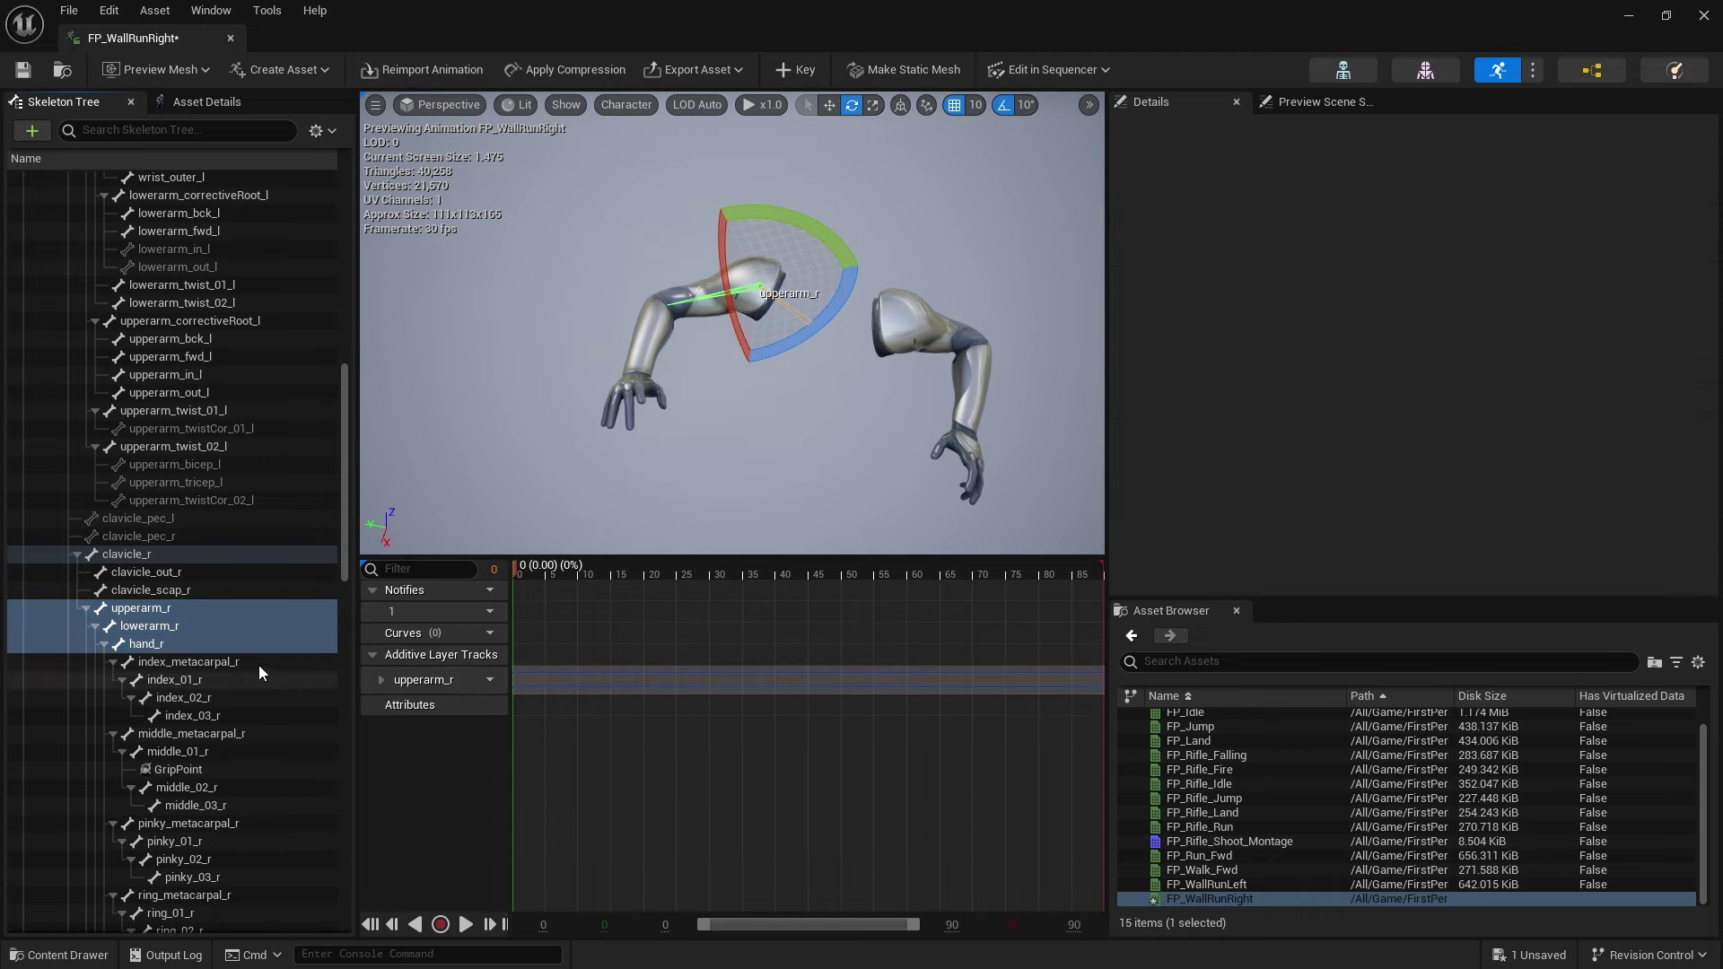
# - Rotate the upperarm_r bone to swing the right arm downward and inward, and rotate lowerarm_r to about 49°, 5.5°, 47°
pyautogui.moveTo(777, 343); pyautogui.dragTo(836, 314)
pyautogui.moveTo(858, 256); pyautogui.dragTo(794, 346)
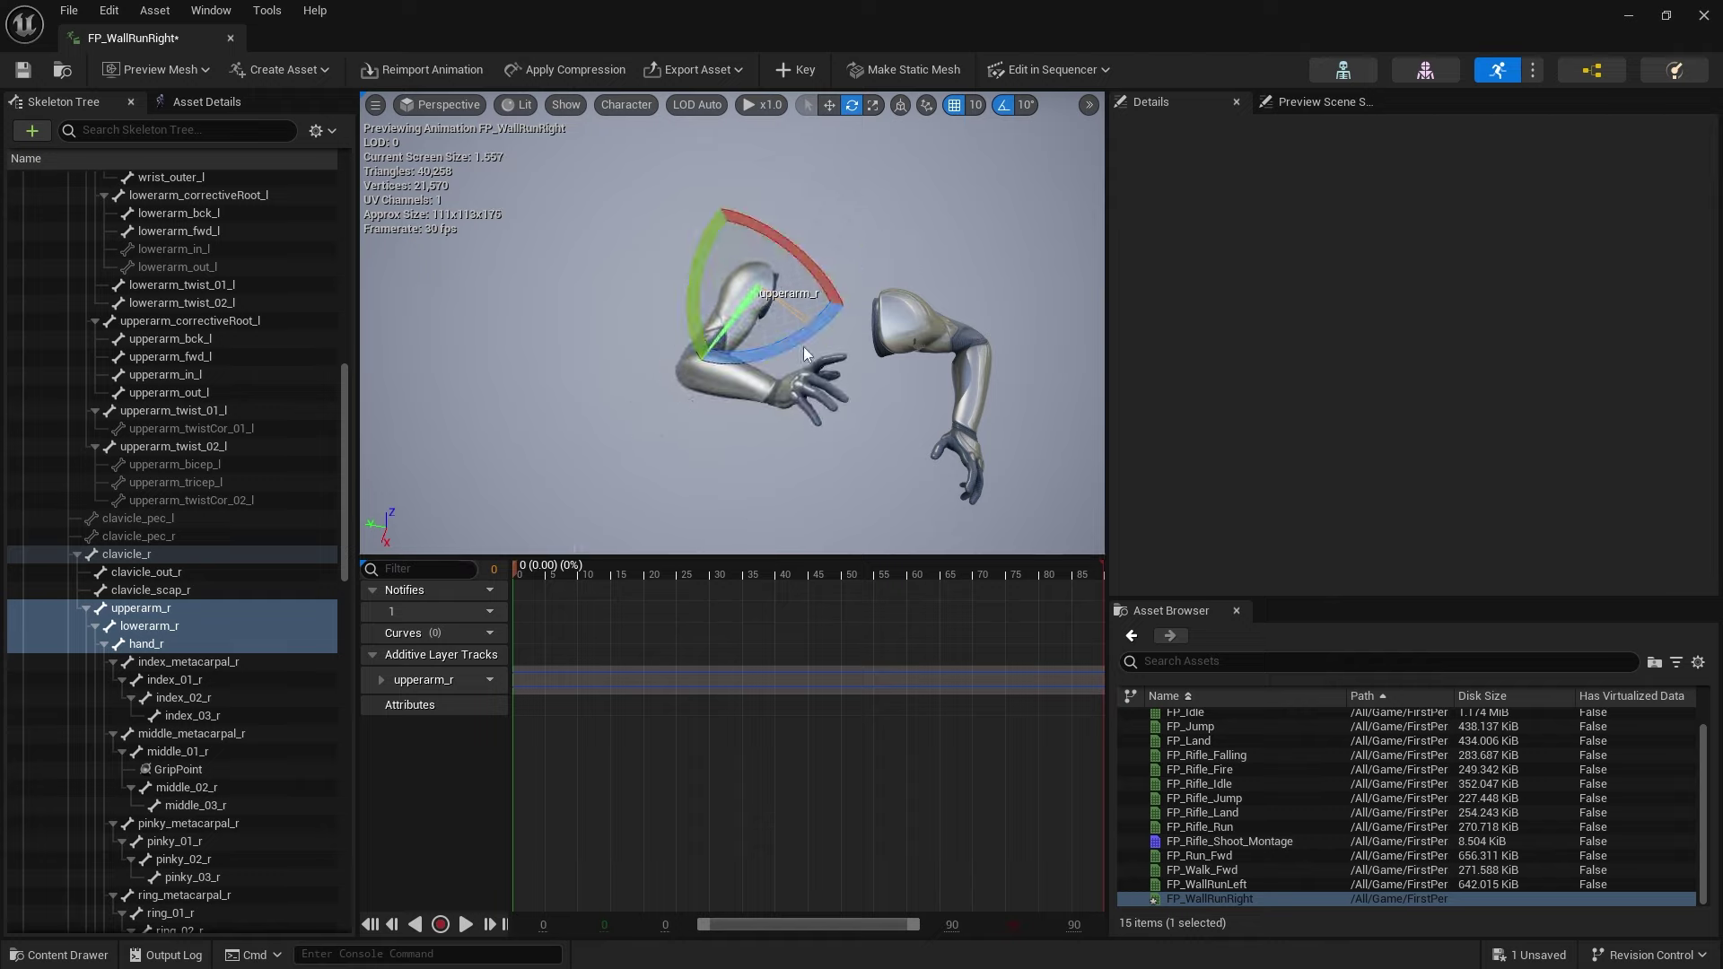
pyautogui.moveTo(702, 288); pyautogui.dragTo(811, 214)
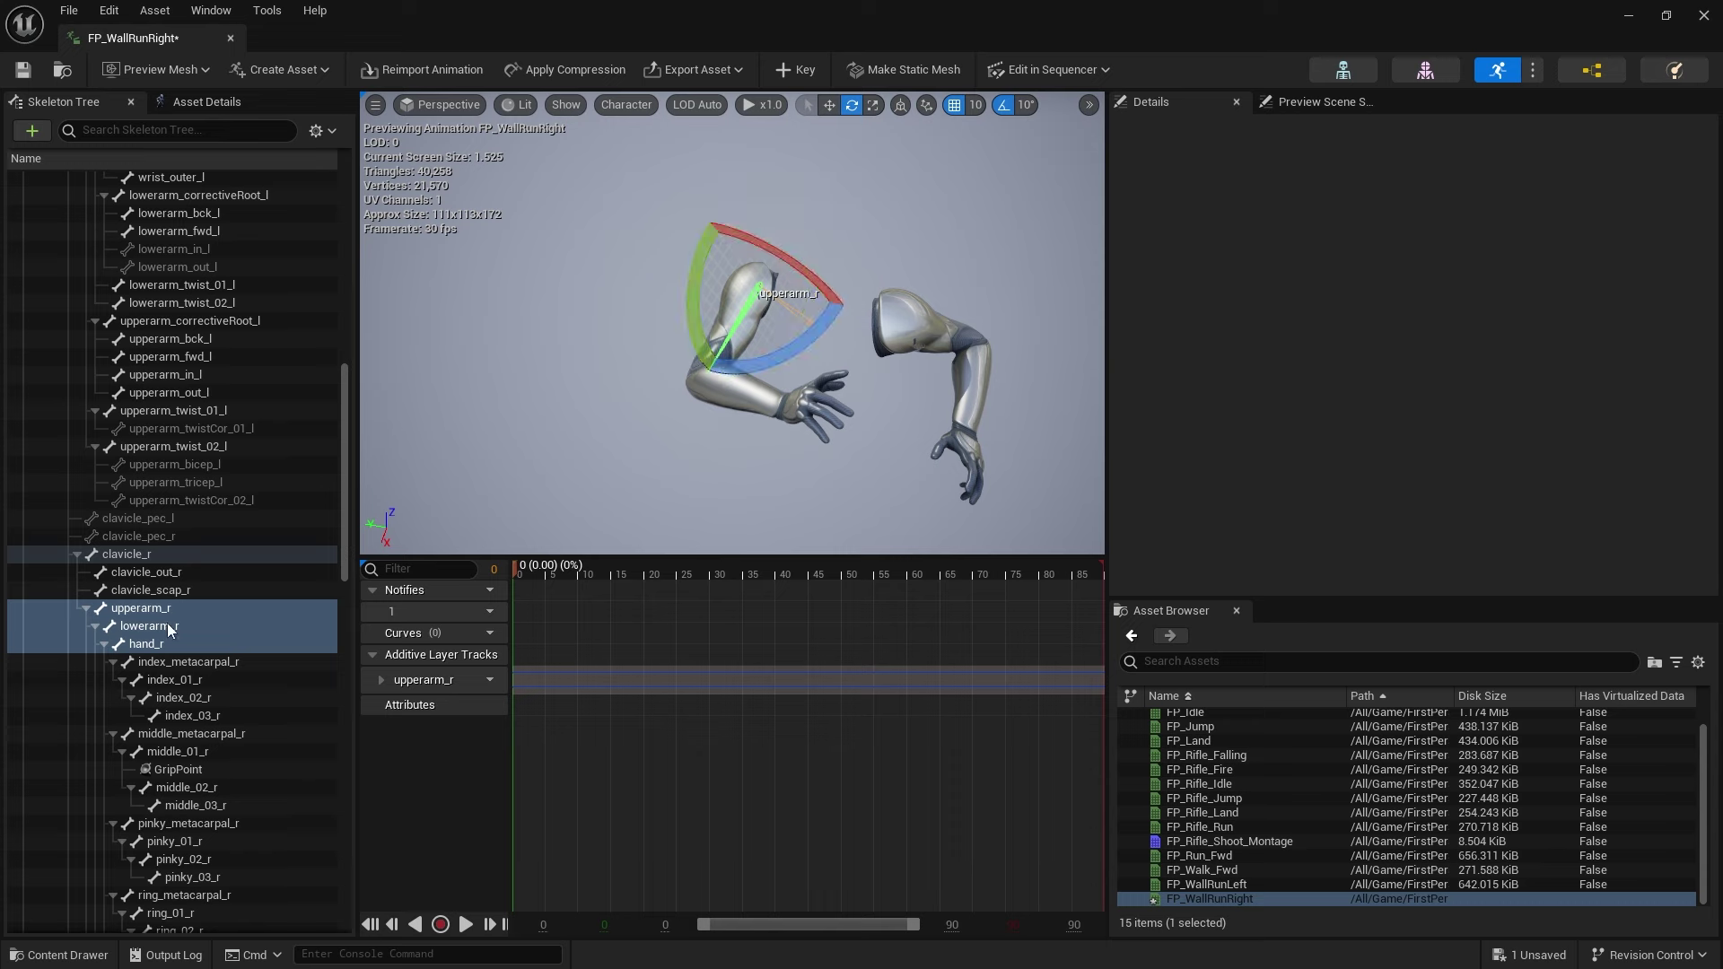
pyautogui.click(169, 627)
pyautogui.moveTo(722, 458); pyautogui.dragTo(717, 390)
# - Rotate the hand_r bone to about -27°, 2°, 0° and recheck the lowerarm_r bend
pyautogui.click(204, 643)
pyautogui.moveTo(790, 431); pyautogui.dragTo(747, 390)
pyautogui.moveTo(747, 389); pyautogui.dragTo(874, 424, button='right')
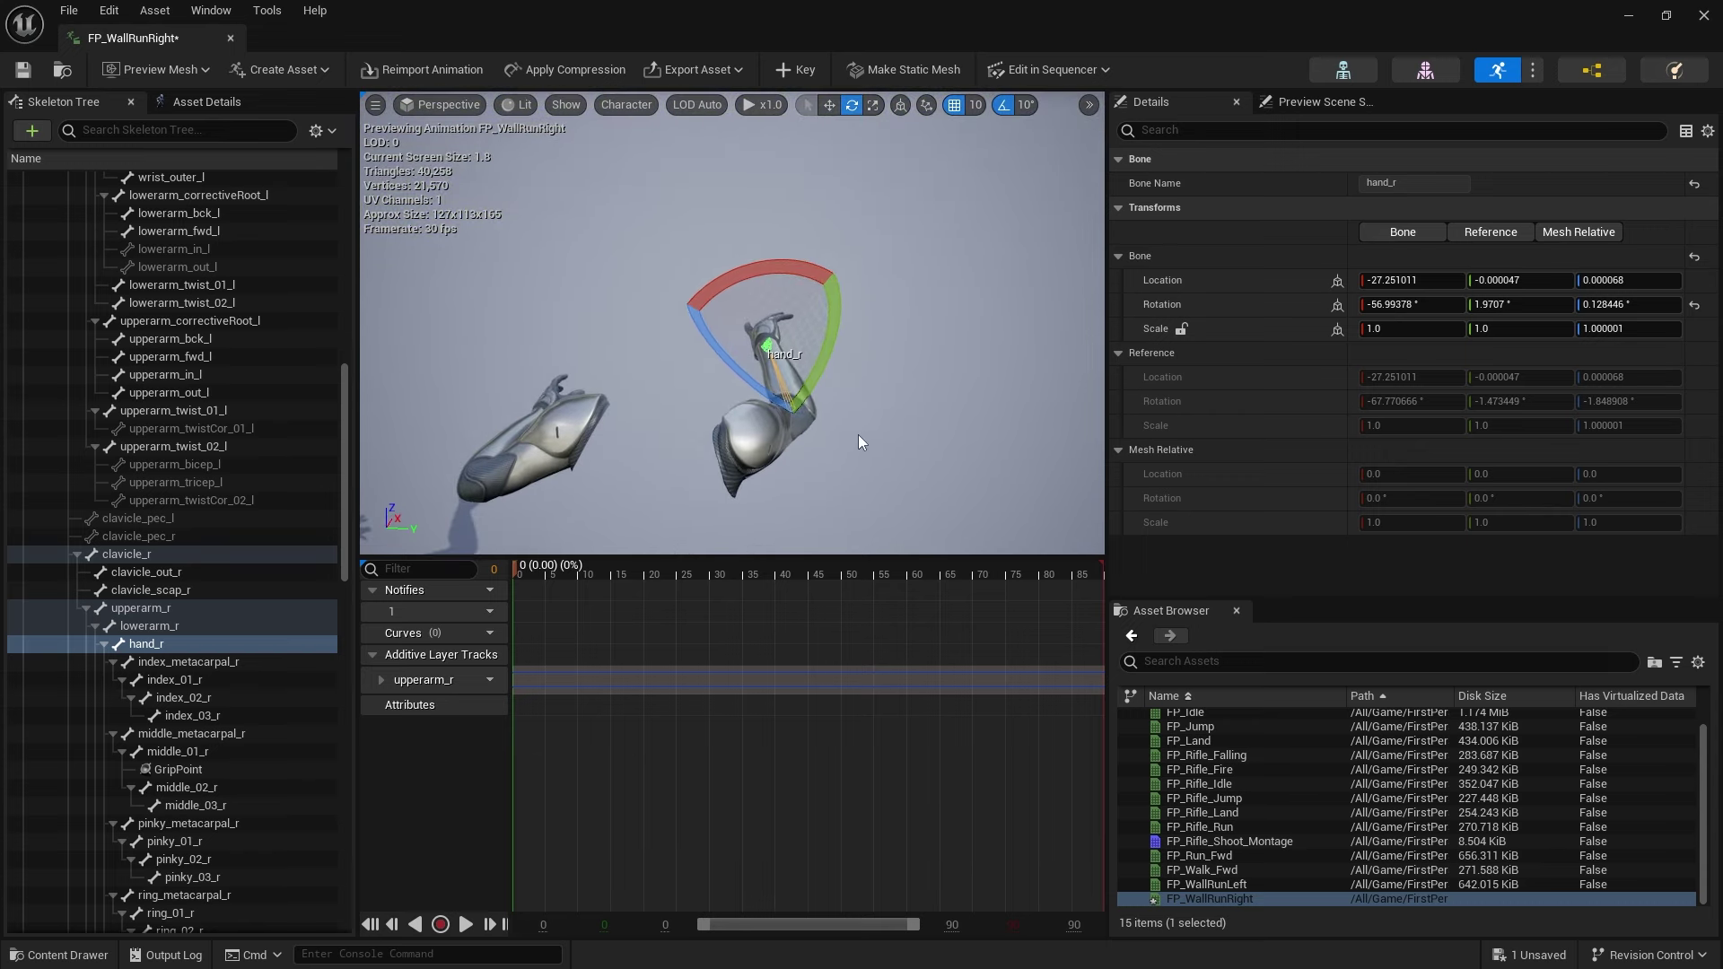
pyautogui.moveTo(763, 270); pyautogui.dragTo(769, 414)
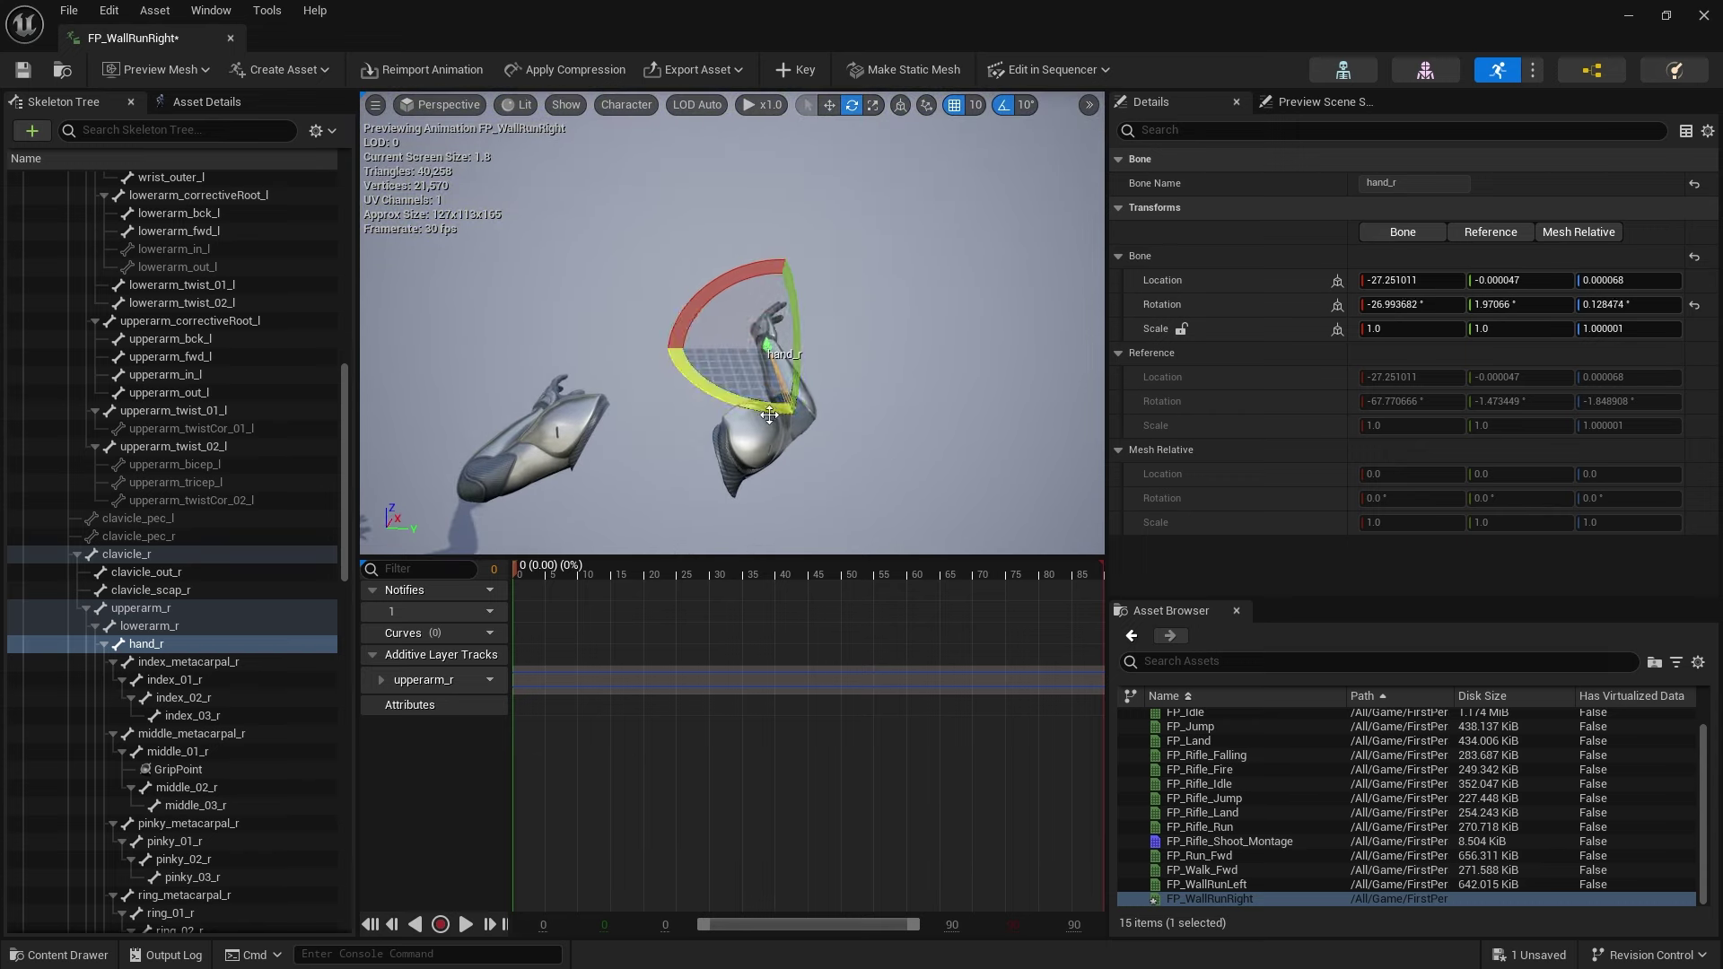
pyautogui.click(191, 627)
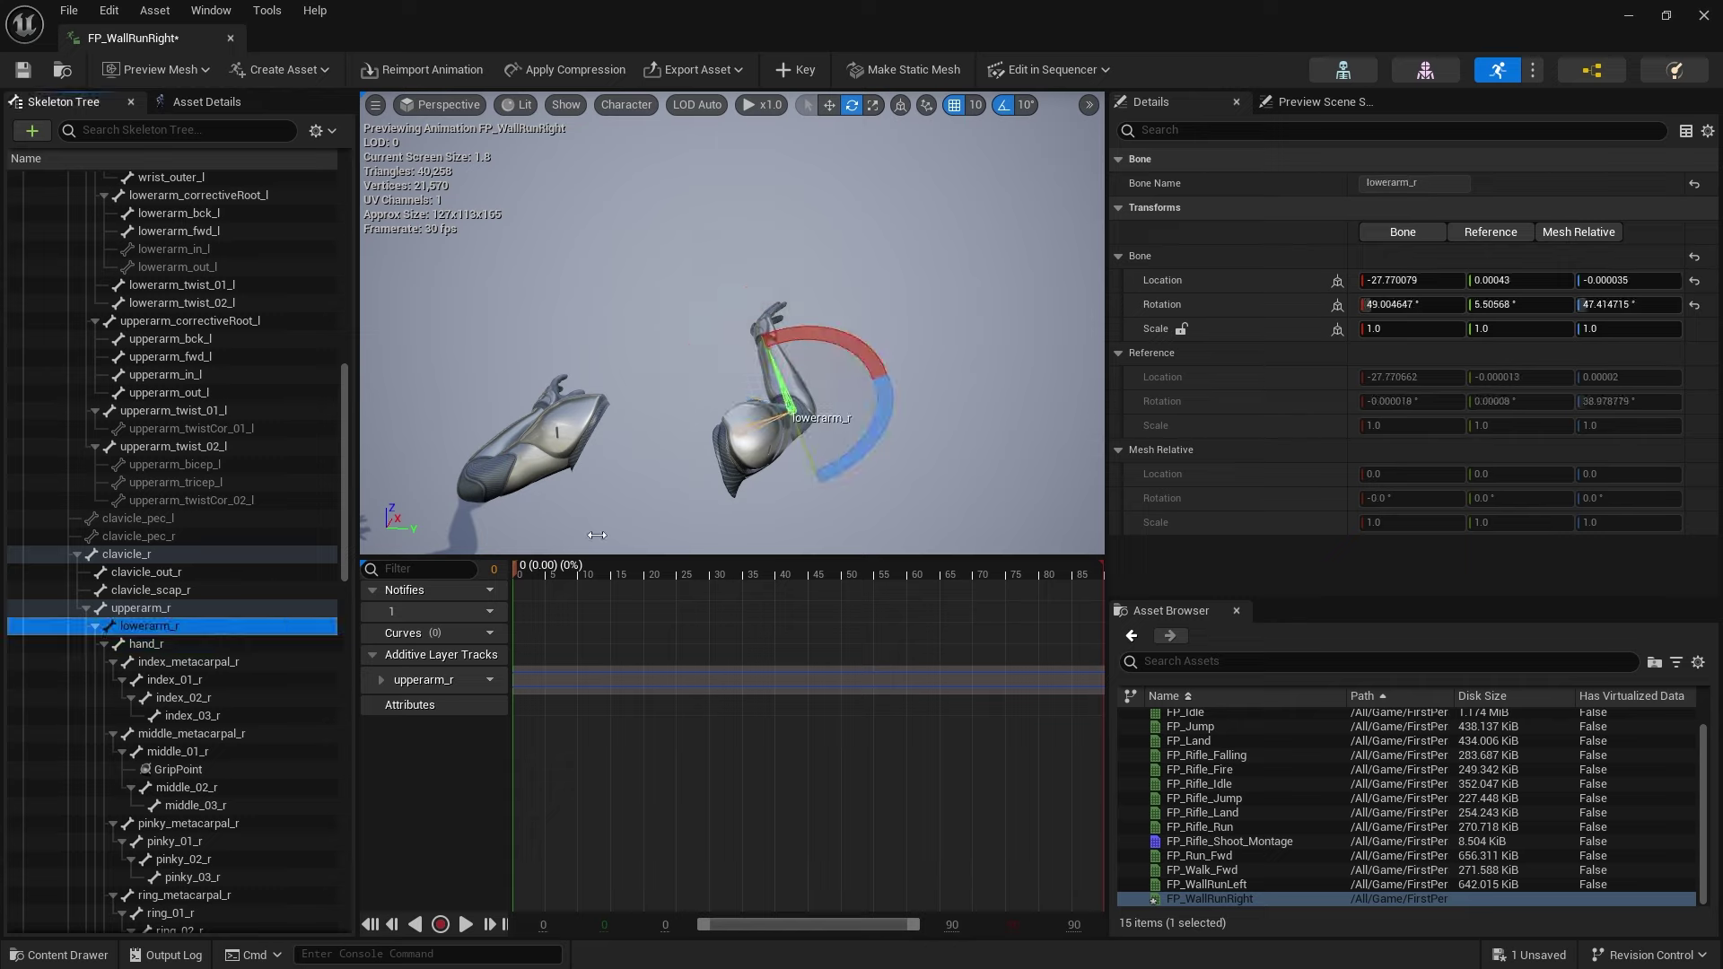
pyautogui.moveTo(869, 448)
pyautogui.mouseDown()
pyautogui.moveTo(844, 489)
pyautogui.moveTo(869, 447)
pyautogui.mouseUp()
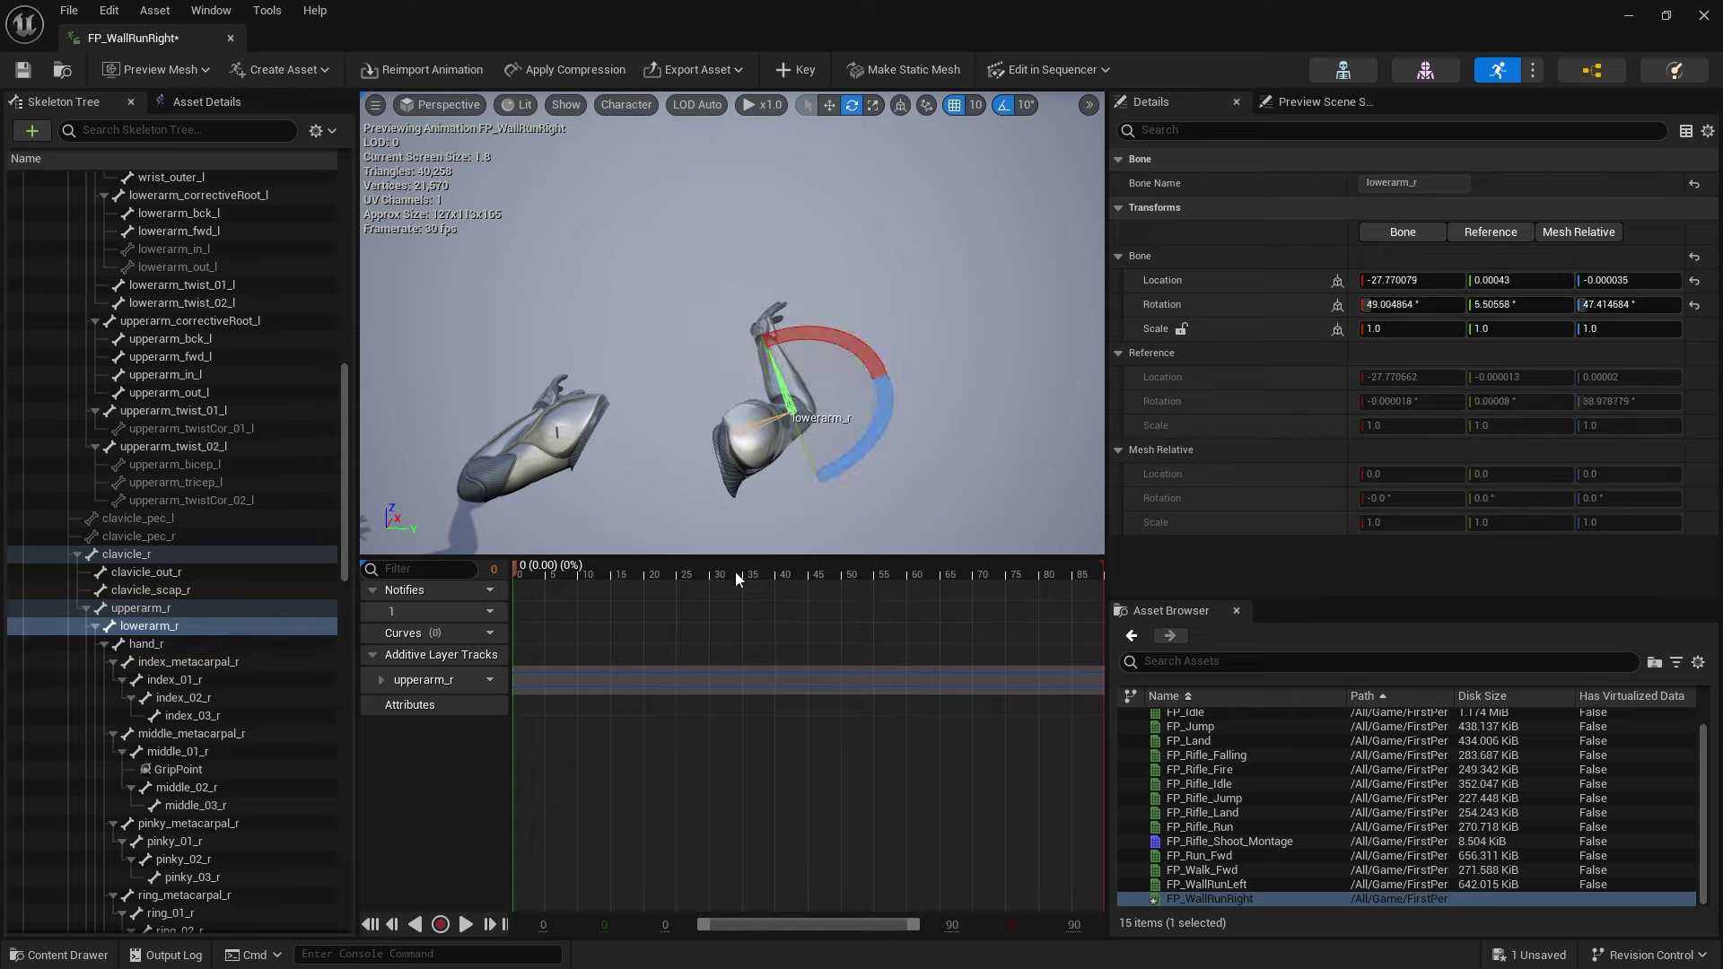
# - Key the posed upperarm_r, lowerarm_r and hand_r bones together at frame 0
pyautogui.click(175, 643)
pyautogui.keyDown('shift'); pyautogui.click(150, 608); pyautogui.keyUp('shift')
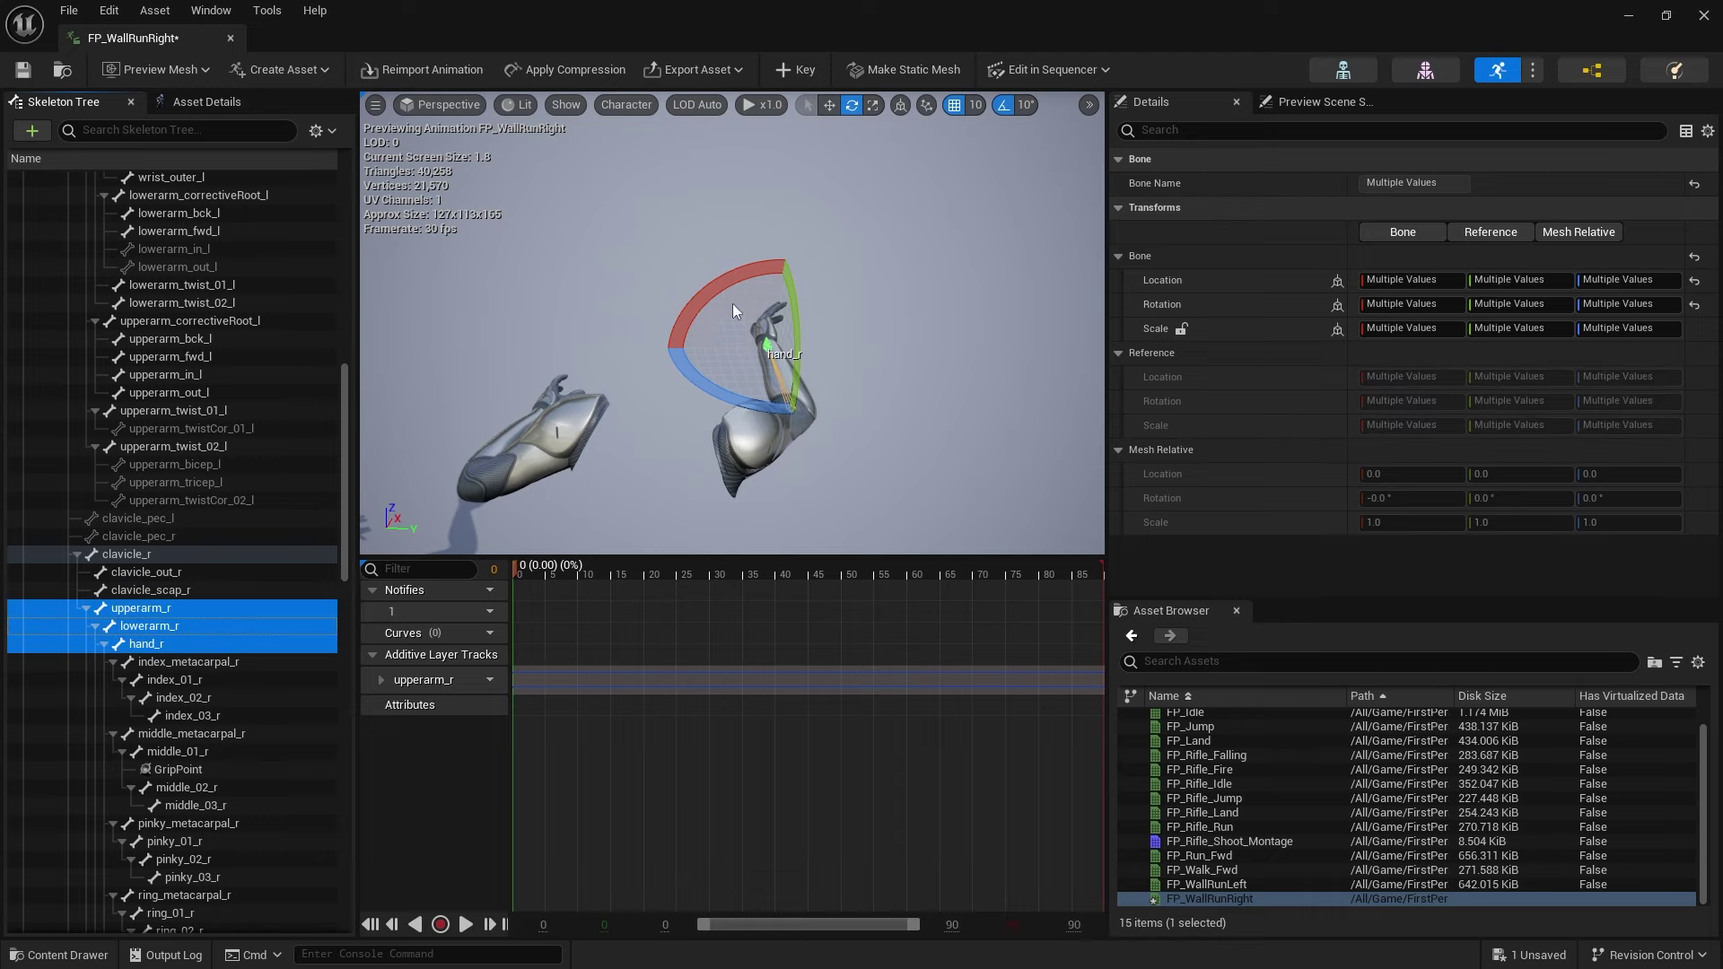
pyautogui.click(808, 71)
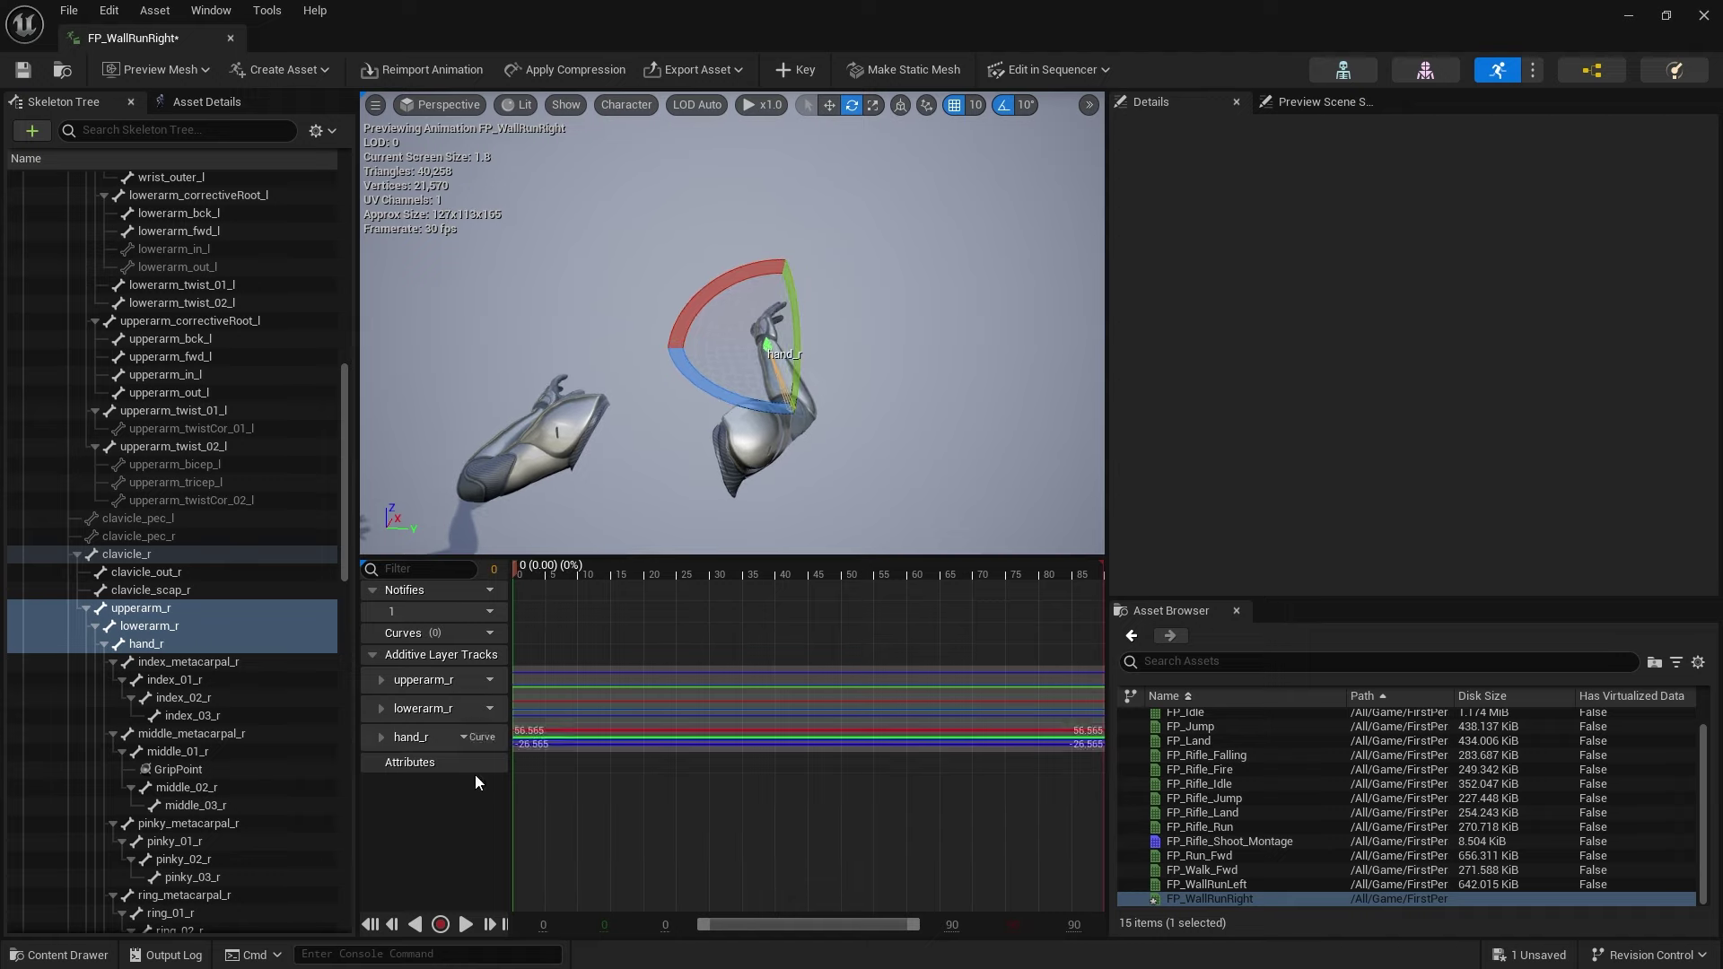
# - Play back the FP_WallRunRight animation, then save it and close the animation editor
pyautogui.click(466, 925)
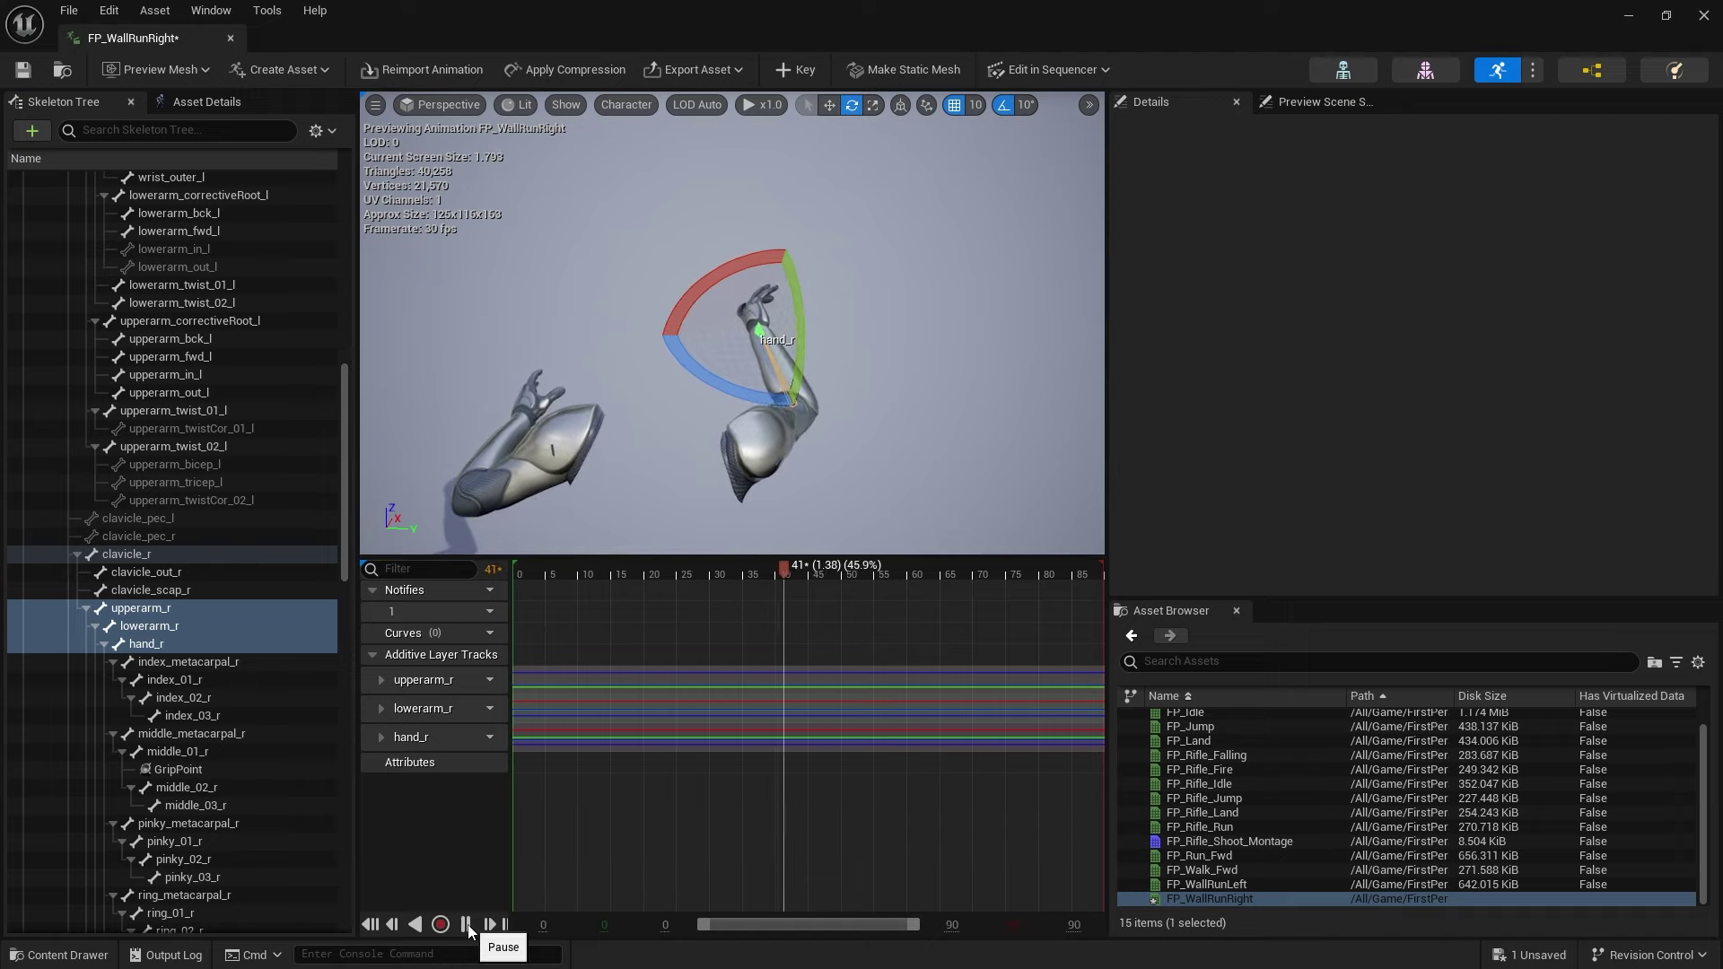
pyautogui.click(25, 70)
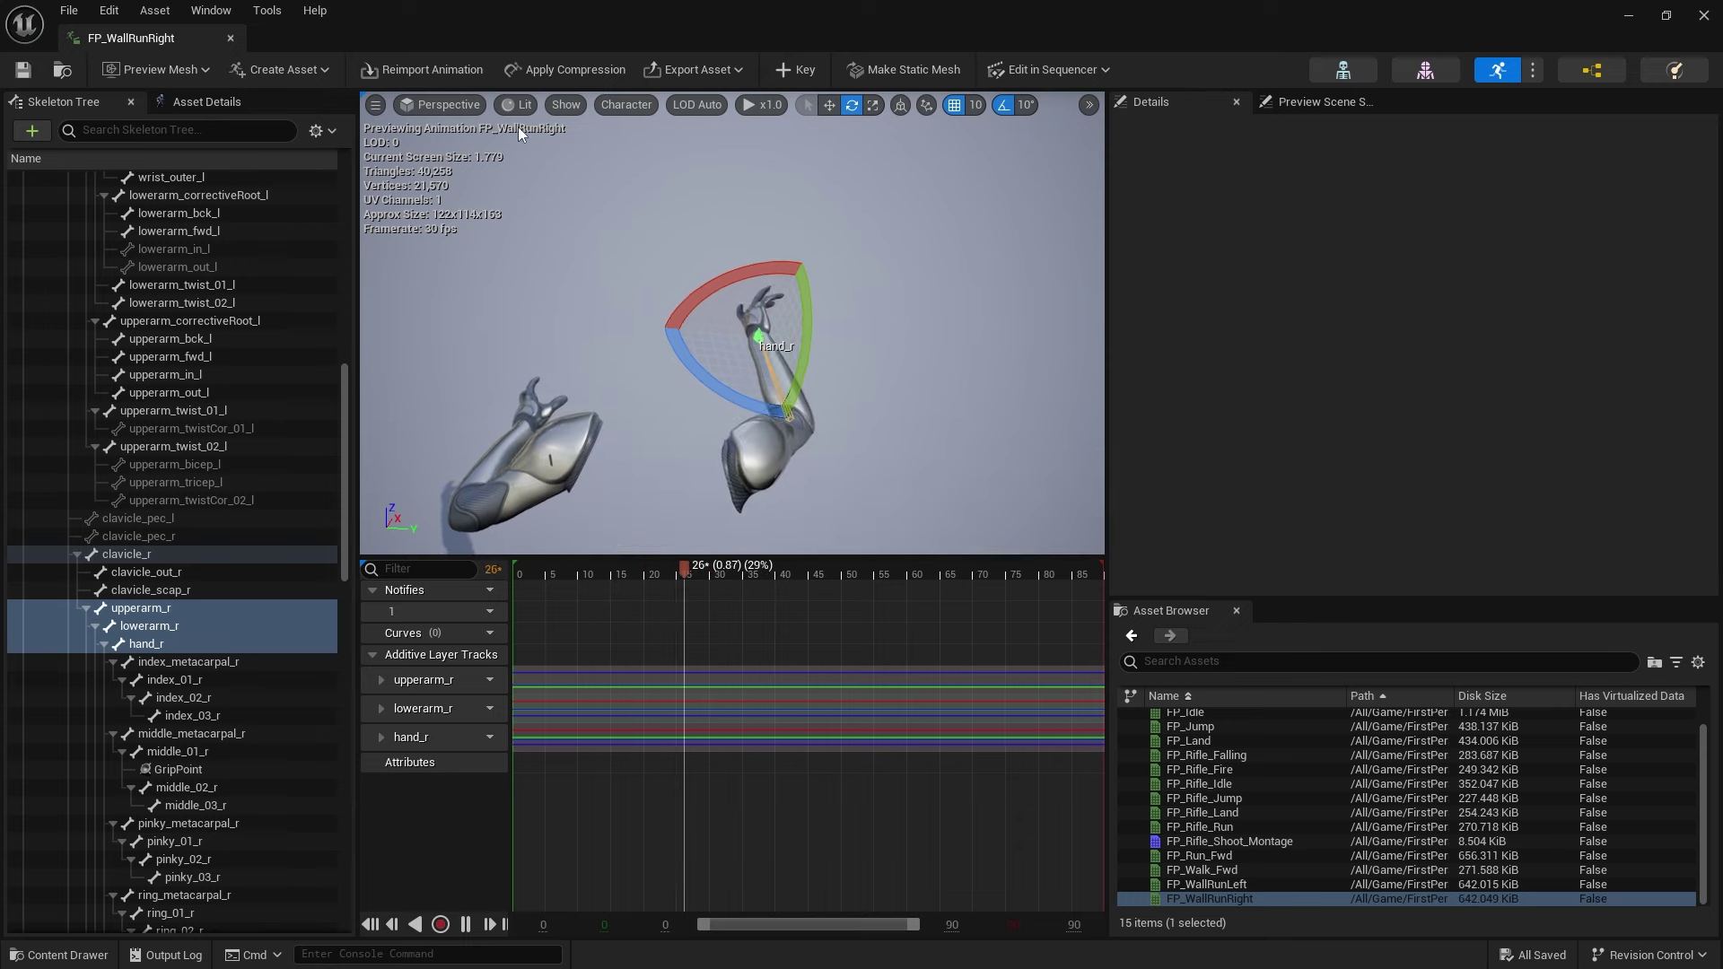
pyautogui.click(1703, 15)
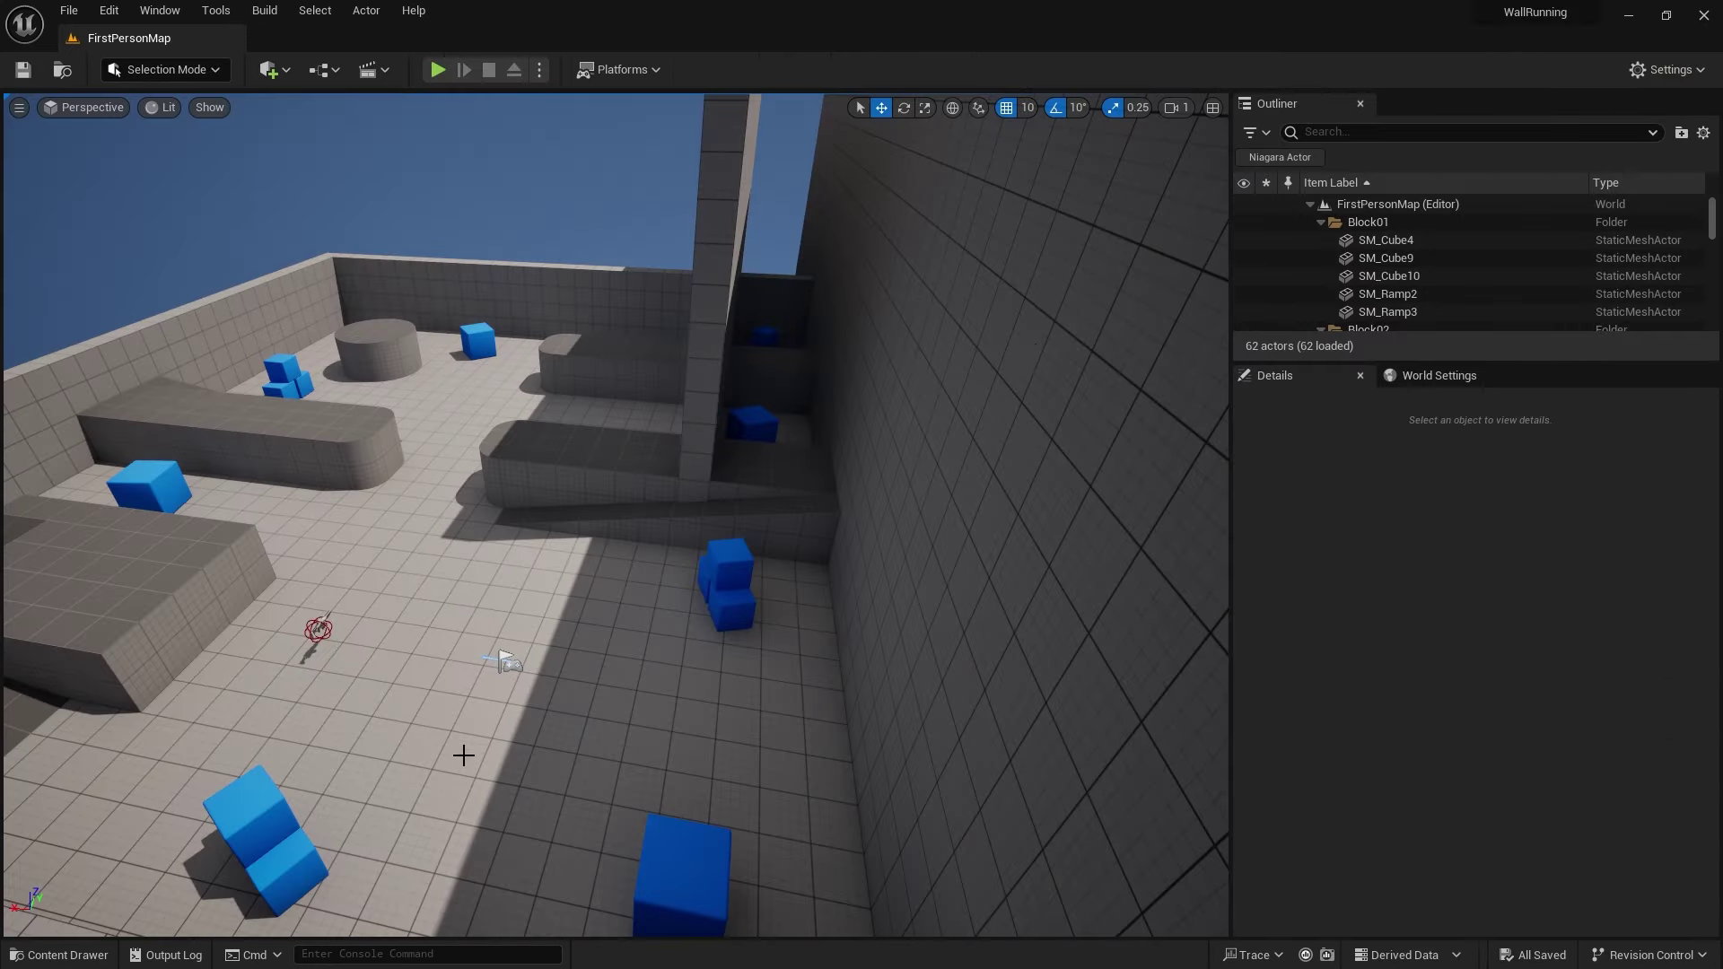
# - Create a legacy Blend Space 1D in the Animations folder, using SK_Mannequin_Arms_Skeleton, and name it BS_Falling
pyautogui.click(59, 955)
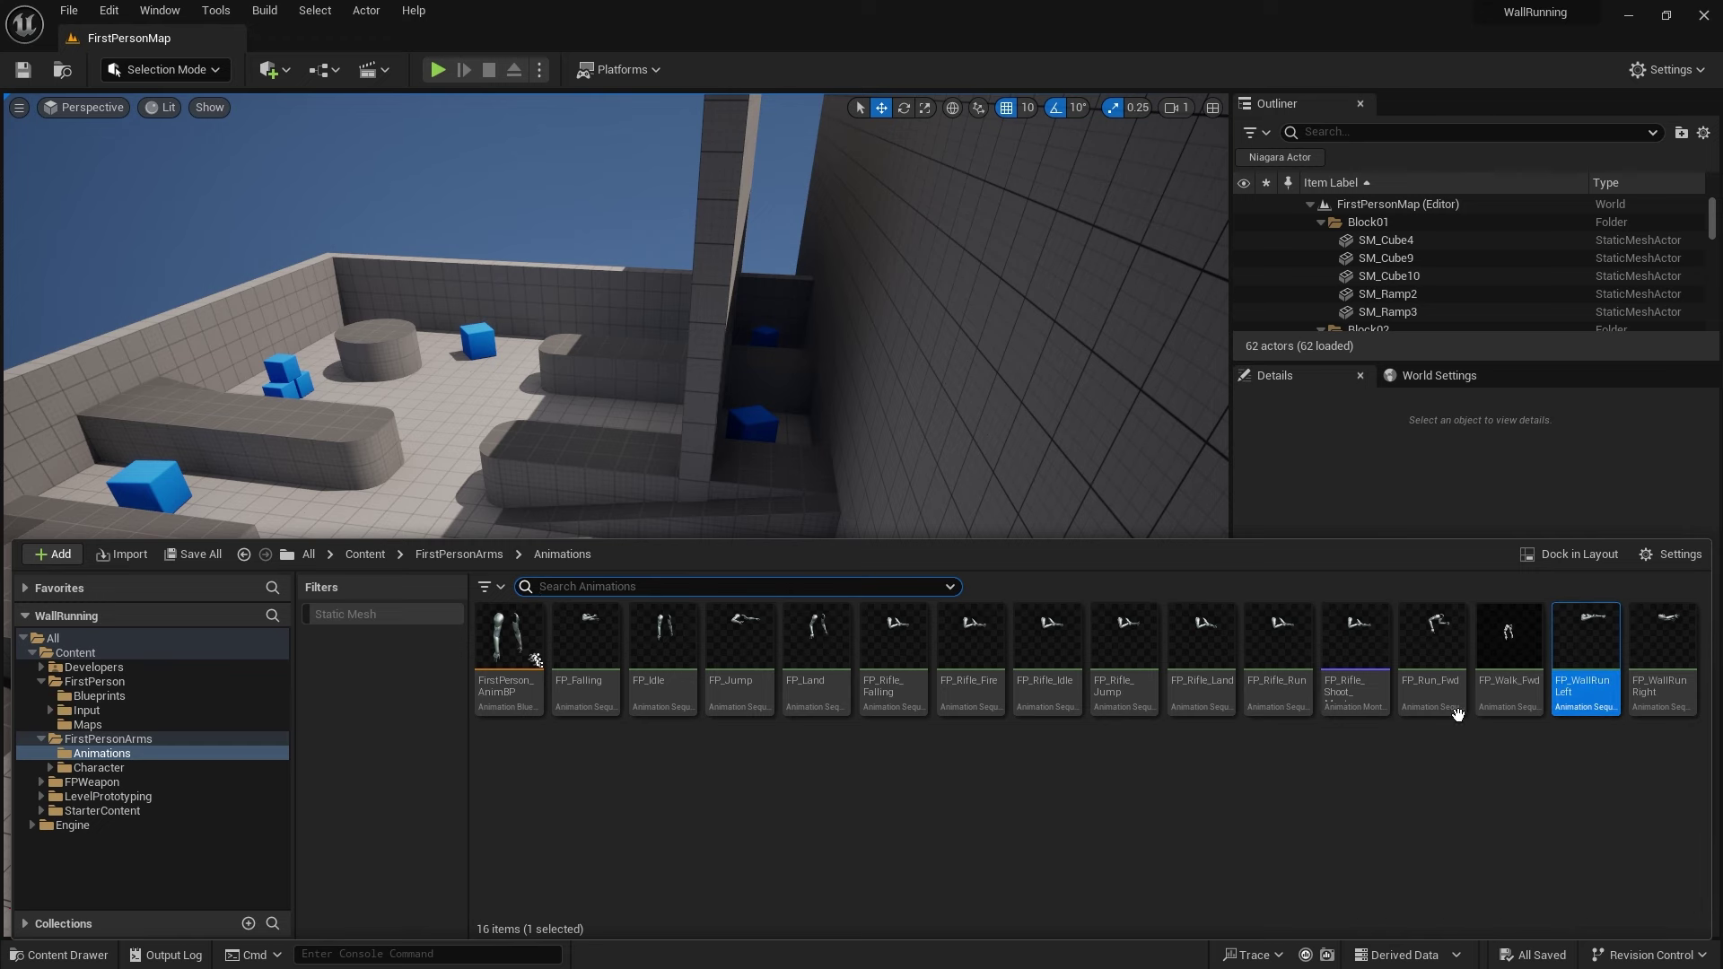
pyautogui.rightClick(793, 762)
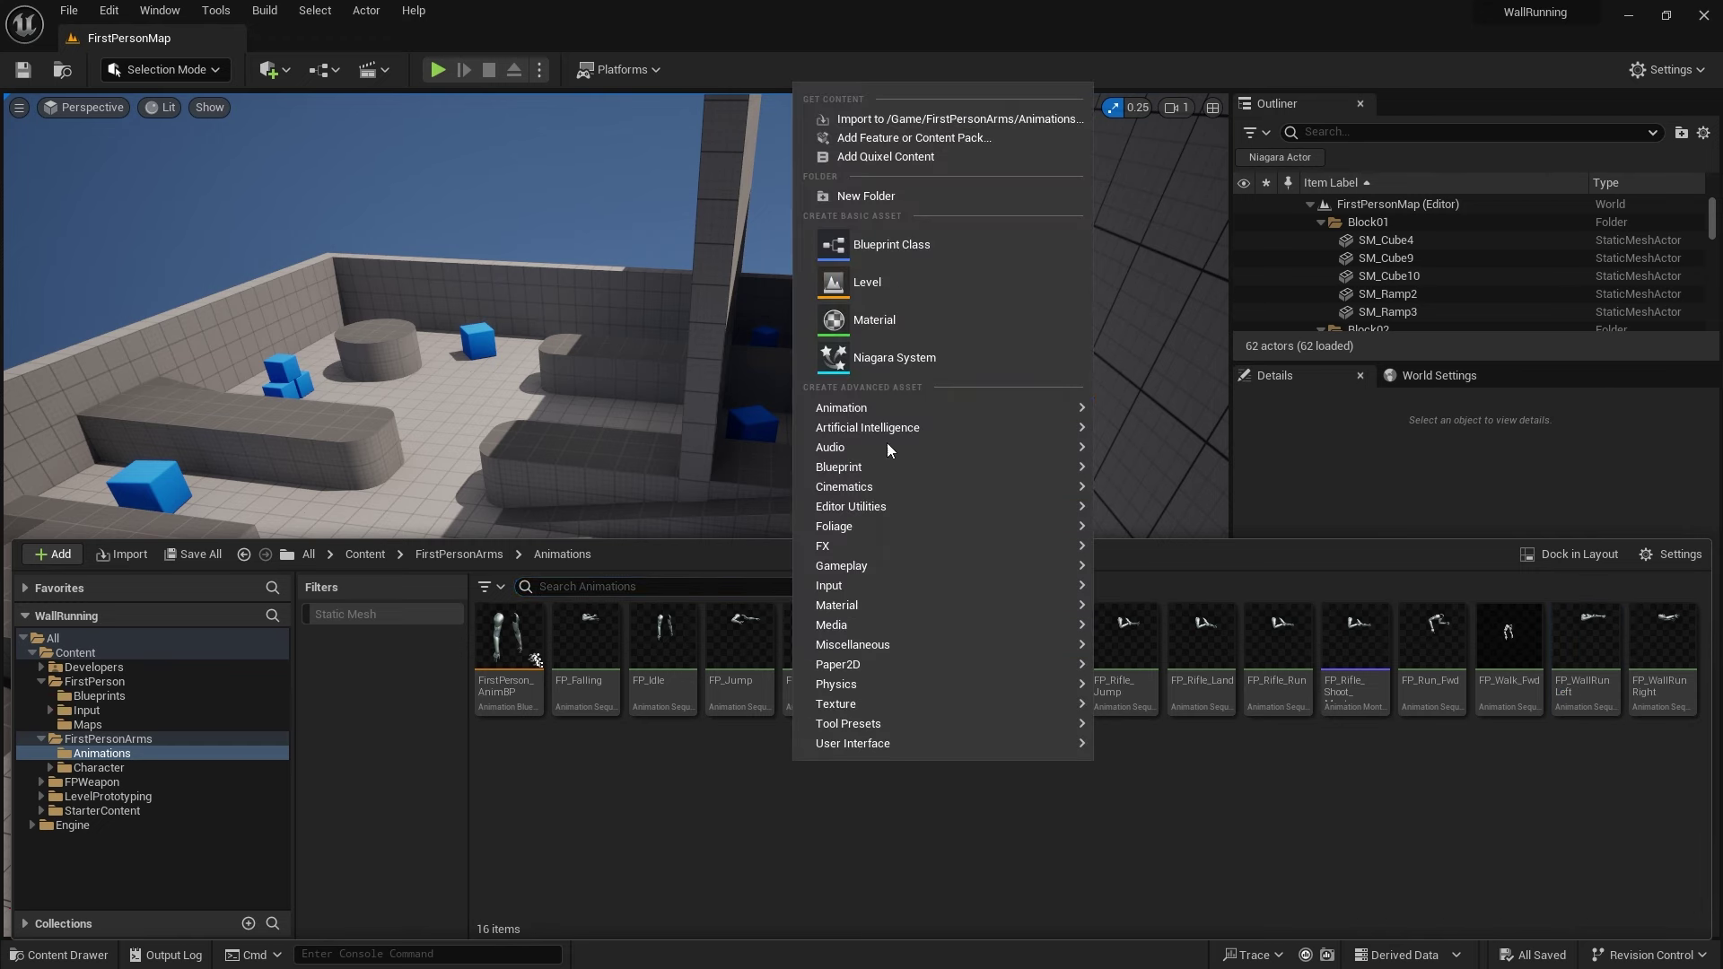
pyautogui.moveTo(861, 411)
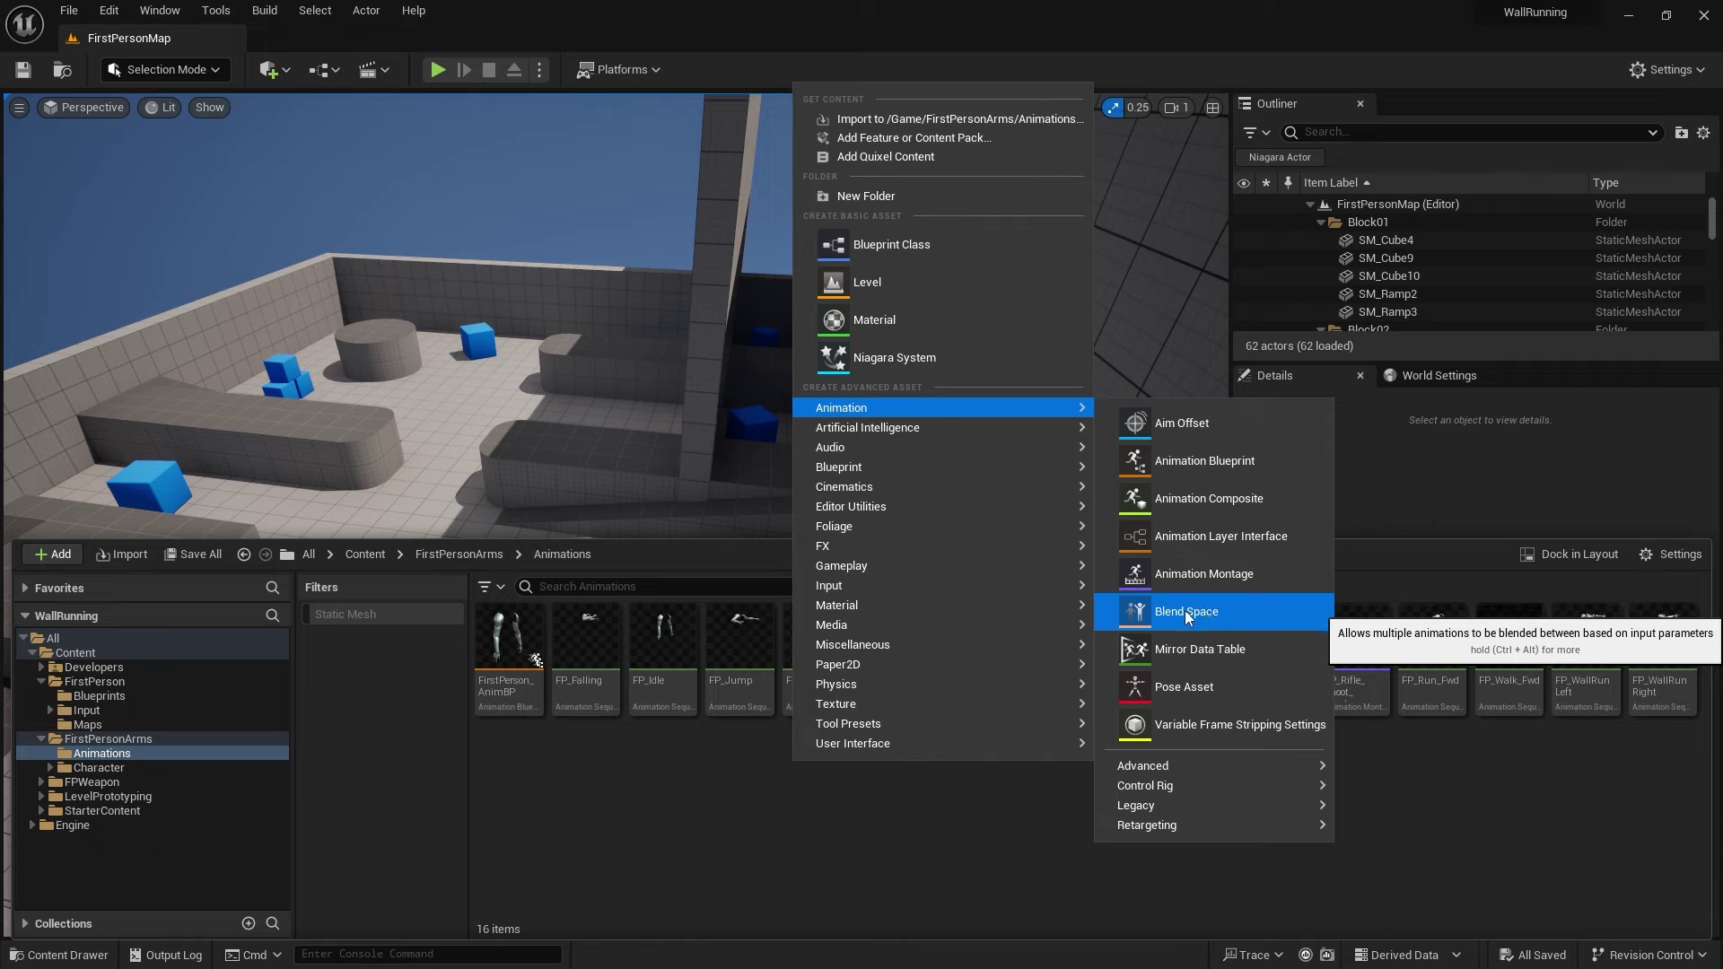
pyautogui.moveTo(1190, 812)
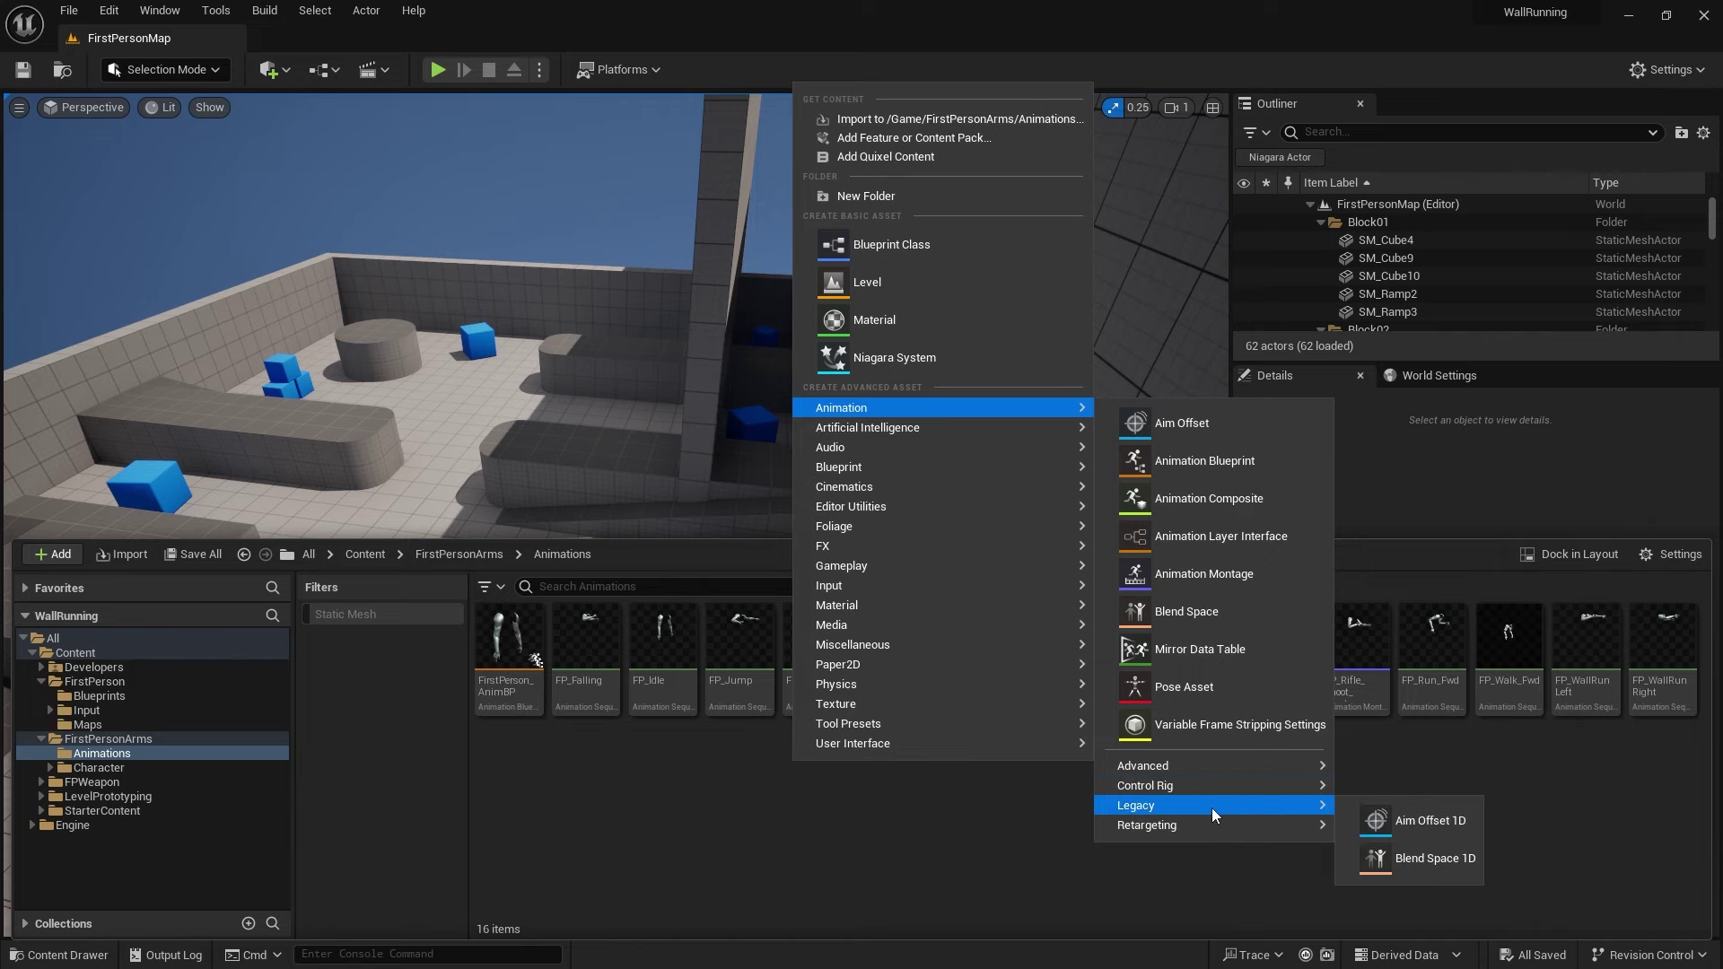
pyautogui.click(1436, 857)
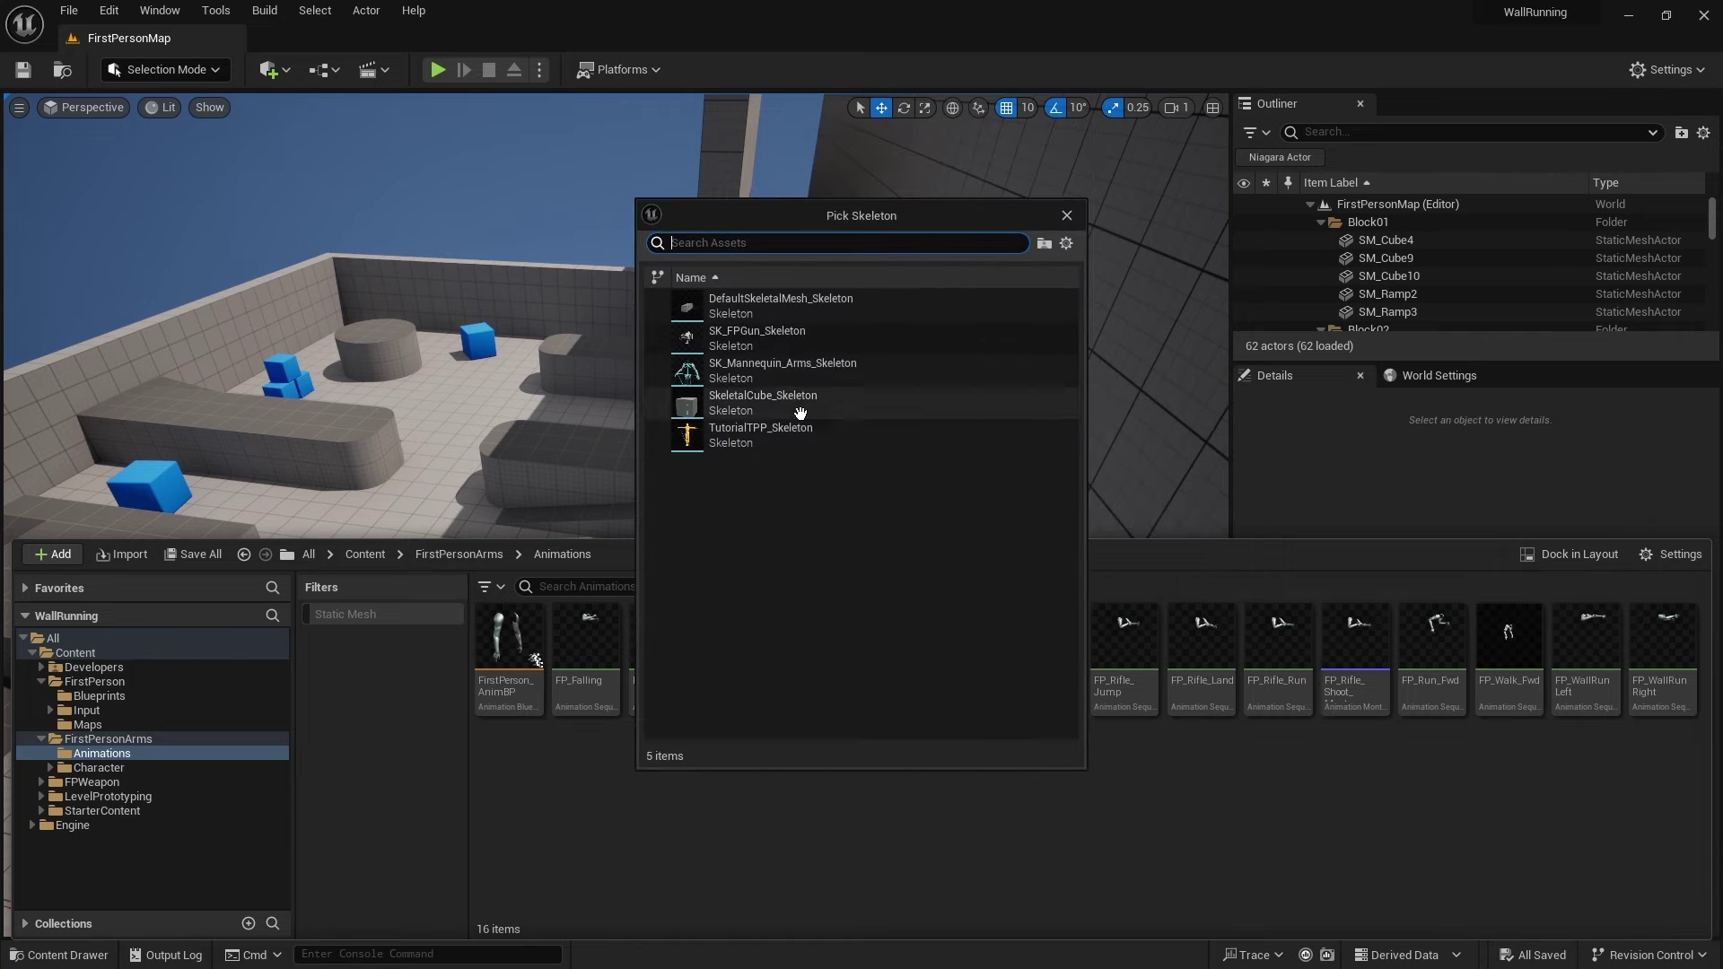
pyautogui.click(781, 369)
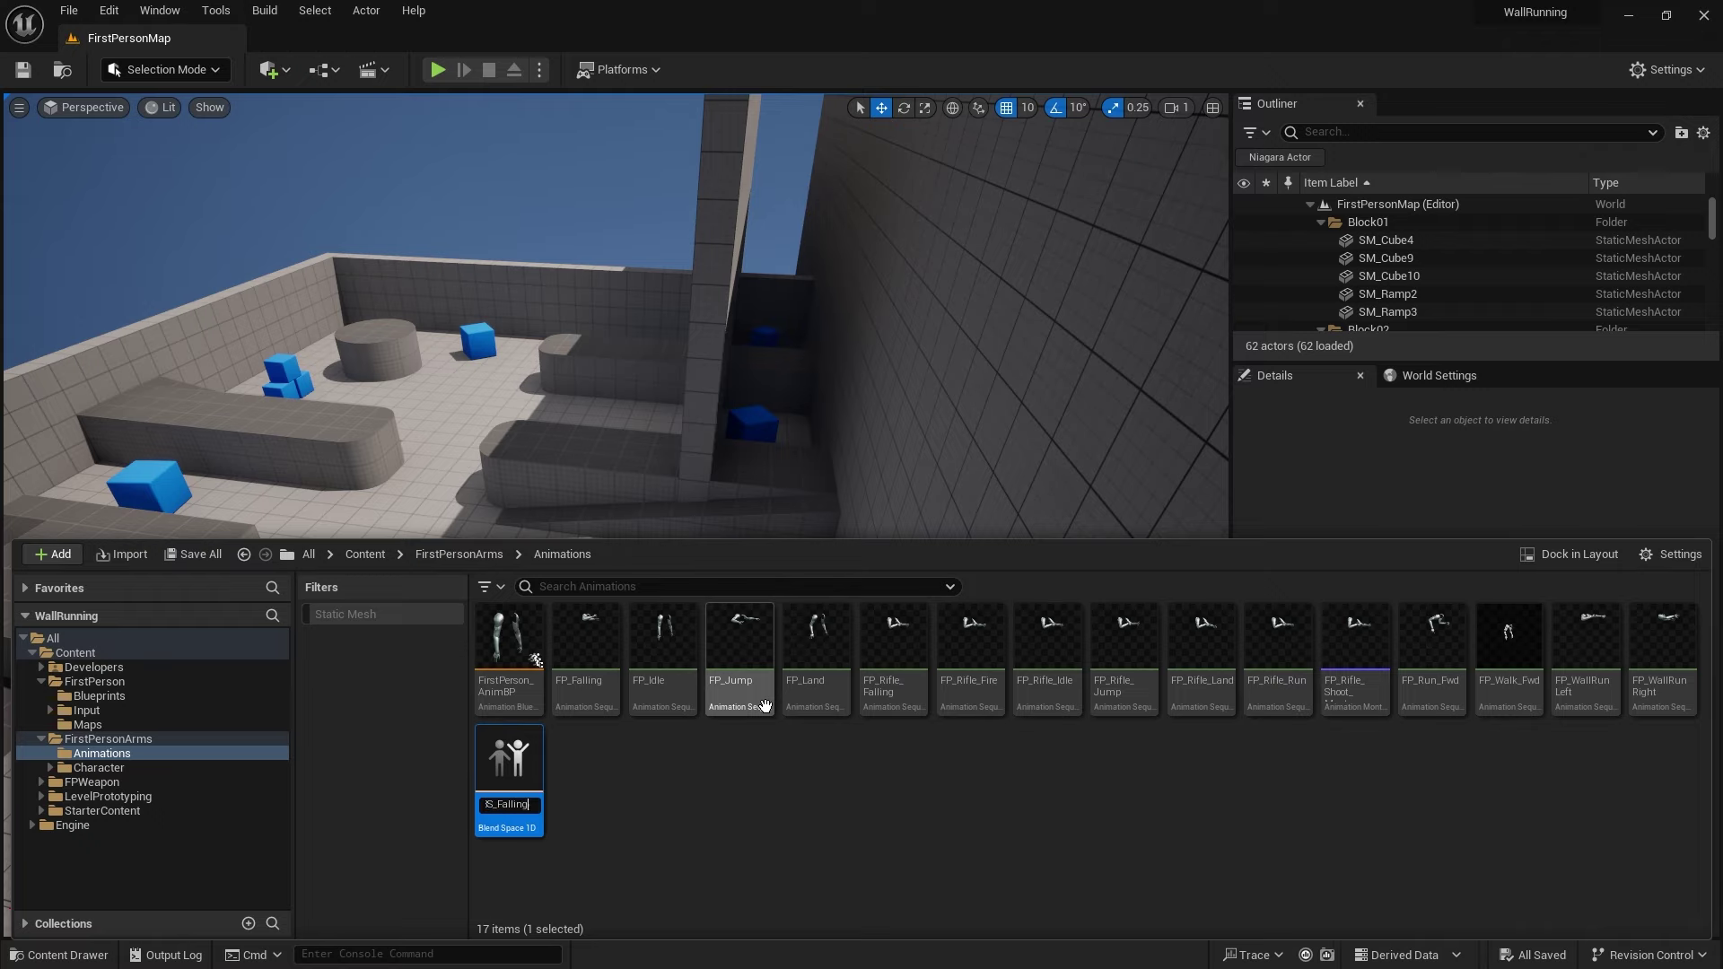
pyautogui.press('Return')
# - Open the BS_Falling blend space and name its horizontal axis WallRunnDir
pyautogui.doubleClick(515, 655)
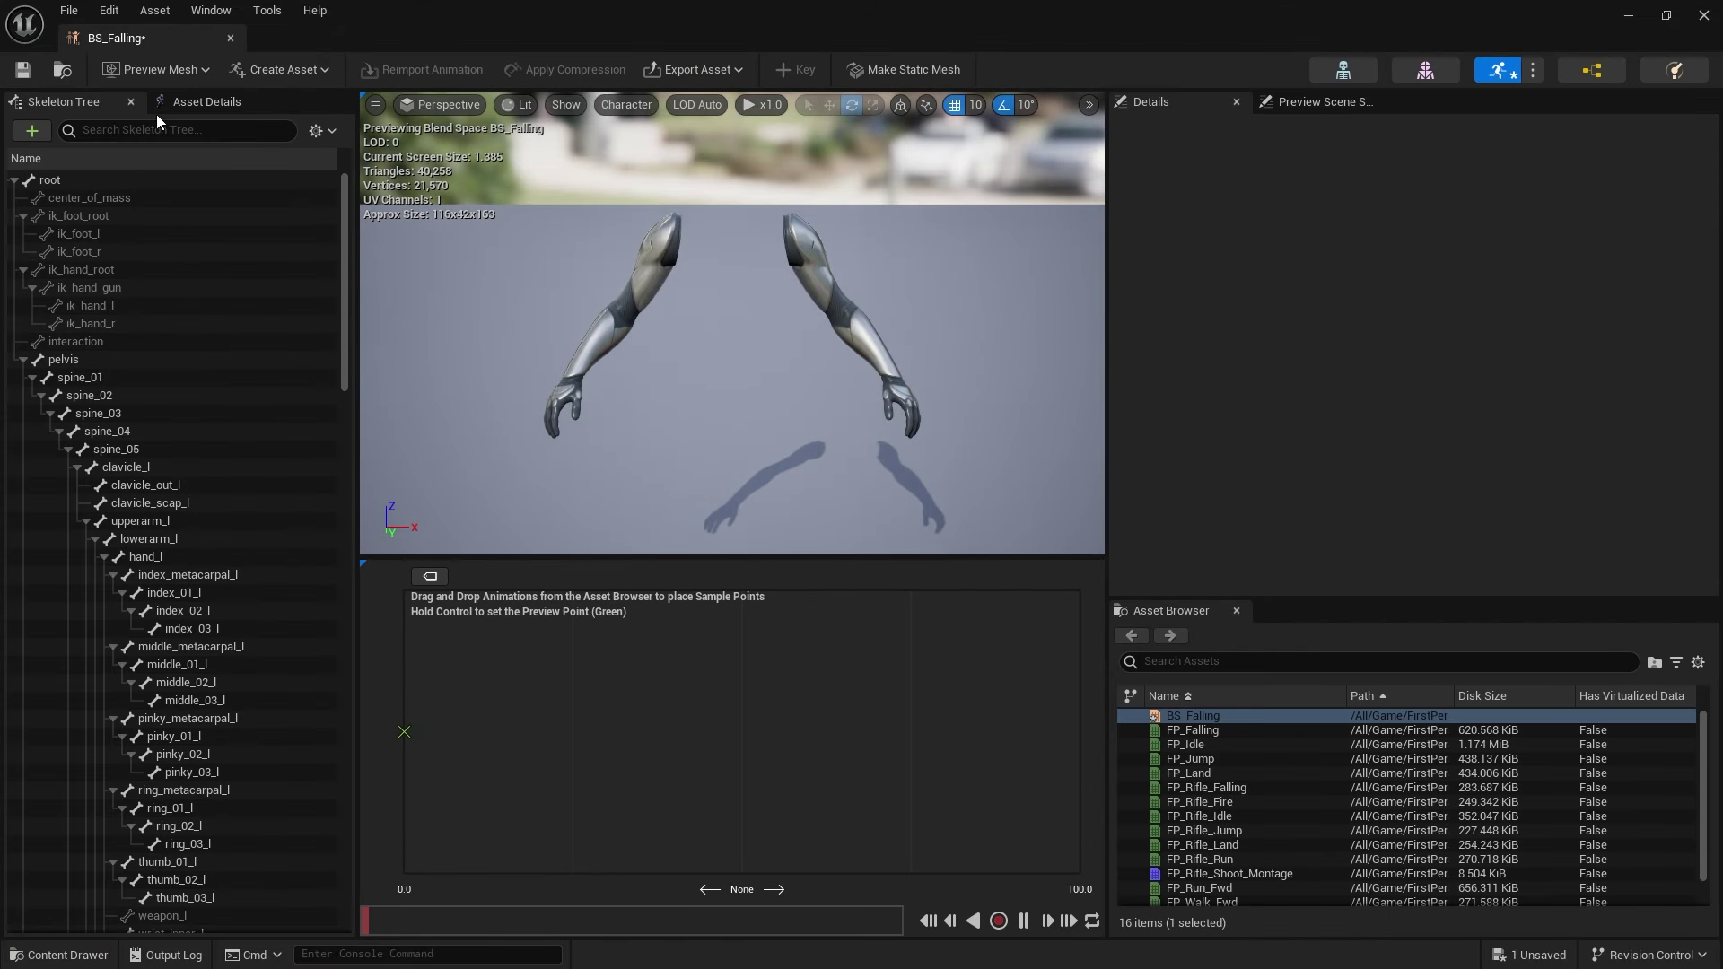
pyautogui.click(221, 103)
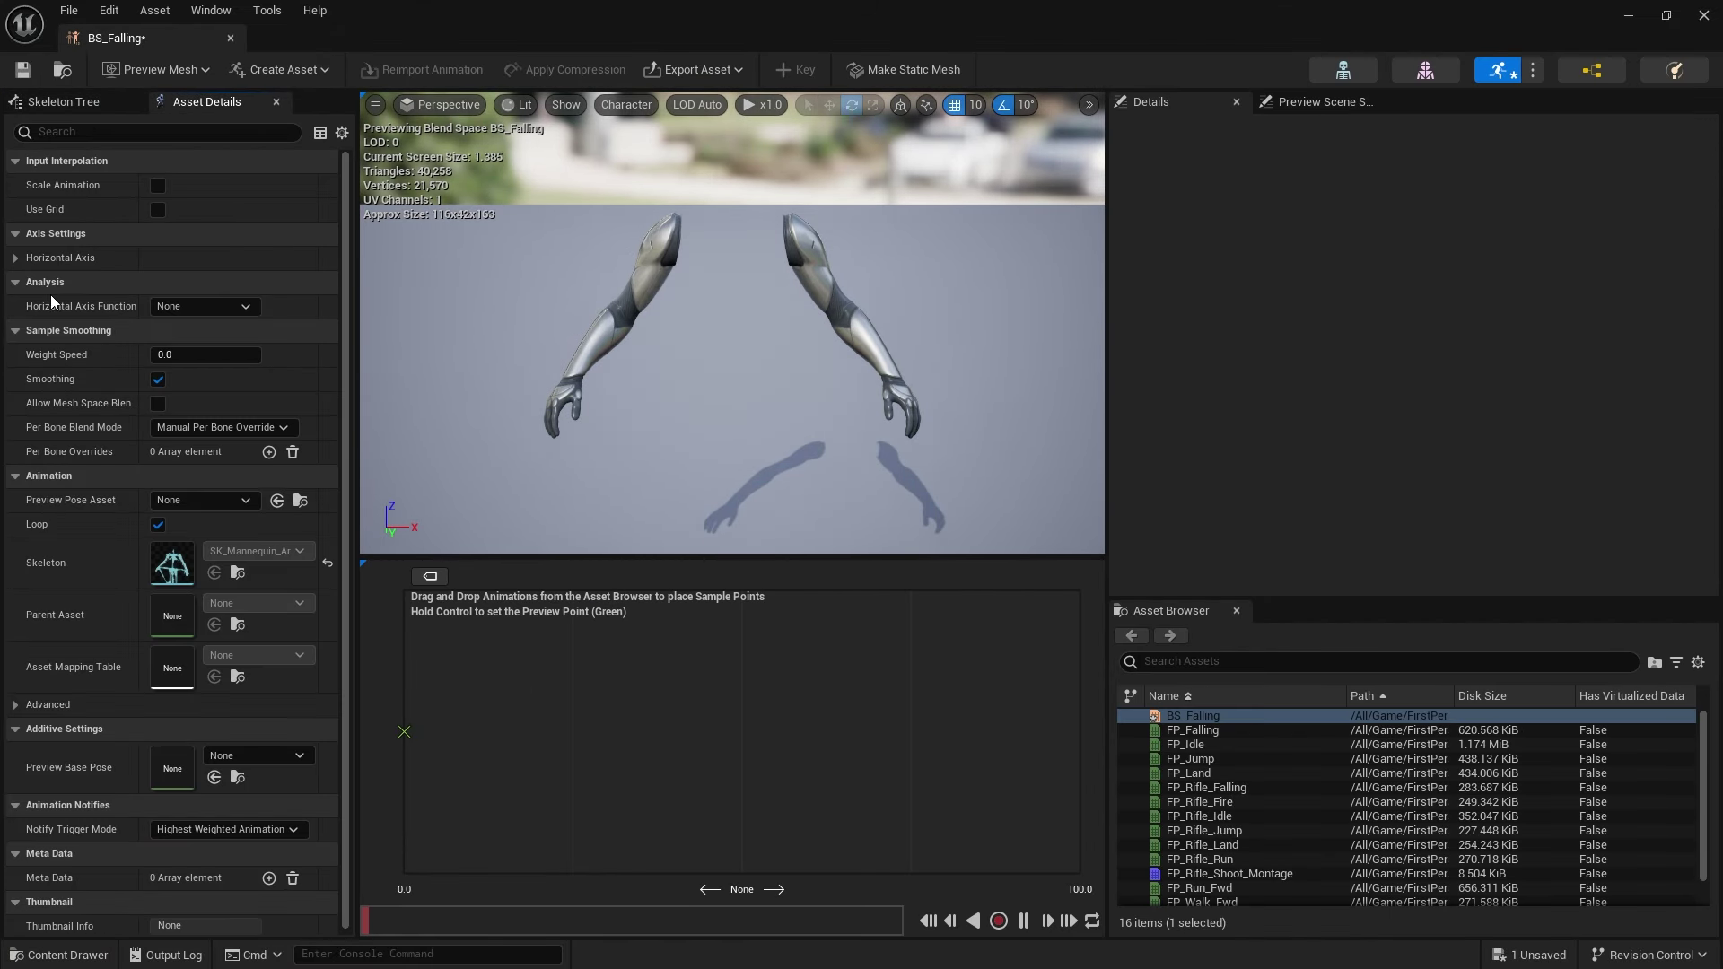
pyautogui.click(16, 259)
pyautogui.click(207, 281)
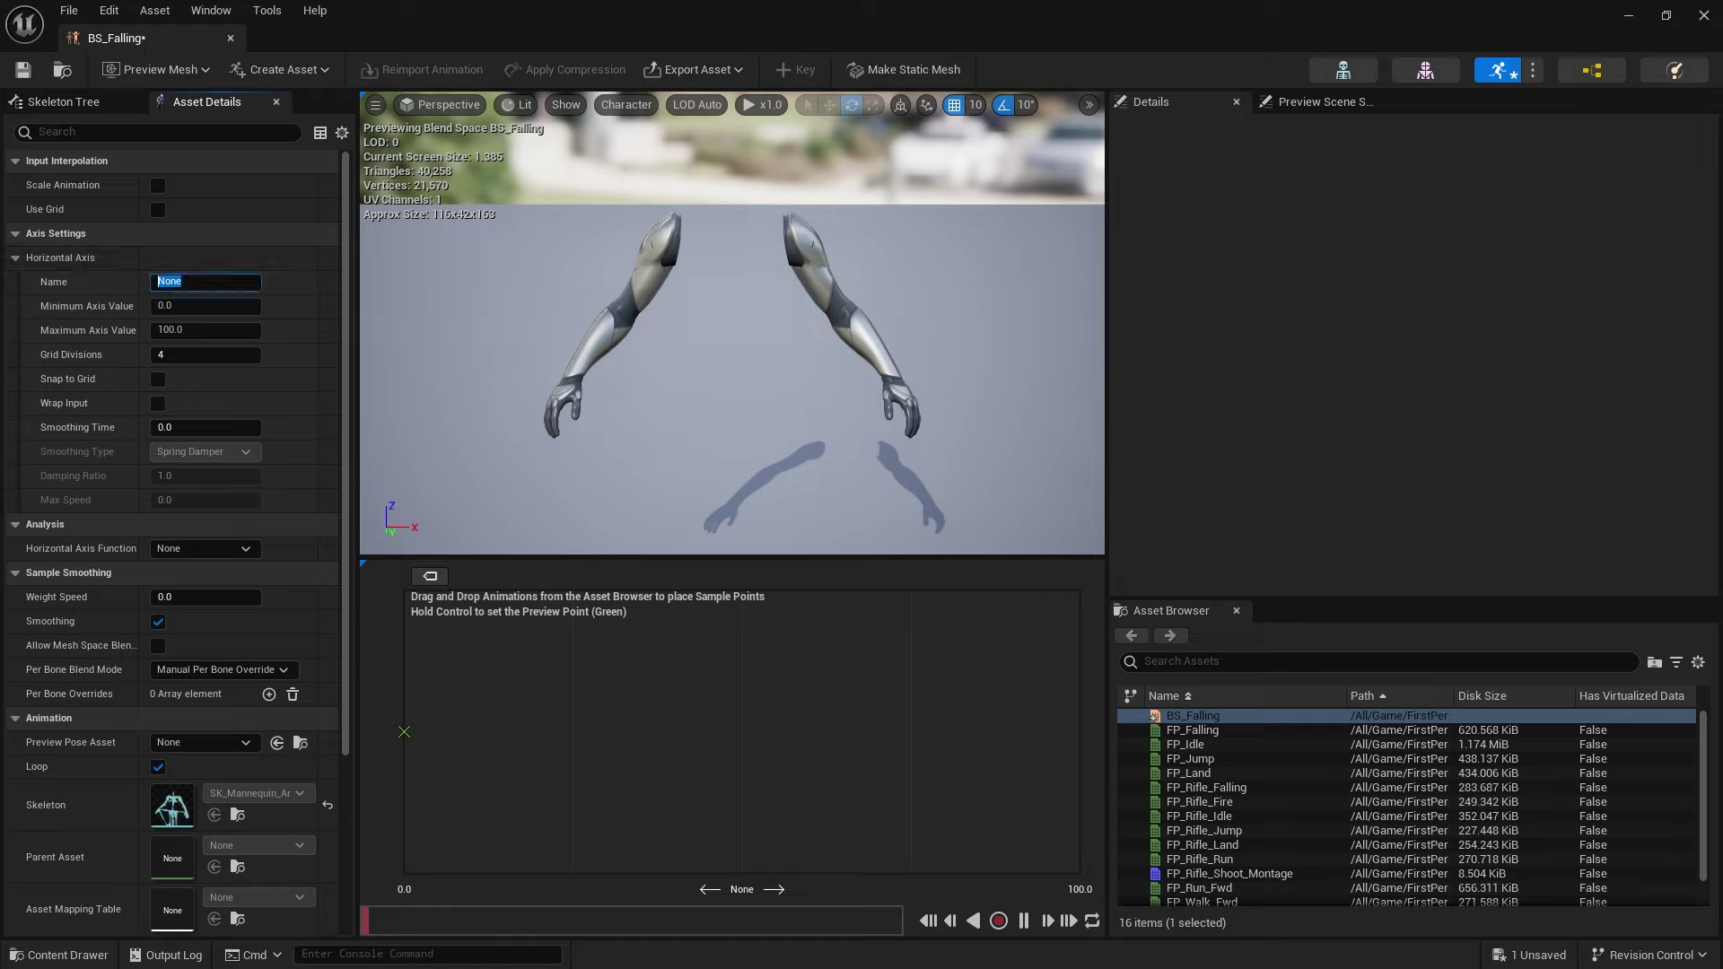
pyautogui.write('WallRunnDir')
pyautogui.press('Return')
# - Set the horizontal axis range from -1 to 1 and enable Snap to Grid
pyautogui.press('Tab')
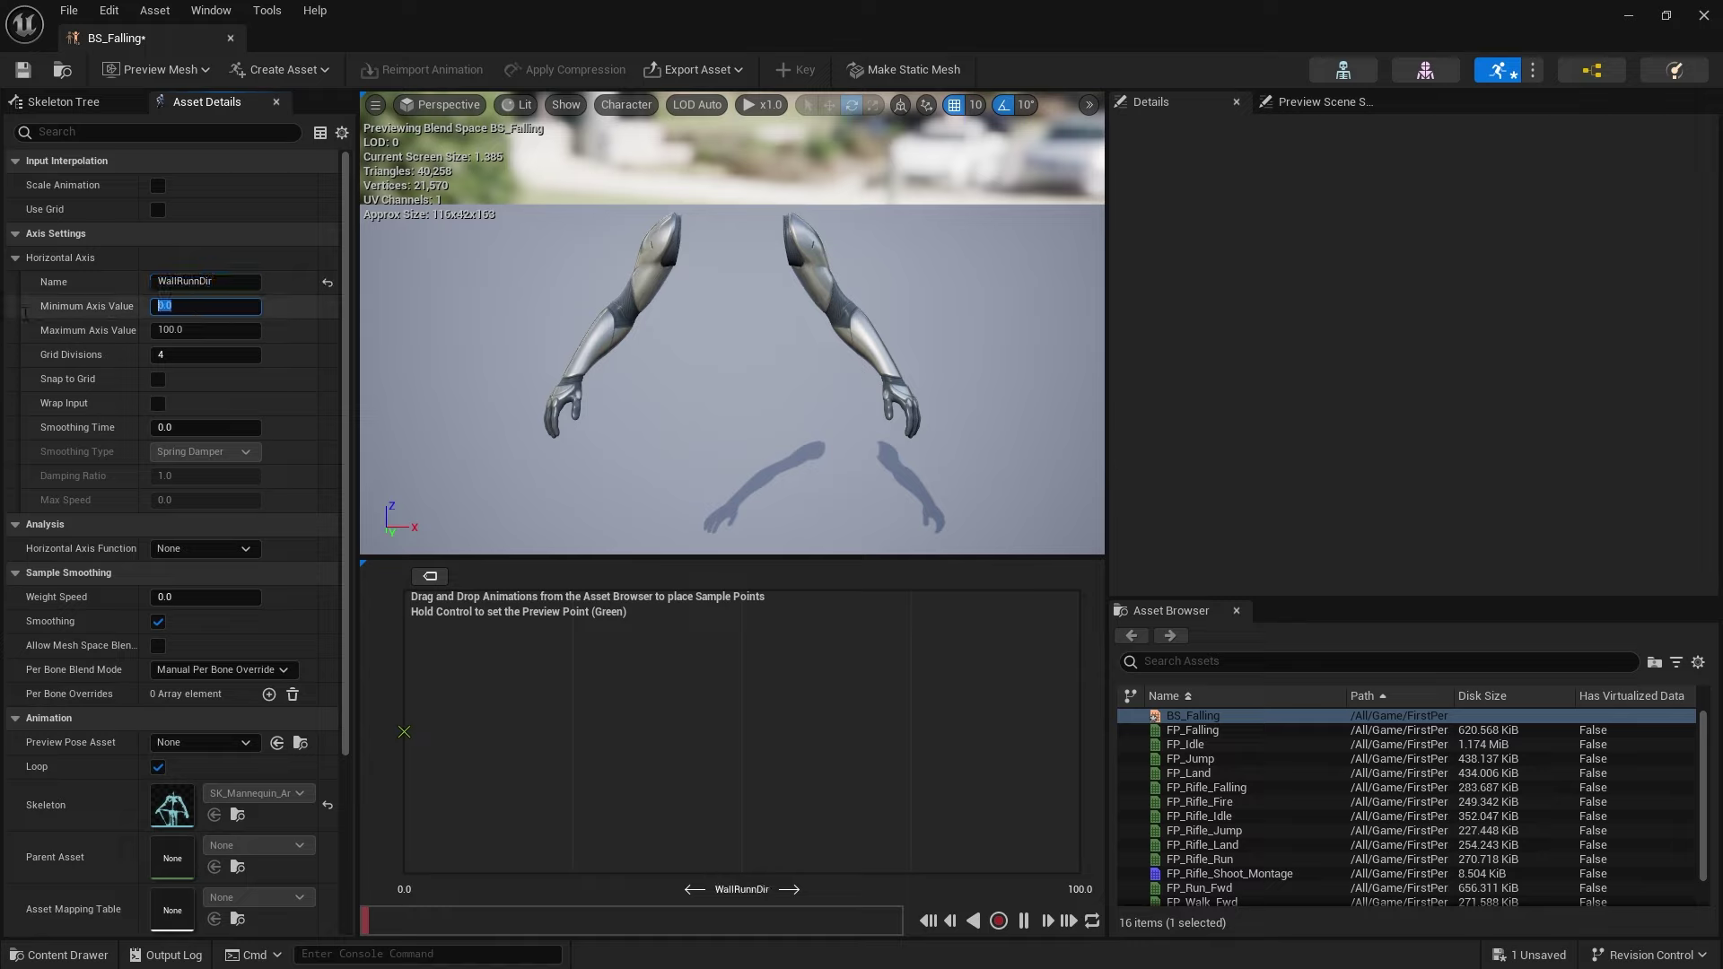
pyautogui.write('-1')
pyautogui.press('Tab')
pyautogui.write('1')
pyautogui.press('Return')
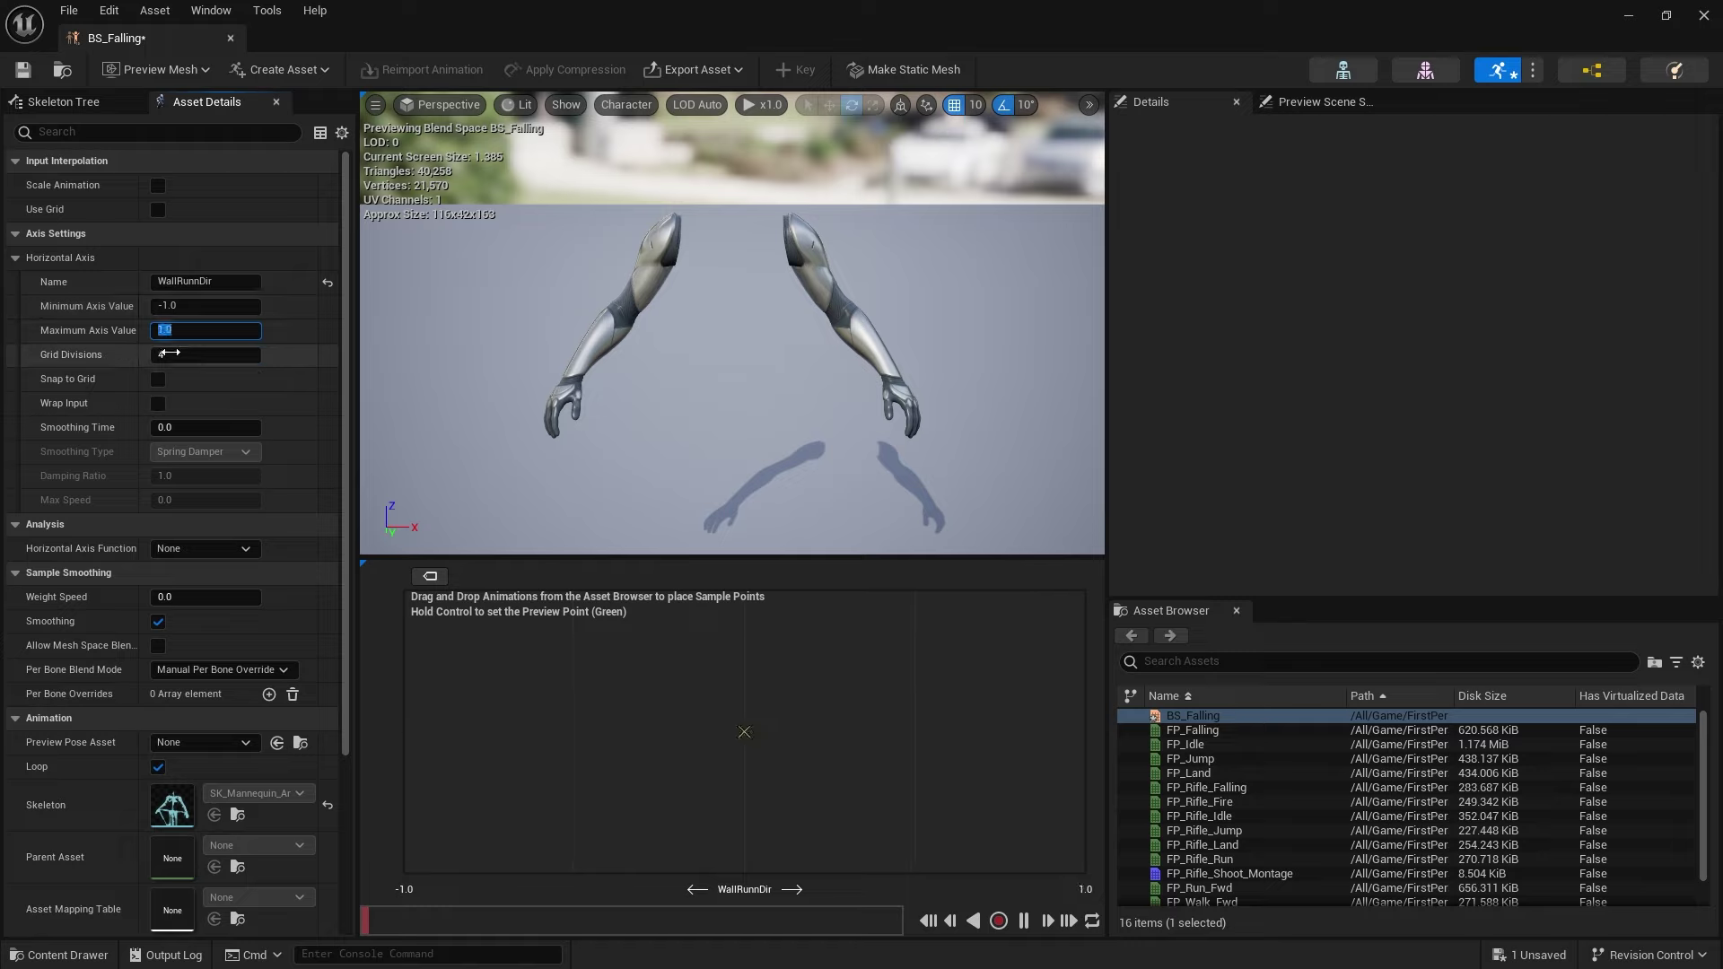
pyautogui.click(158, 380)
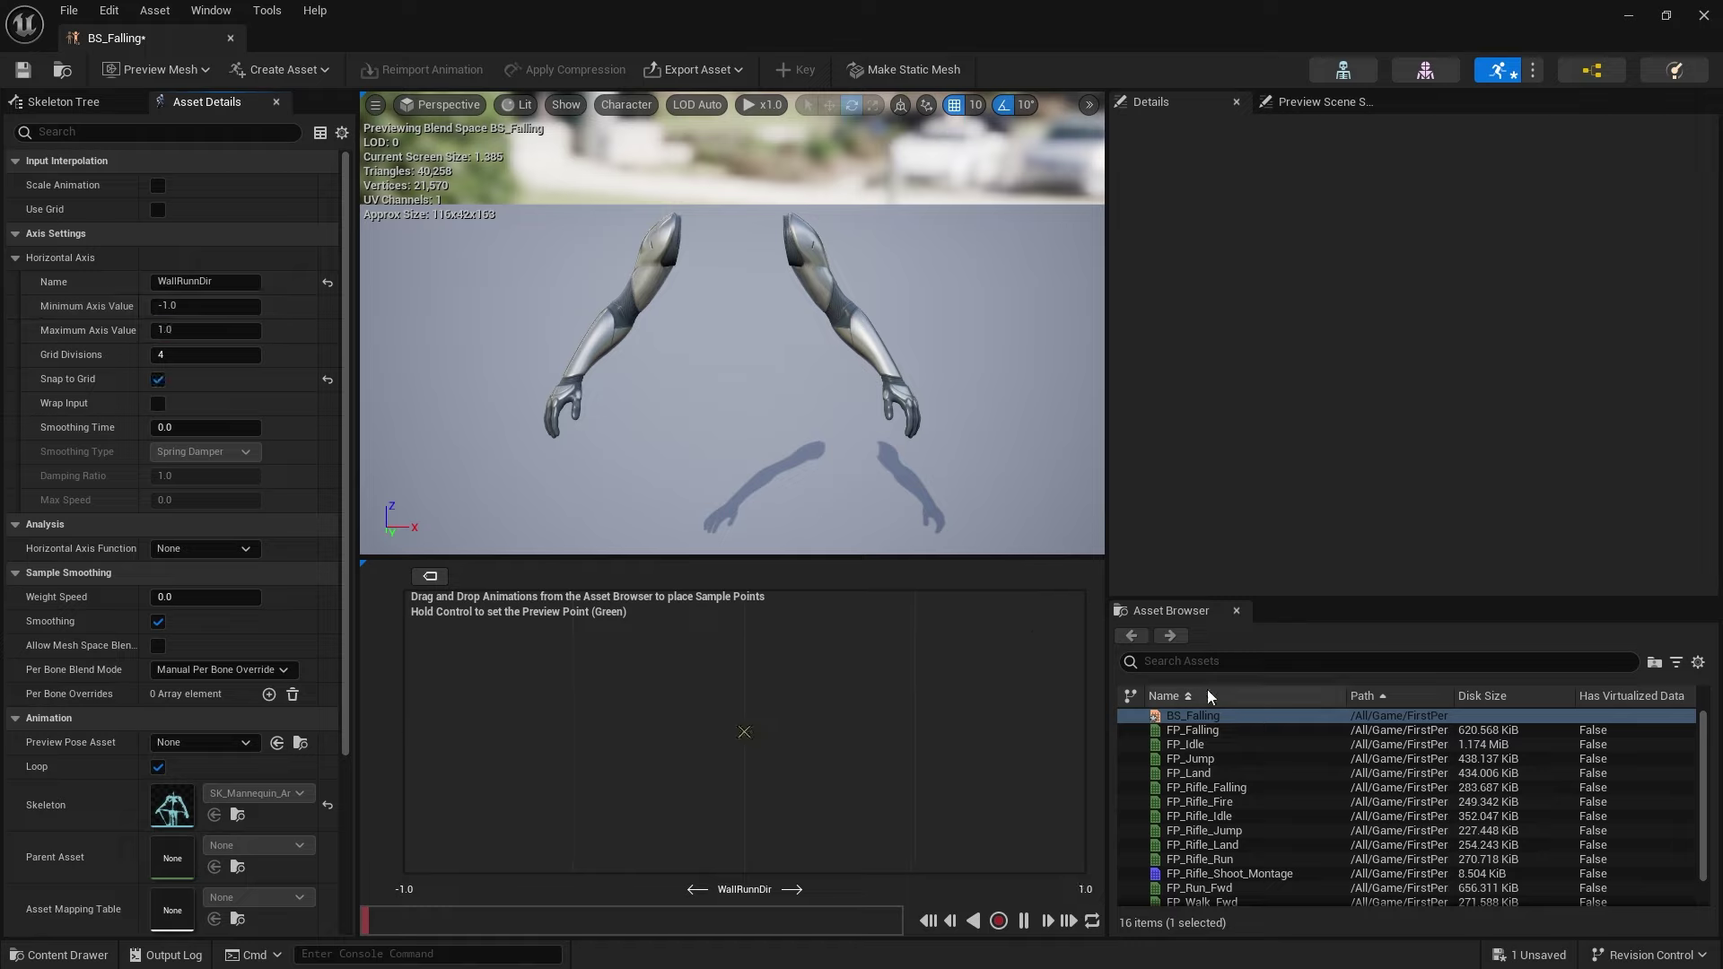
# - Place FP_Falling at 0, FP_WallRunLeft at -1 and FP_WallRunRight at 1 on the blend axis, and preview the blend between them
pyautogui.moveTo(1193, 730); pyautogui.dragTo(766, 730)
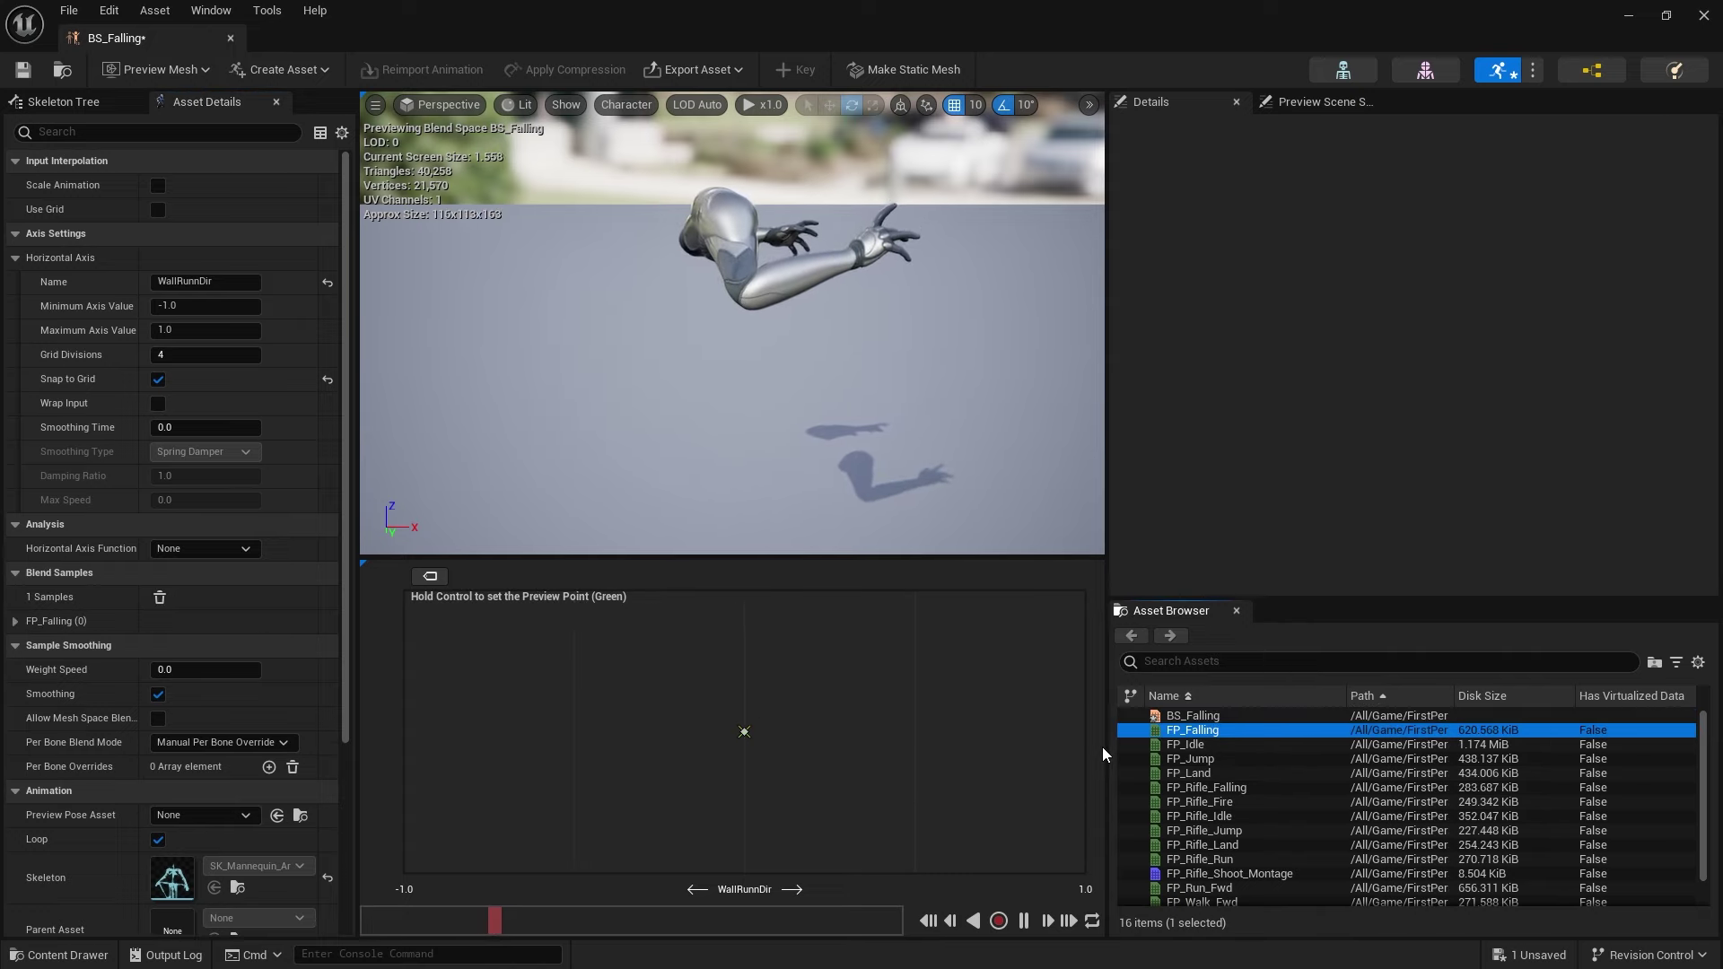
pyautogui.scroll(-2, 1248, 808)
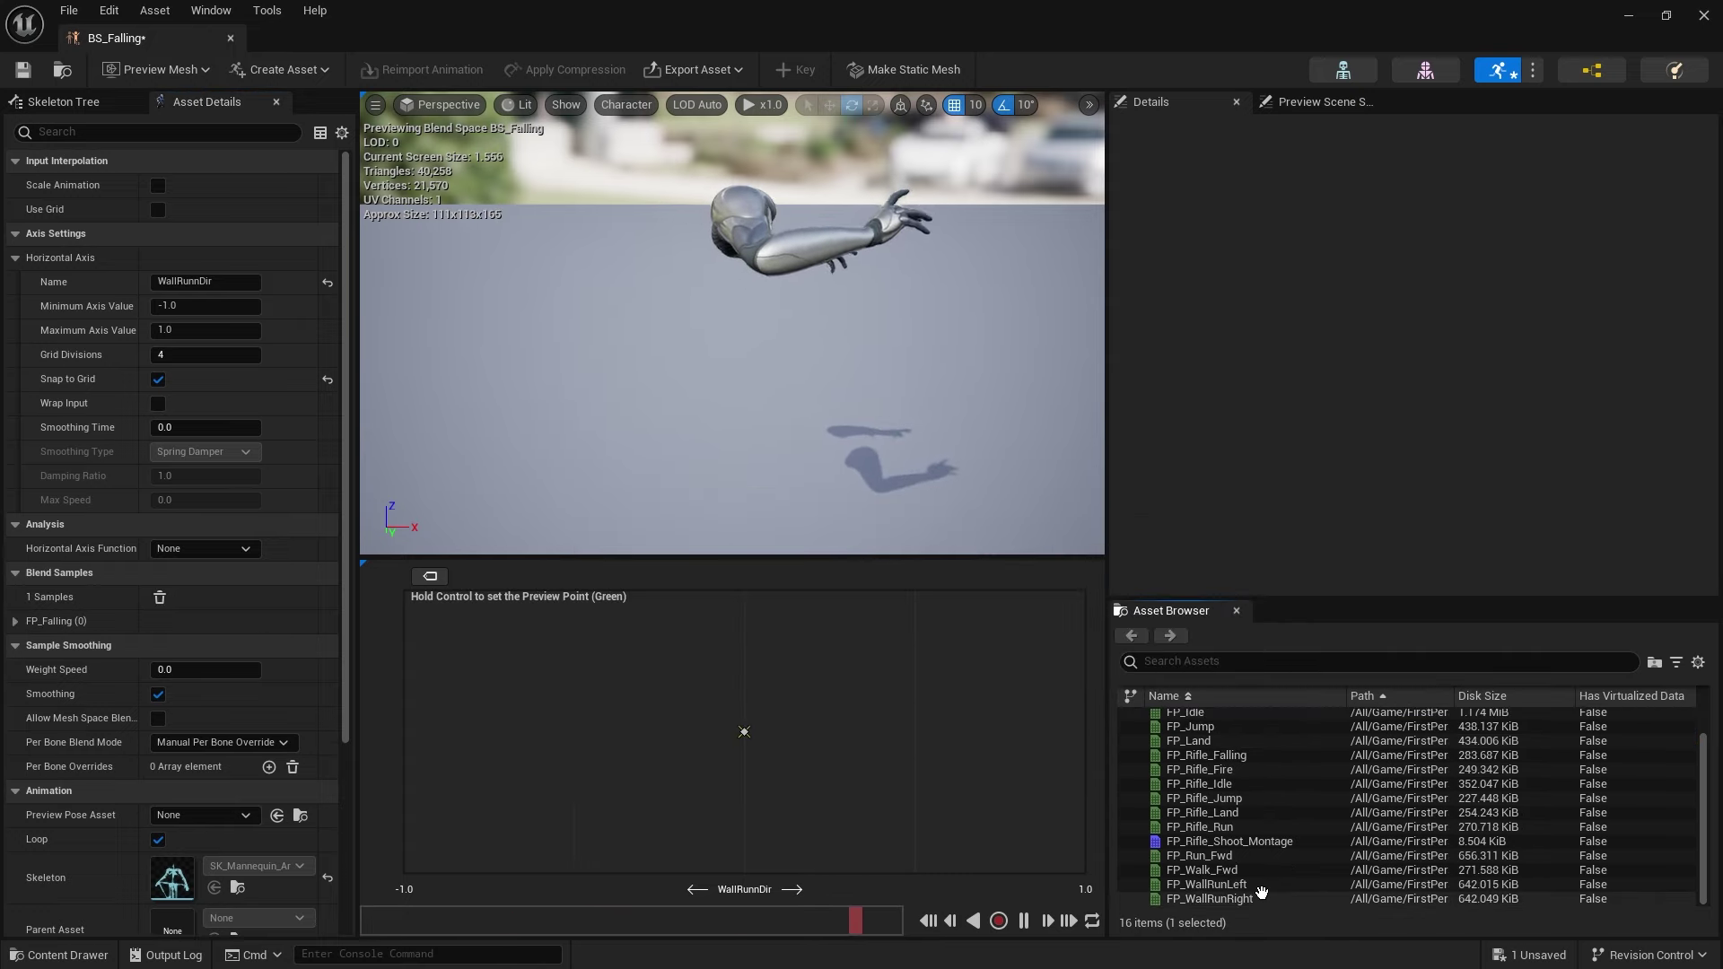
pyautogui.moveTo(1261, 889); pyautogui.dragTo(440, 735)
pyautogui.click(1207, 898)
pyautogui.moveTo(1207, 898); pyautogui.dragTo(1085, 732)
pyautogui.press('ctrl')
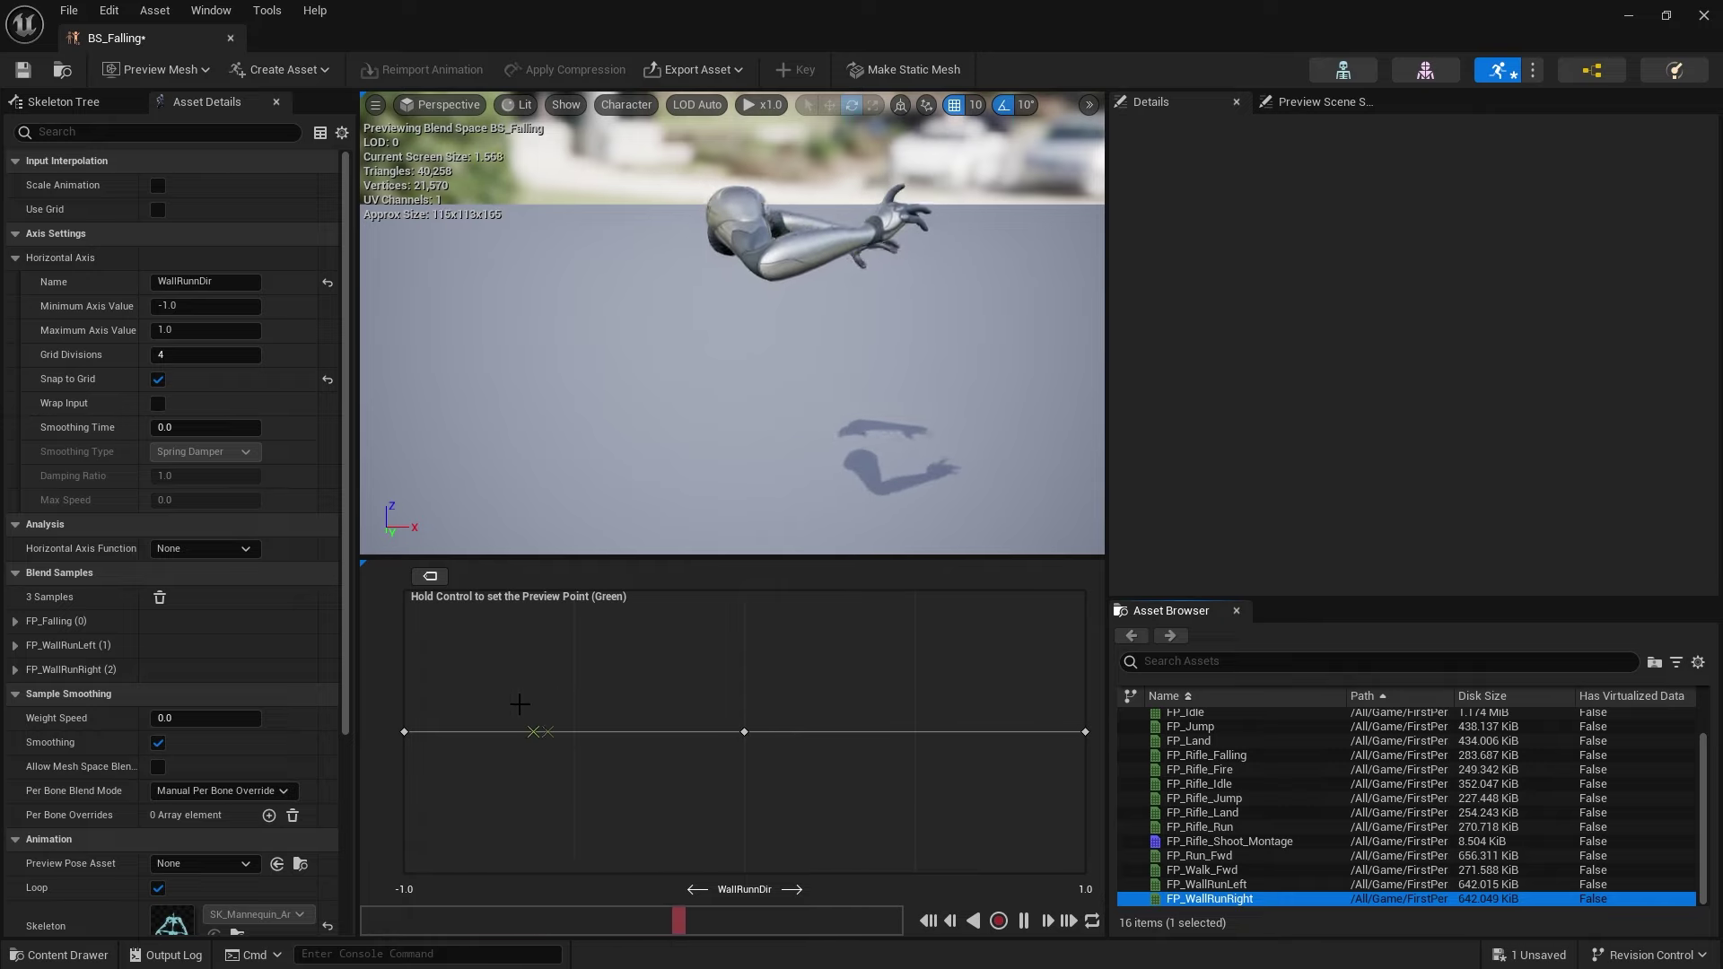
pyautogui.press('ctrl')
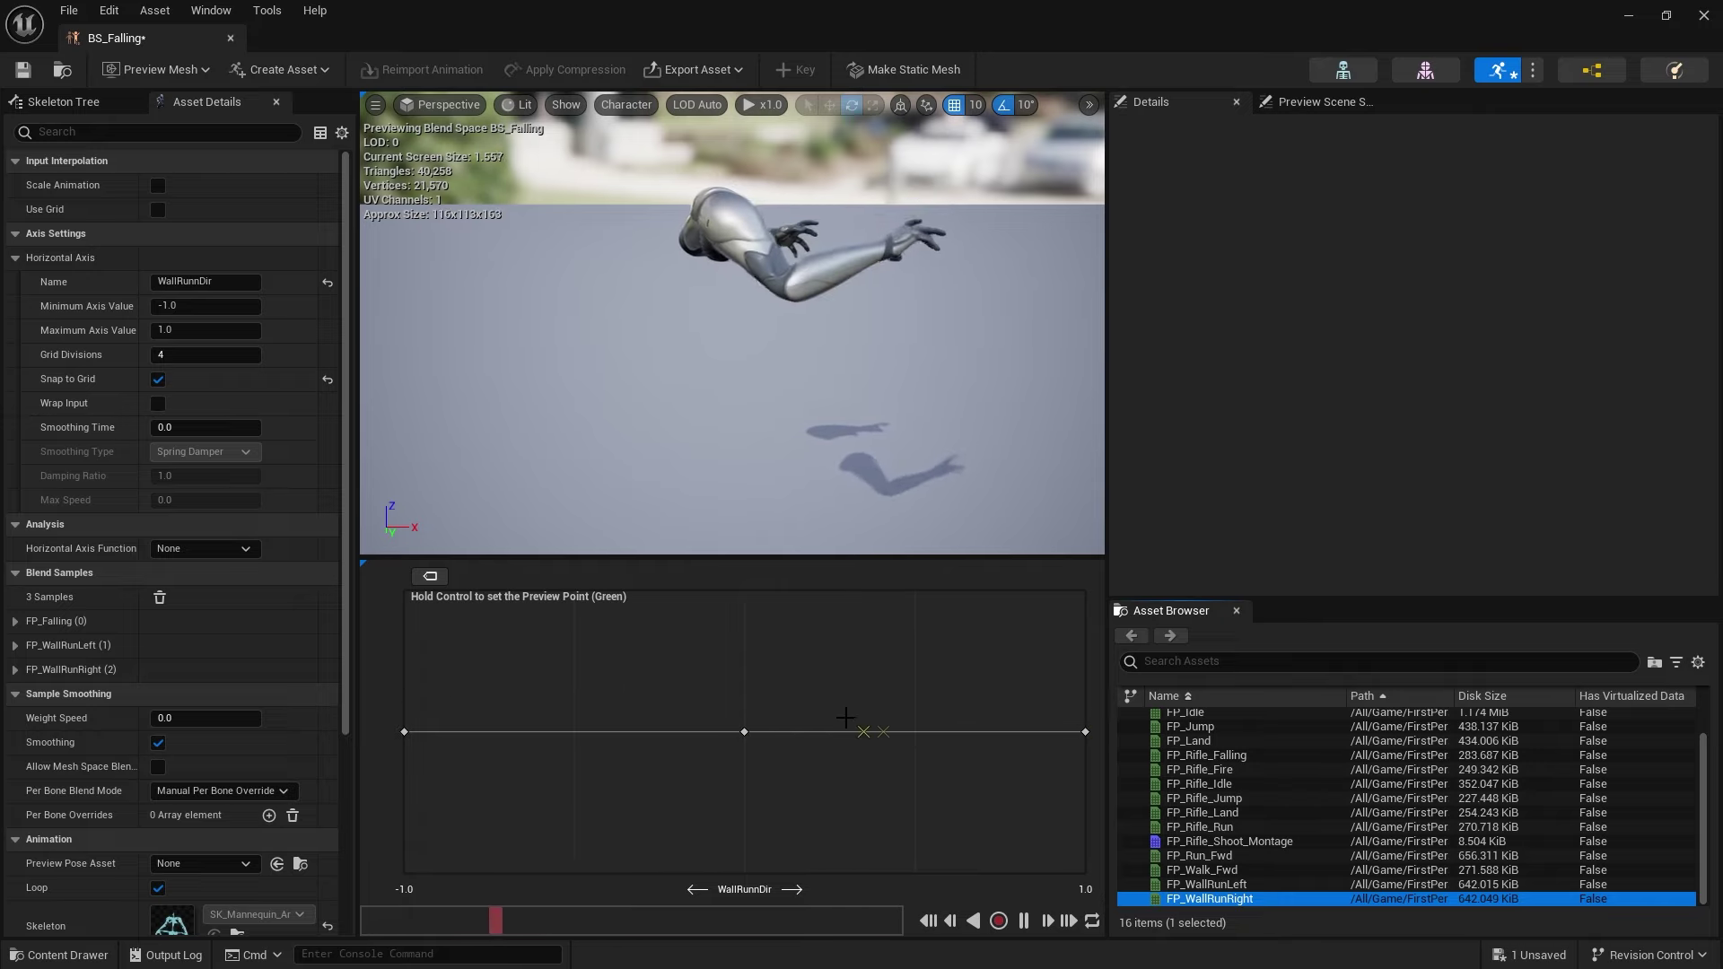
# - Preview the blend between falling and both wall-run poses along the WallRunnDir axis, and save BS_Falling
pyautogui.press('ctrl')
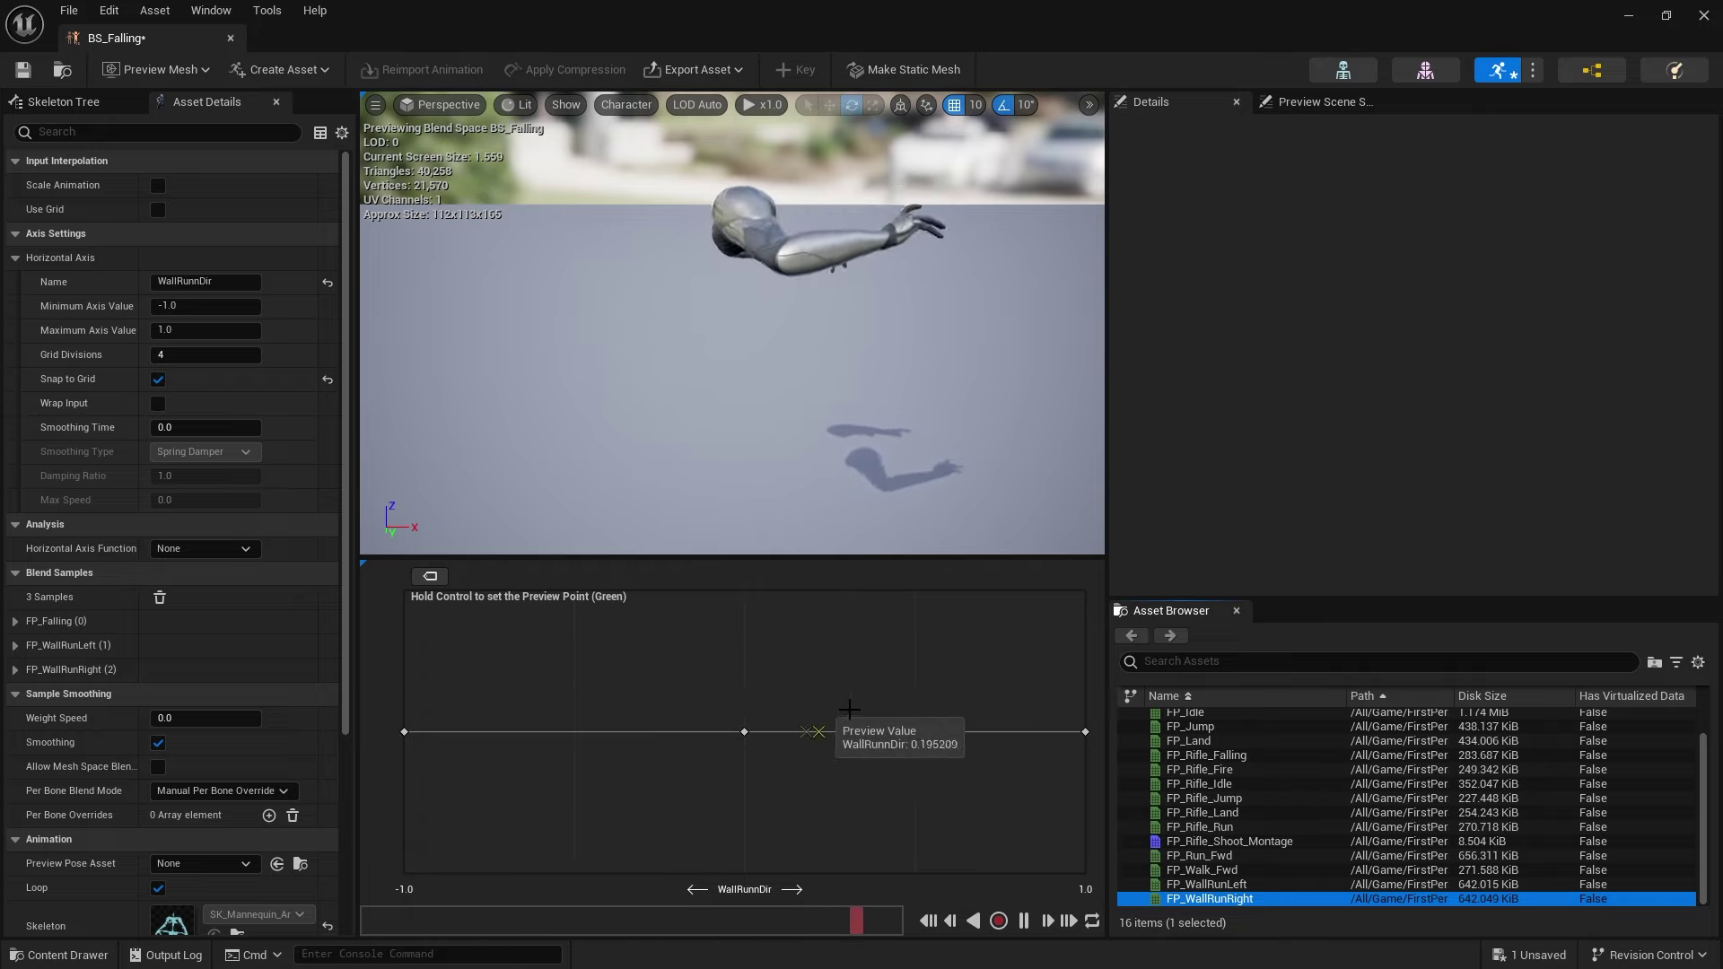
pyautogui.press('ctrl')
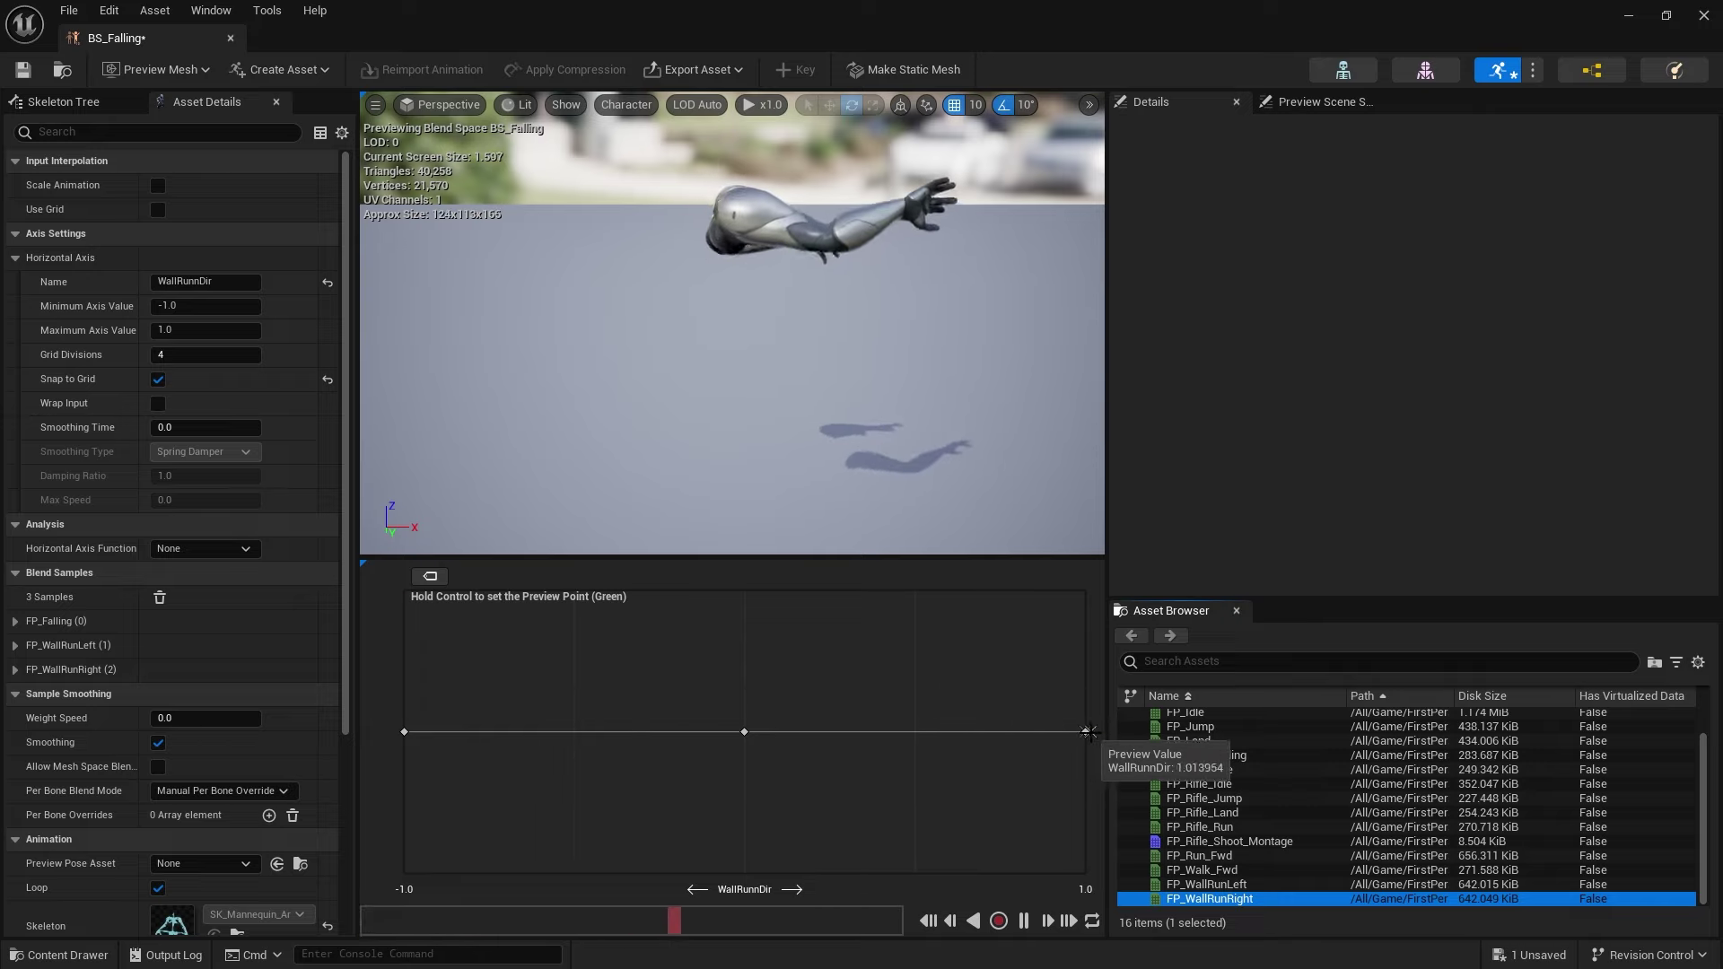
pyautogui.press('ctrl')
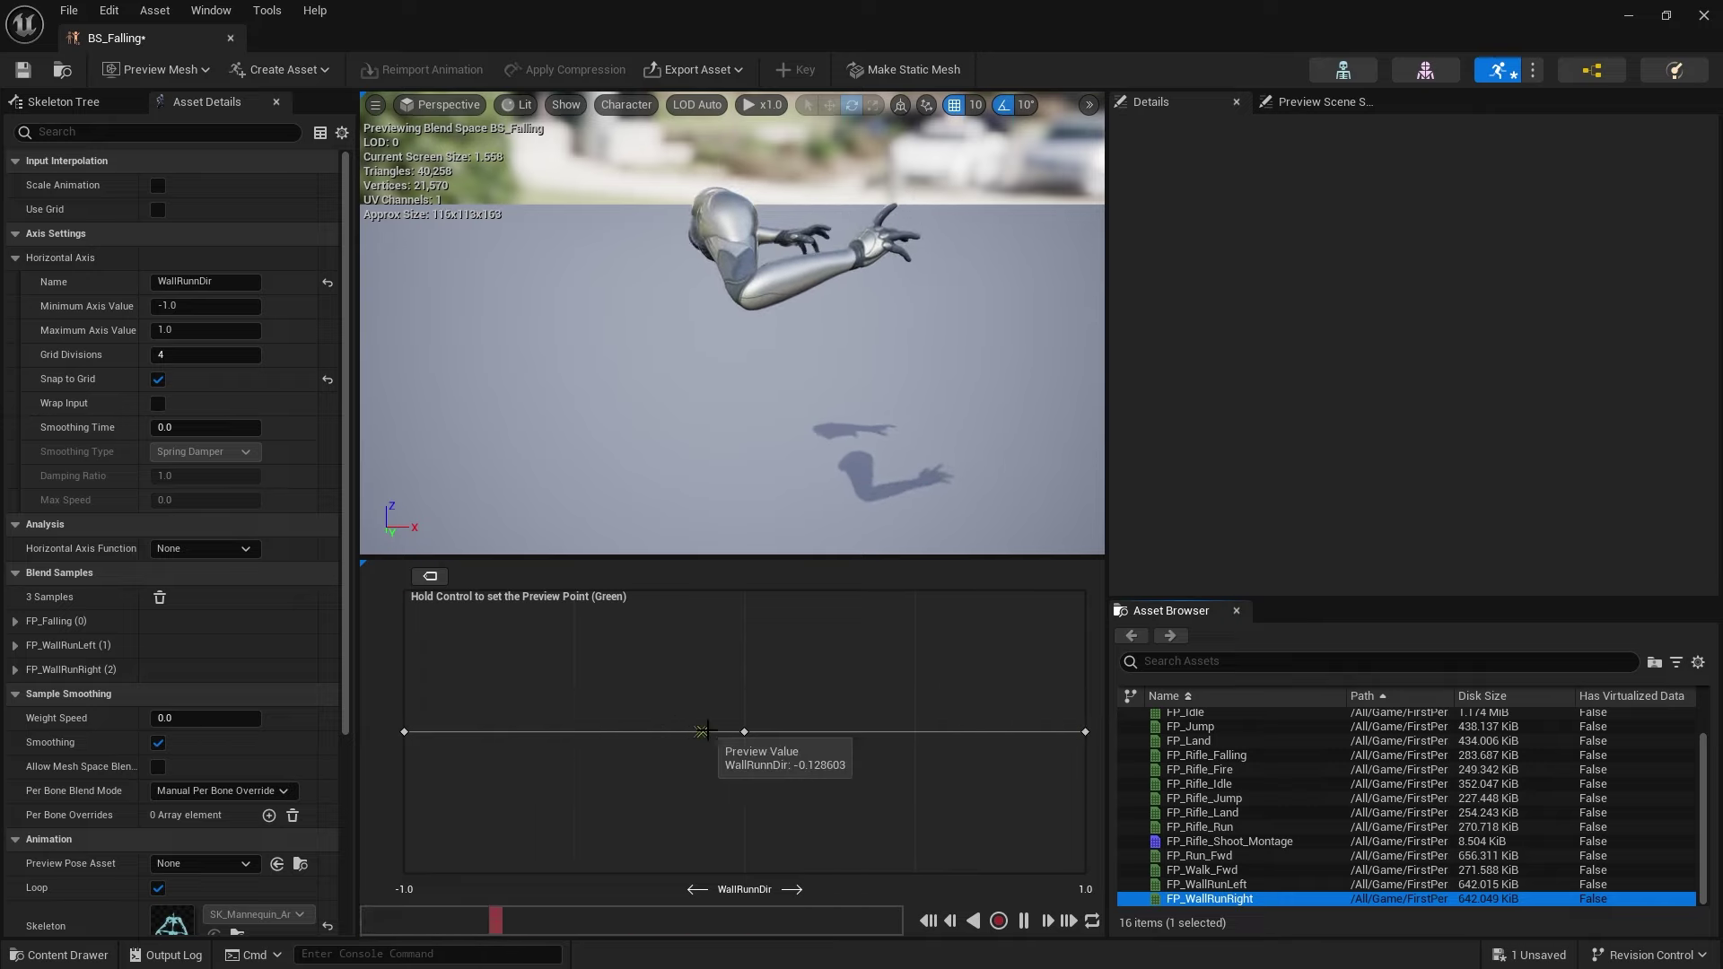
pyautogui.hotkey('ctrl', 's')
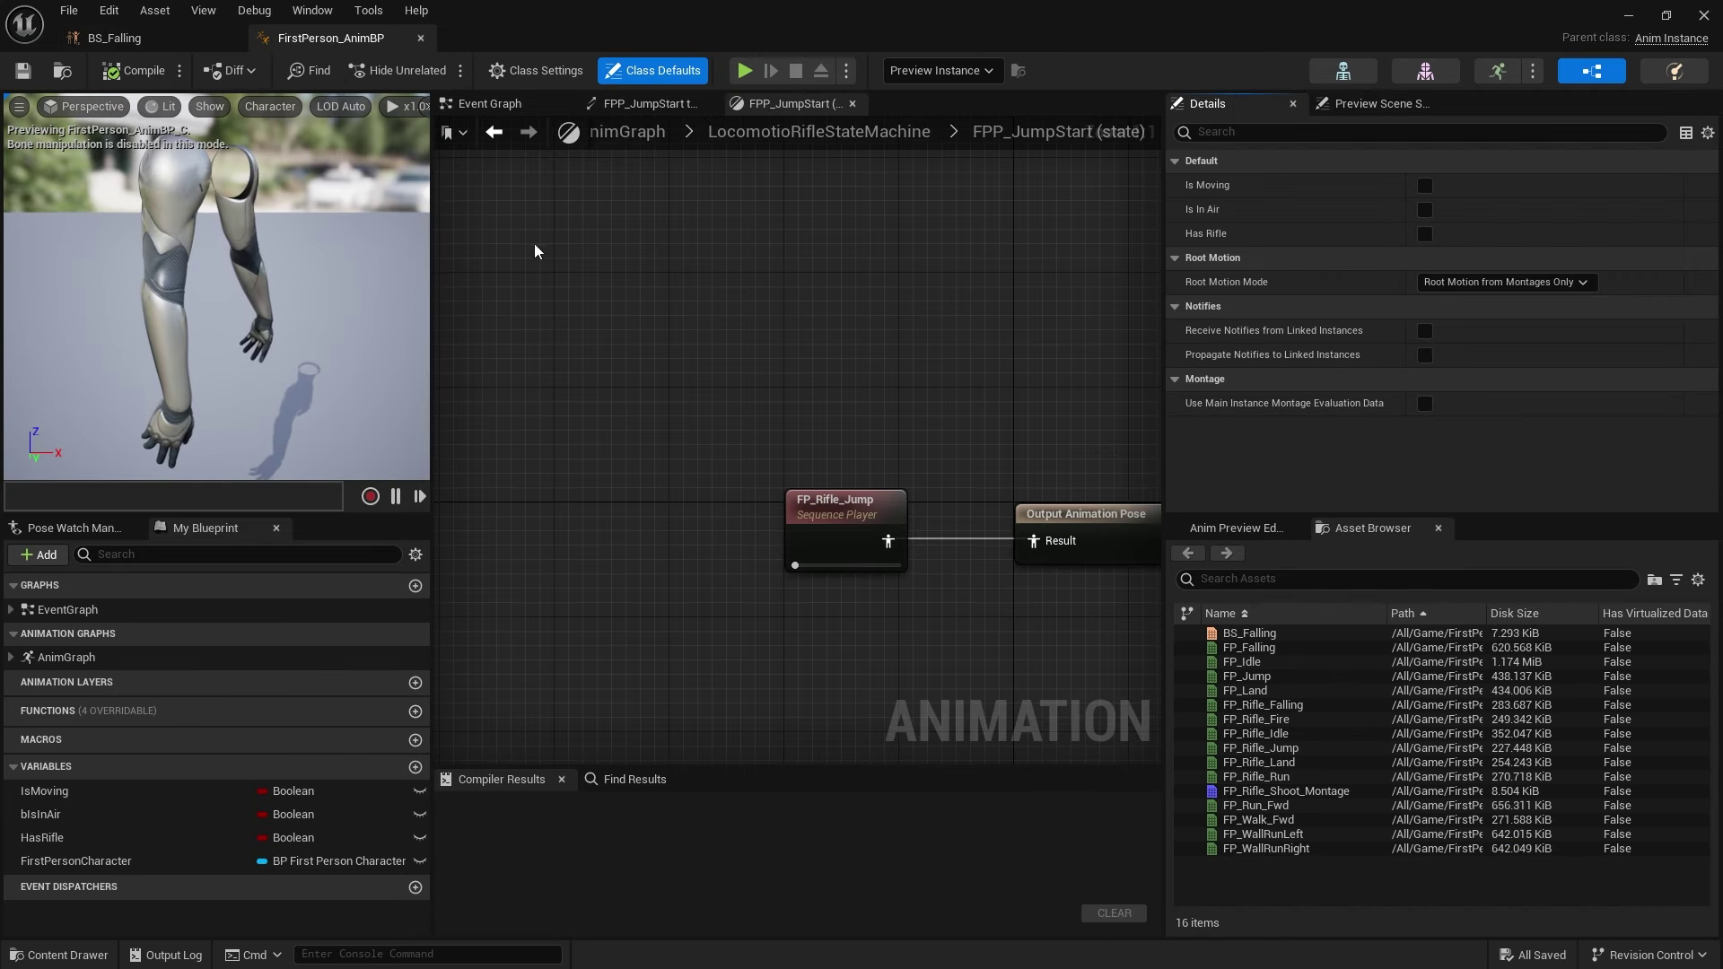
# - In the FPP_JumpLoop state of LocomotioRifleStateMachine, feed the output pose from a BS_Falling player instead of FP_Rifle_Falling, and compile
pyautogui.moveTo(914, 627); pyautogui.dragTo(756, 567, button='right')
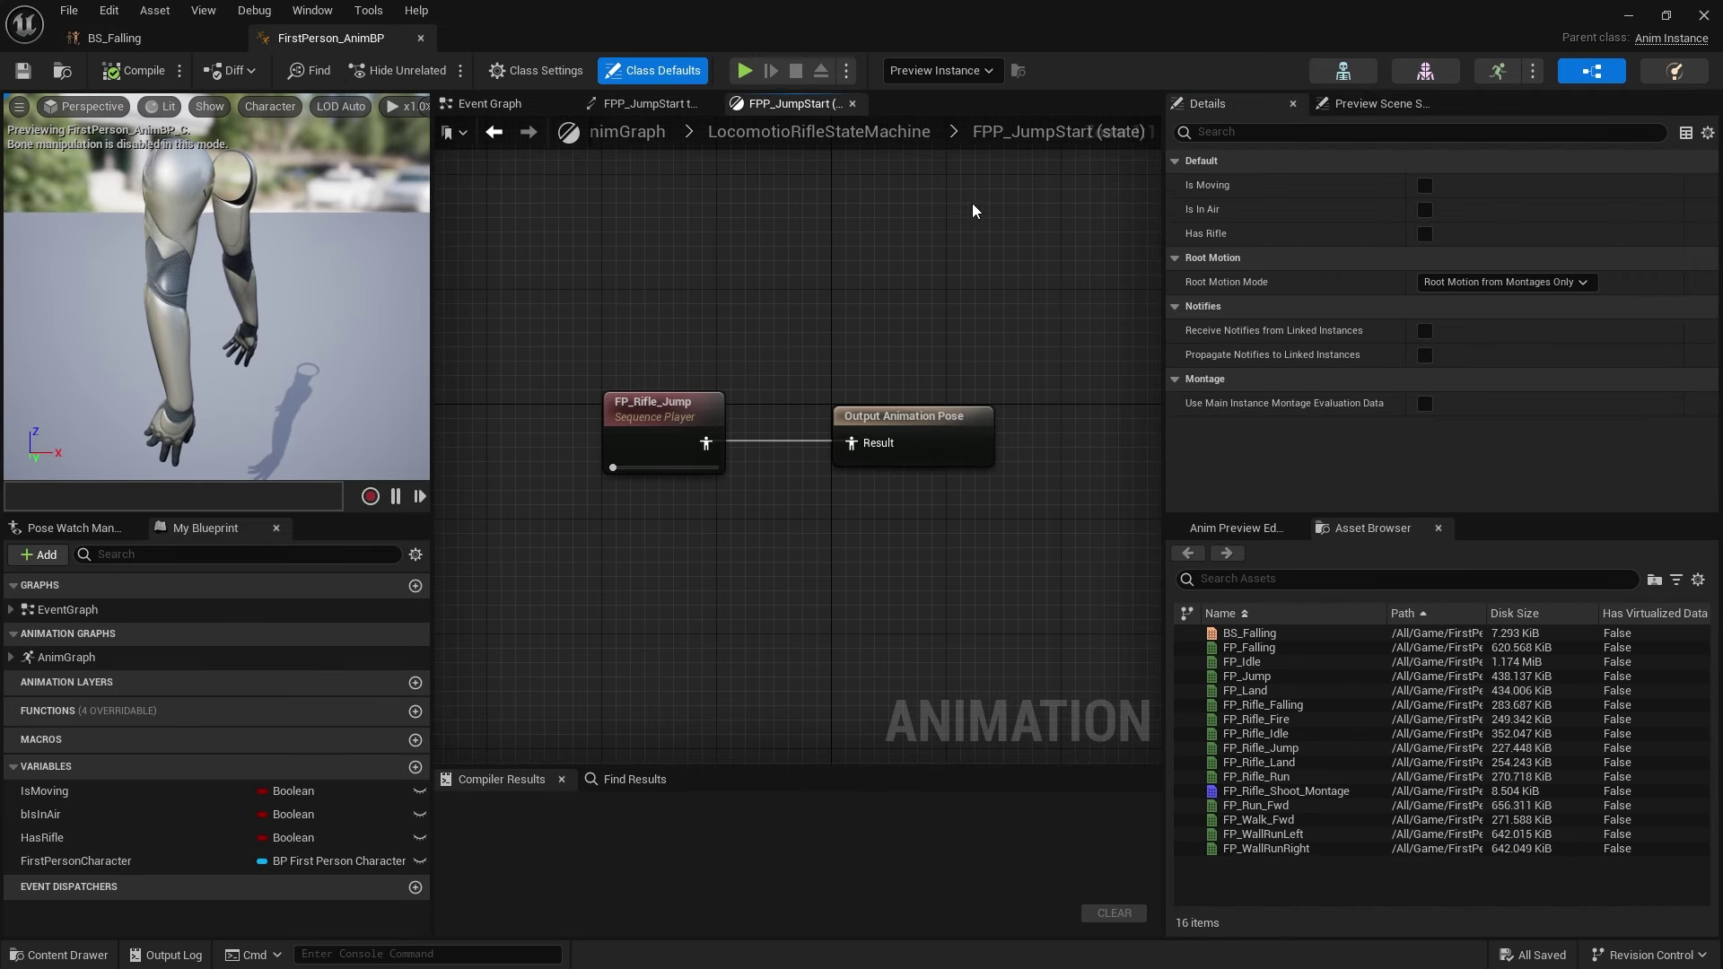
pyautogui.click(772, 132)
pyautogui.moveTo(896, 566); pyautogui.dragTo(611, 451, button='right')
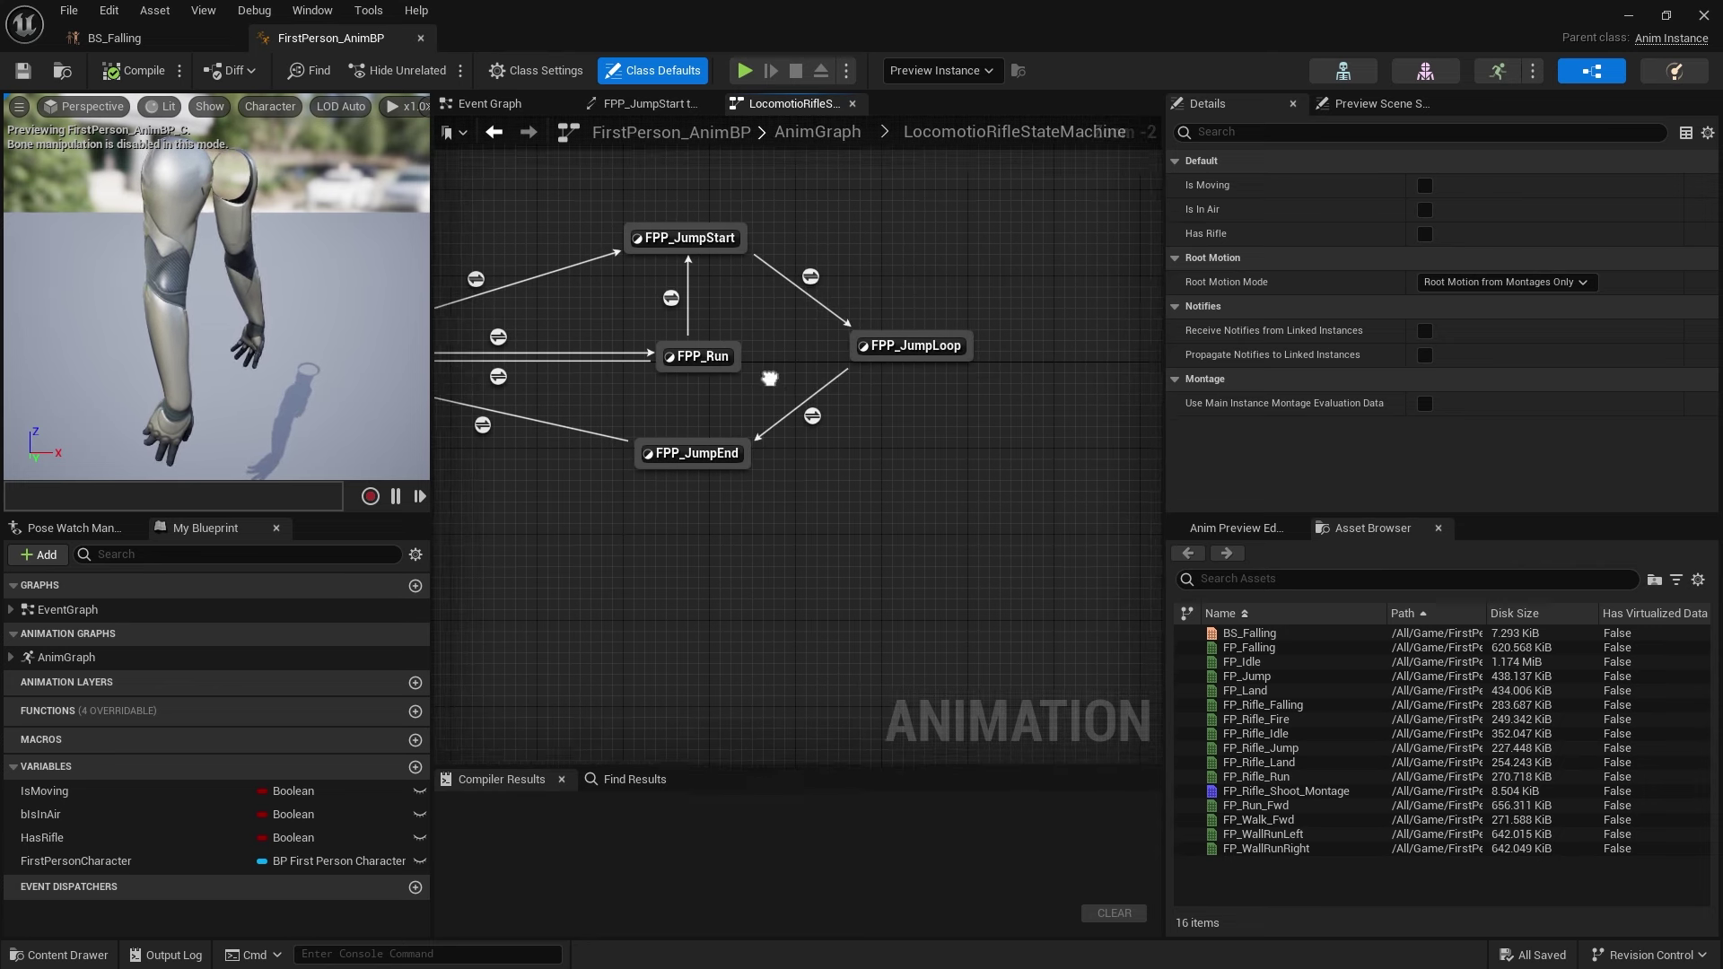
pyautogui.doubleClick(954, 341)
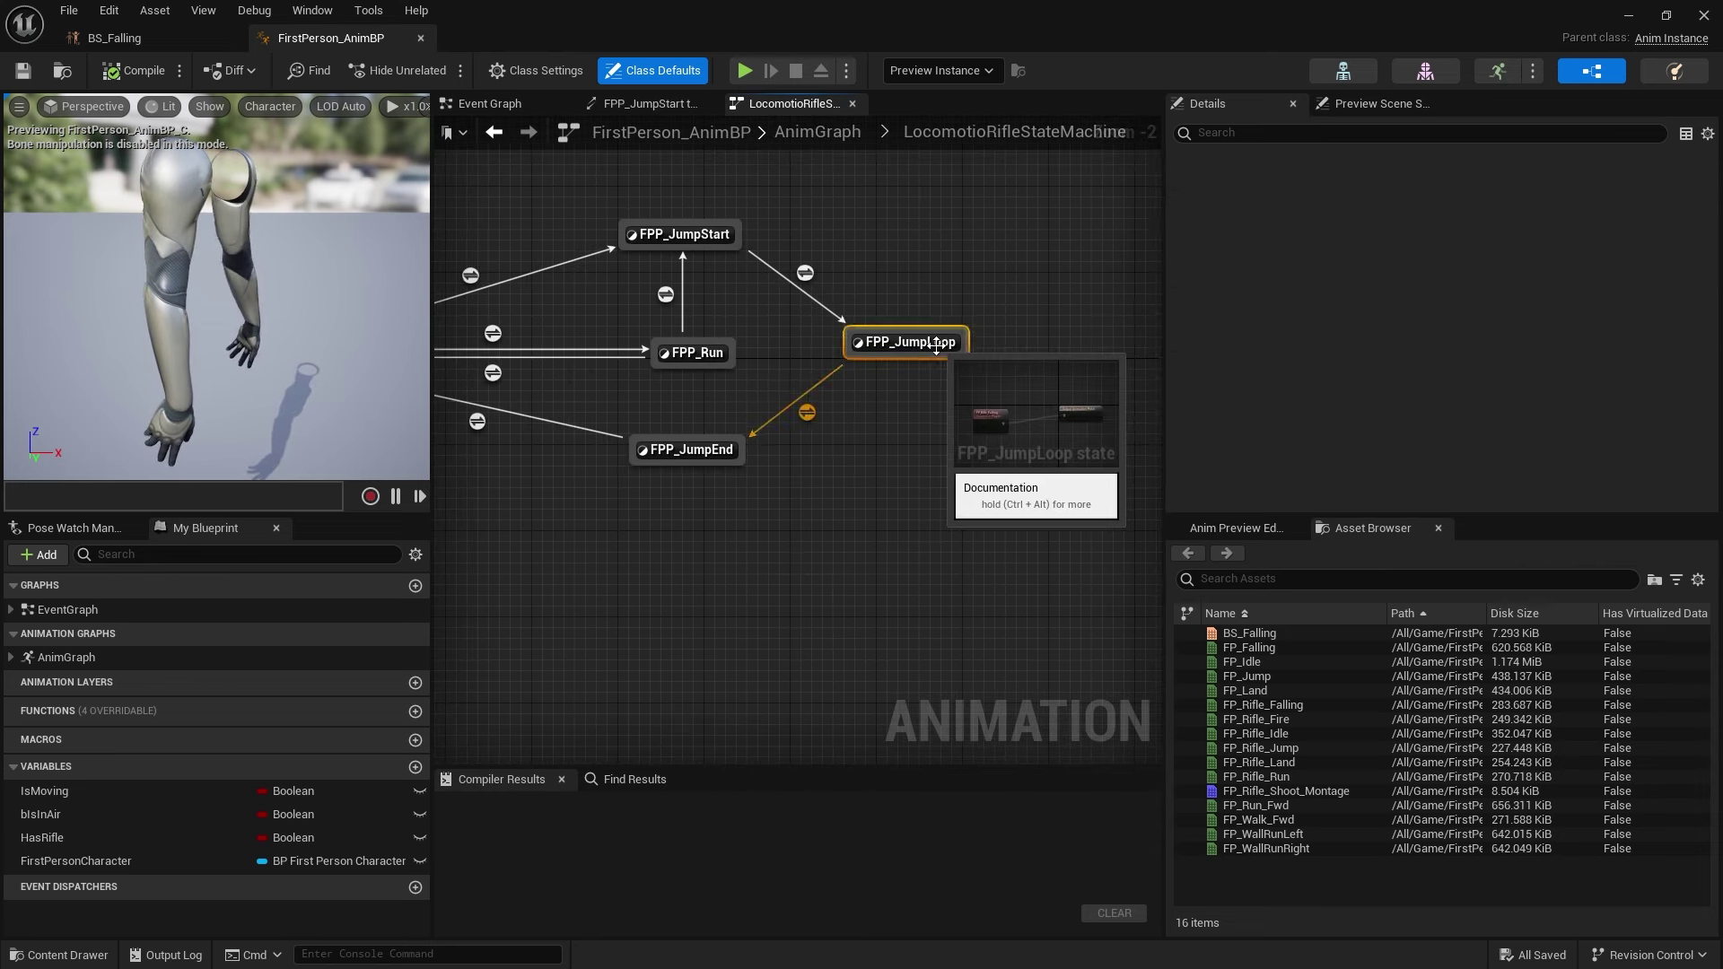
pyautogui.click(687, 409)
pyautogui.moveTo(1252, 633); pyautogui.dragTo(671, 494)
pyautogui.moveTo(824, 544); pyautogui.dragTo(998, 476)
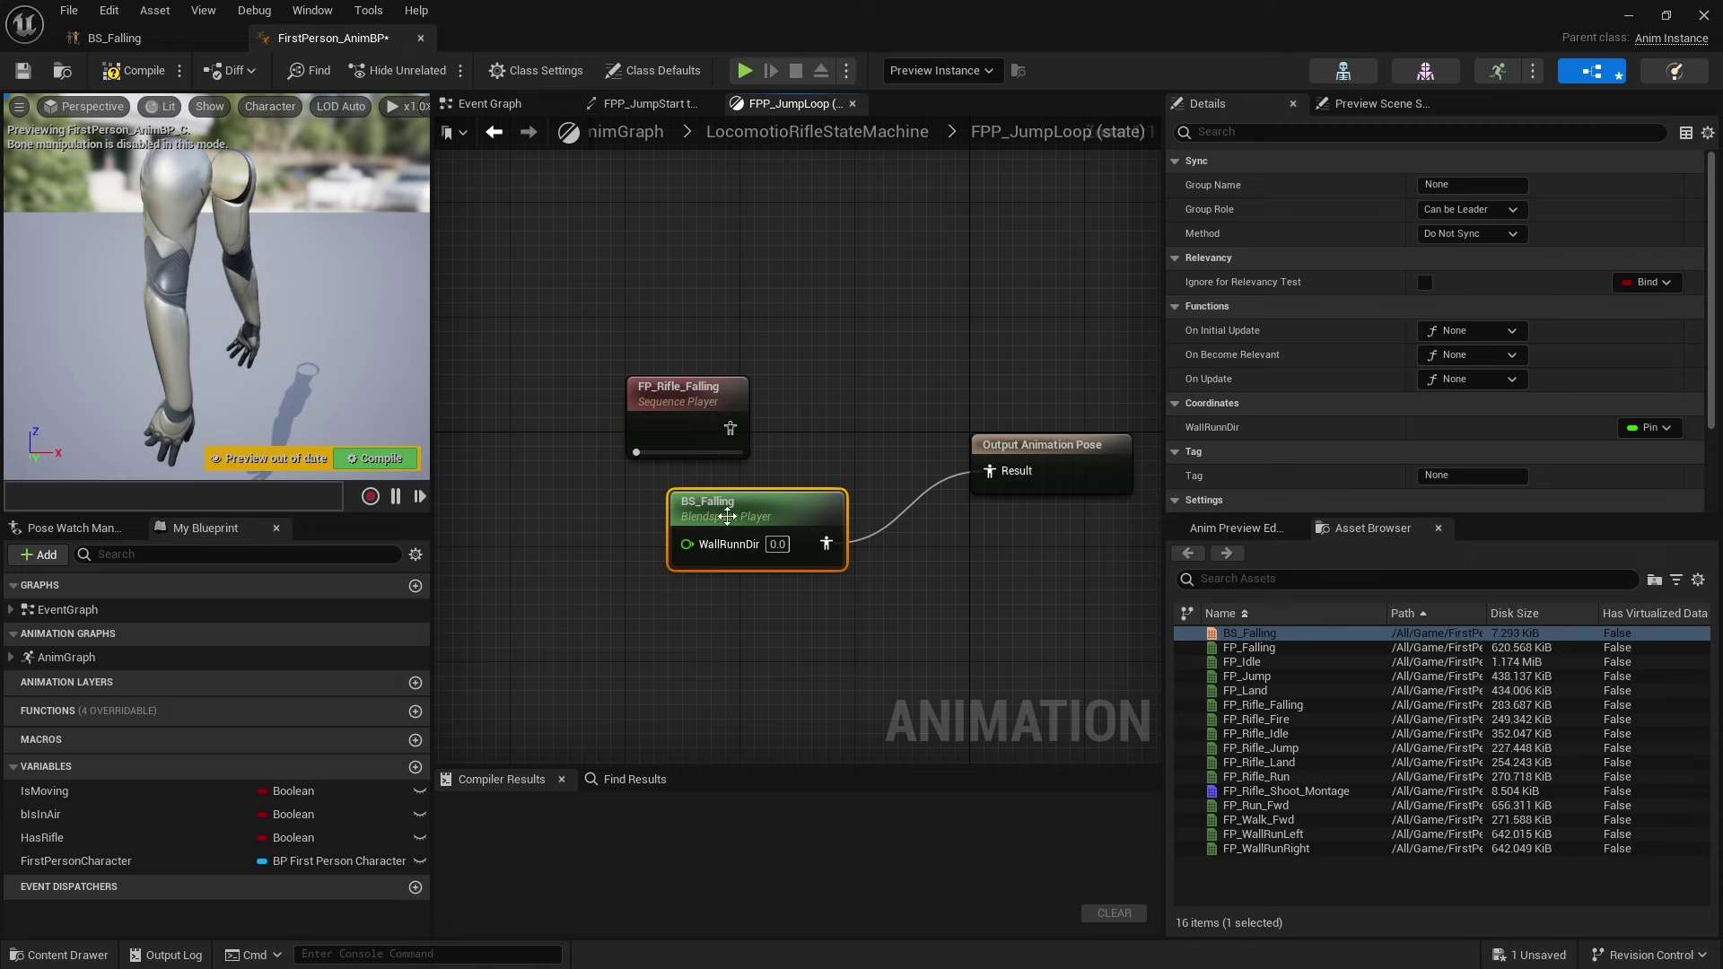
pyautogui.click(133, 70)
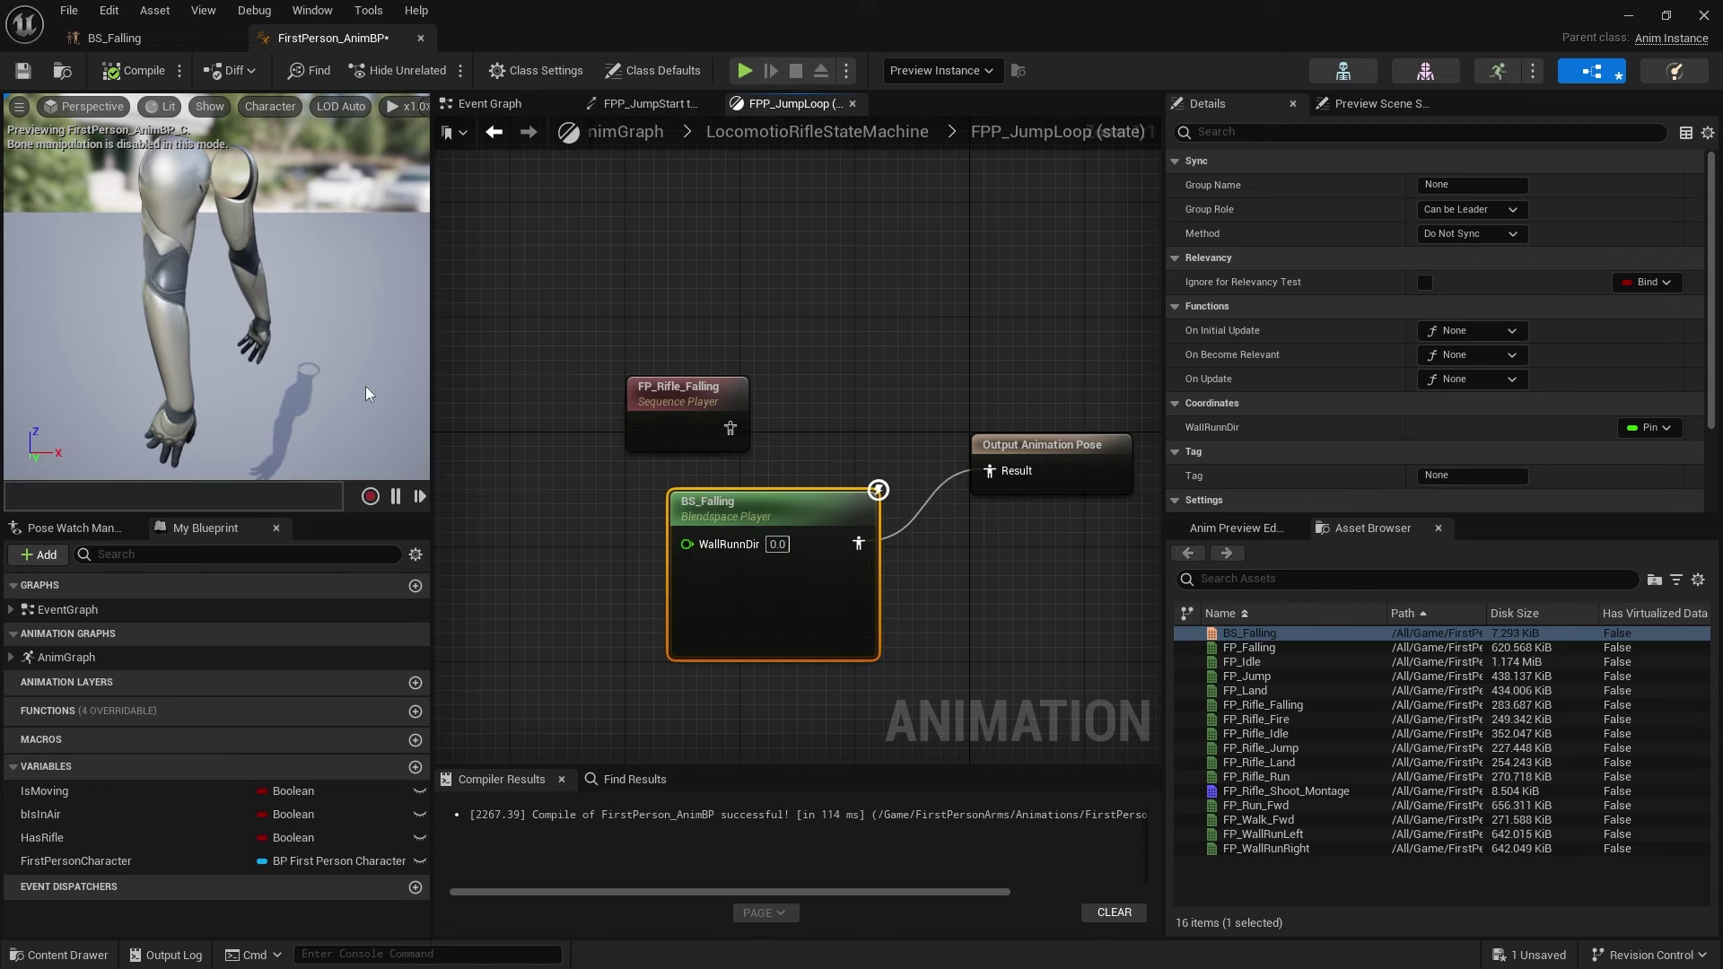
# - Promote the BS_Falling player's WallRunnDir input to a float variable named WallRunnDir and compile the animation blueprint
pyautogui.moveTo(587, 587); pyautogui.dragTo(675, 478, button='right')
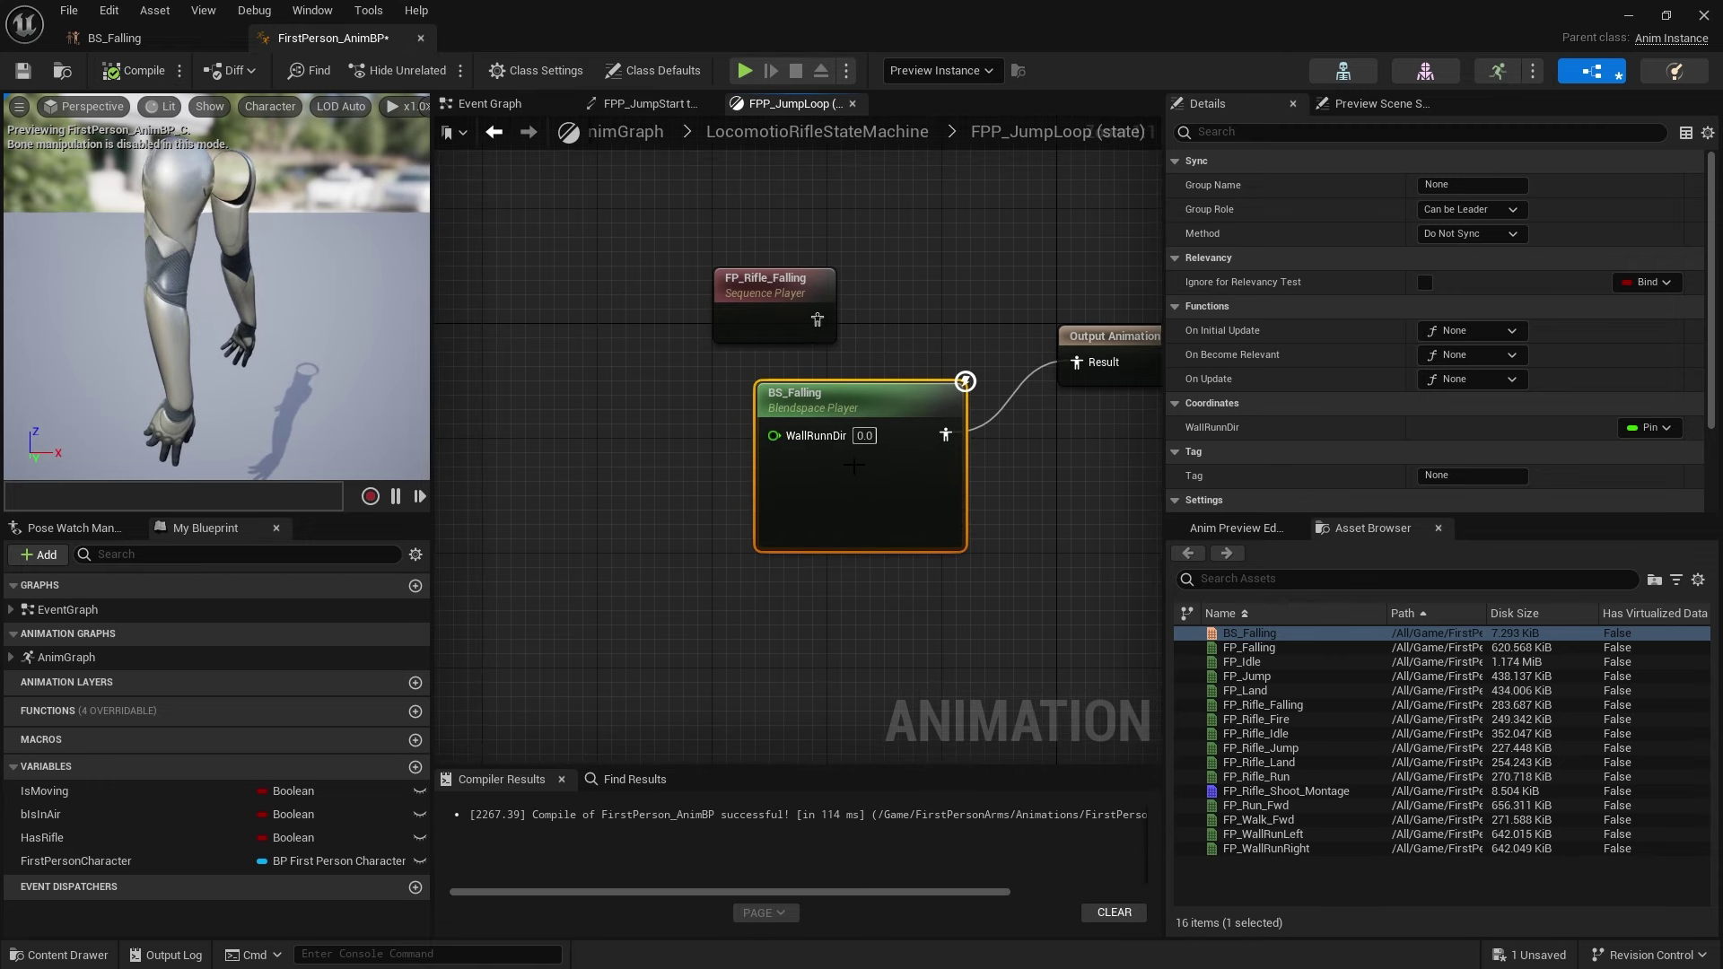
pyautogui.moveTo(829, 474); pyautogui.dragTo(872, 488)
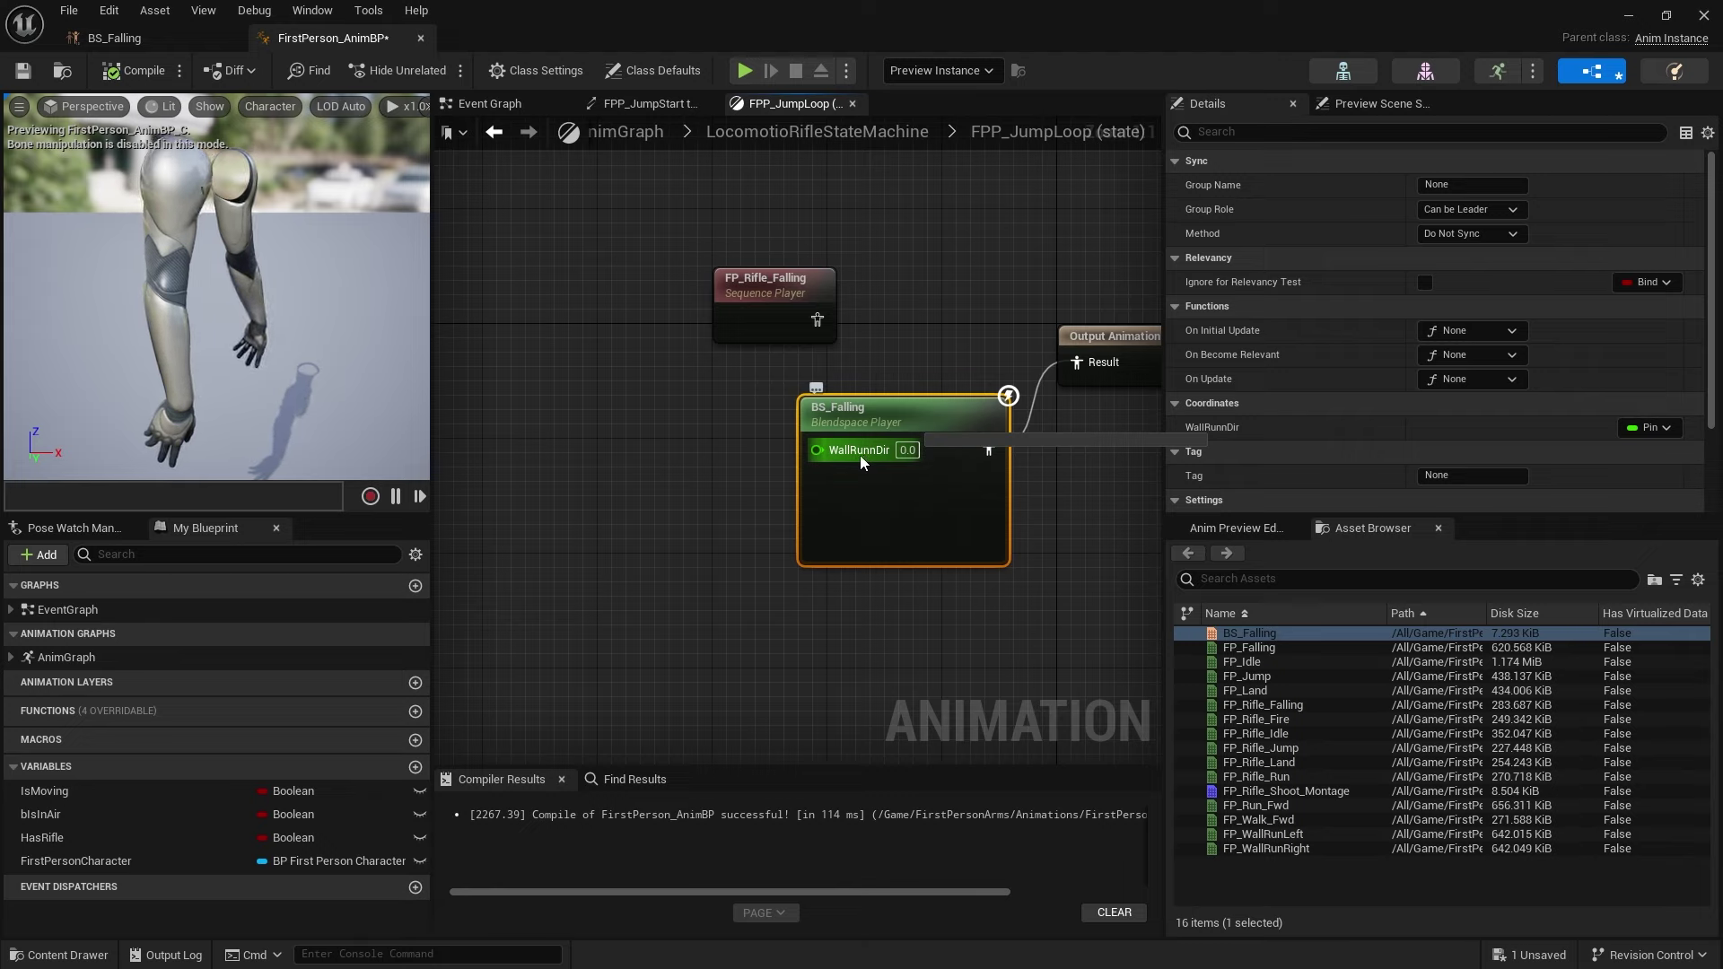
pyautogui.moveTo(853, 450); pyautogui.dragTo(666, 533)
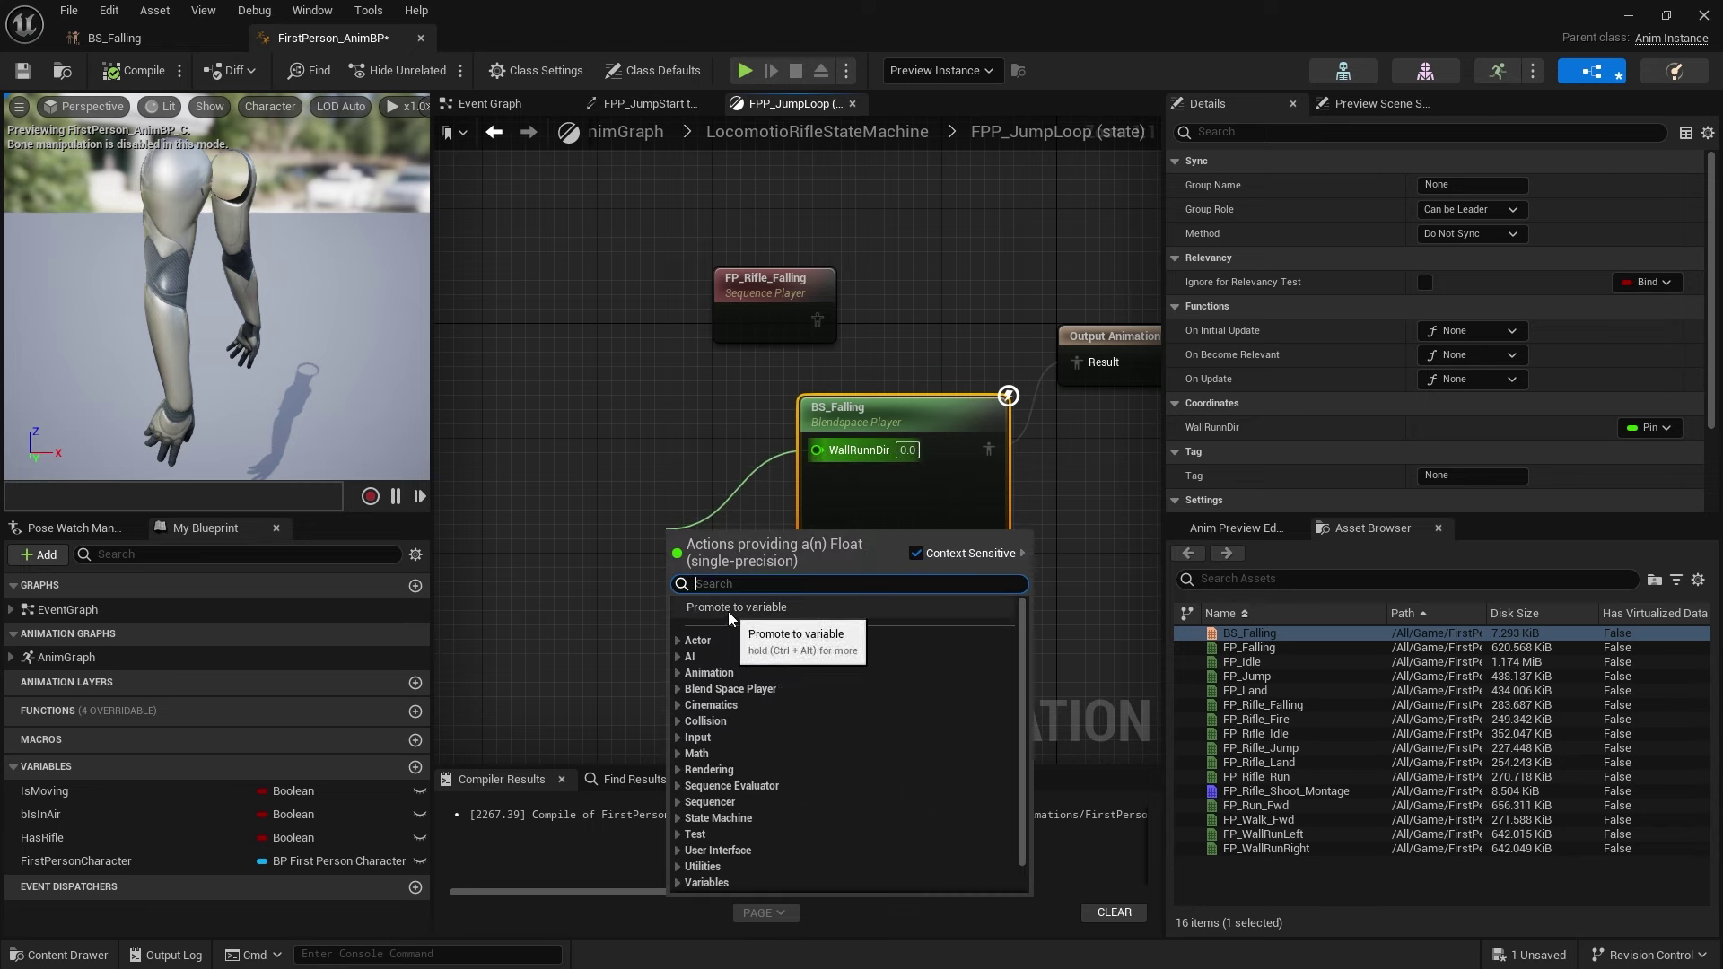
pyautogui.click(728, 609)
pyautogui.press('Return')
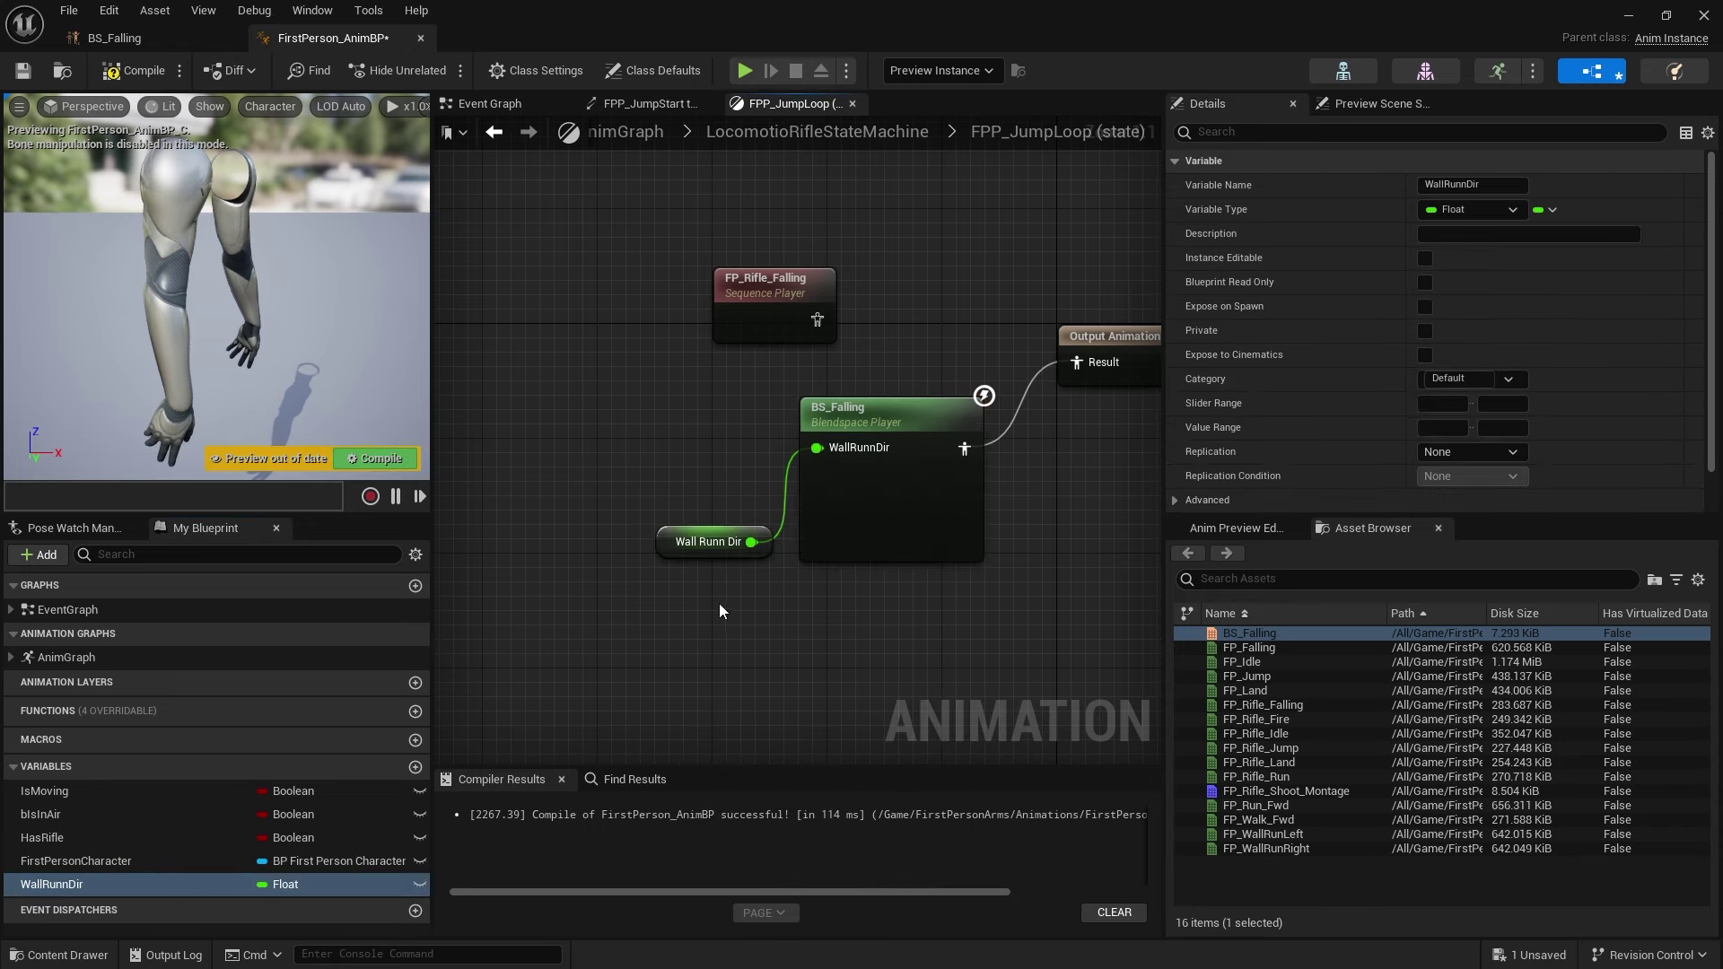
pyautogui.click(122, 72)
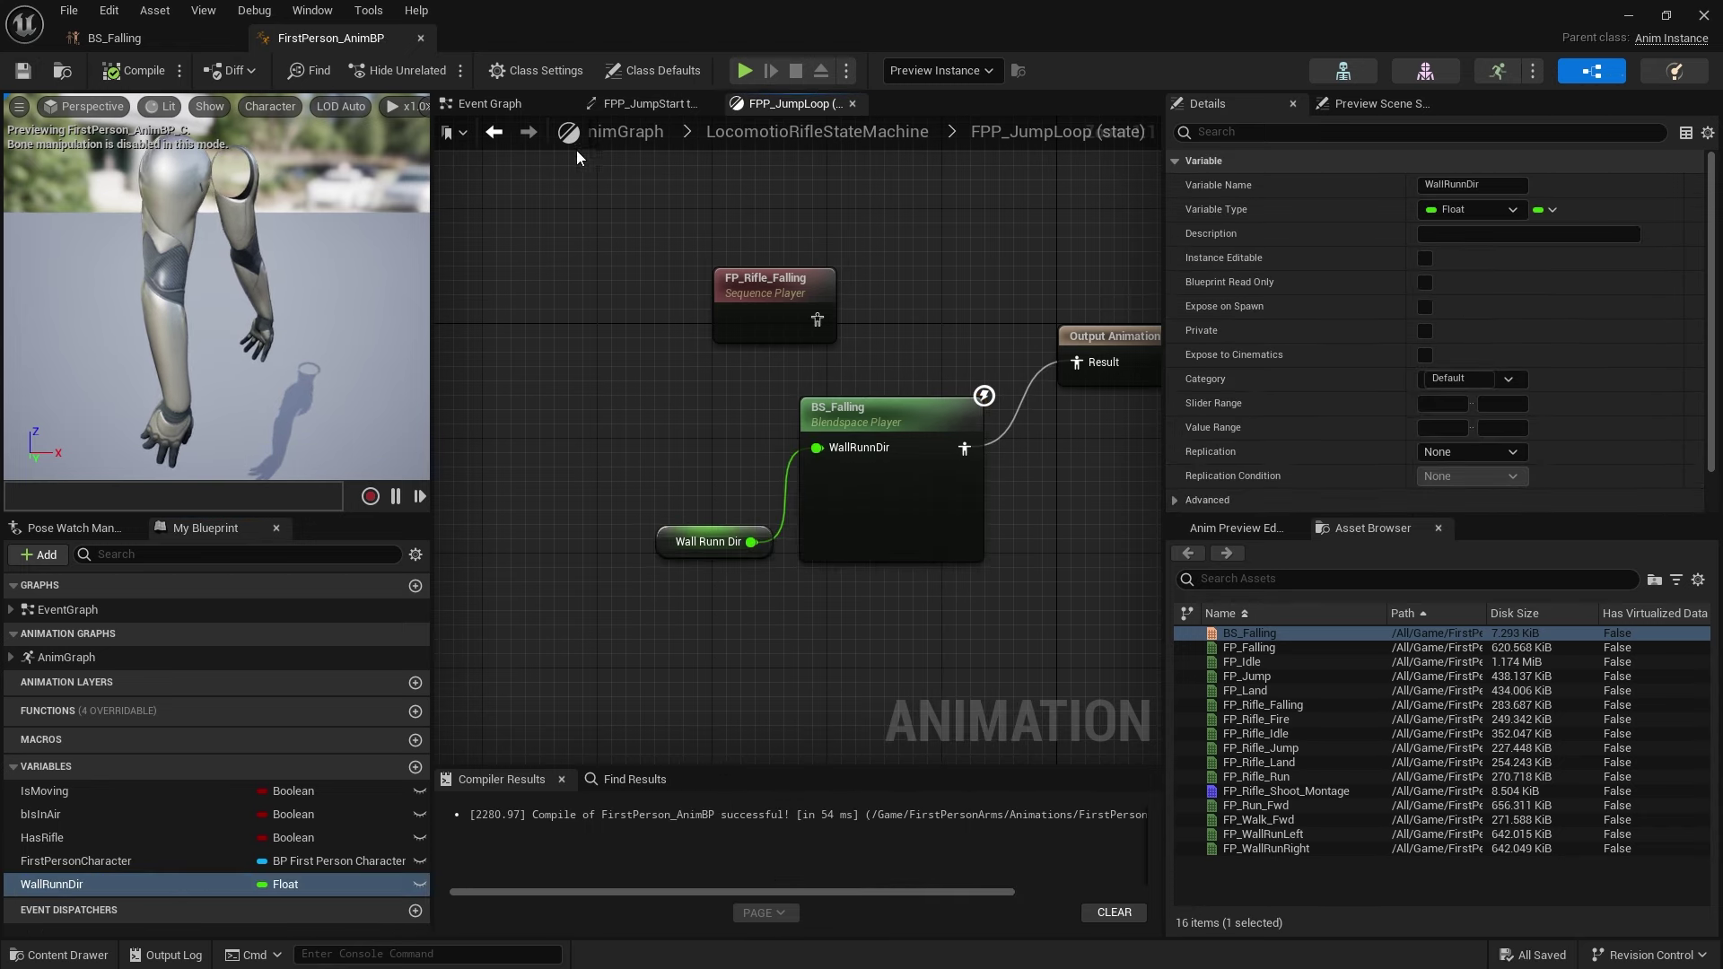
# - Open the Event Graph and examine the update animation logic from the pawn owner check to the Has Rifle setter
pyautogui.click(490, 105)
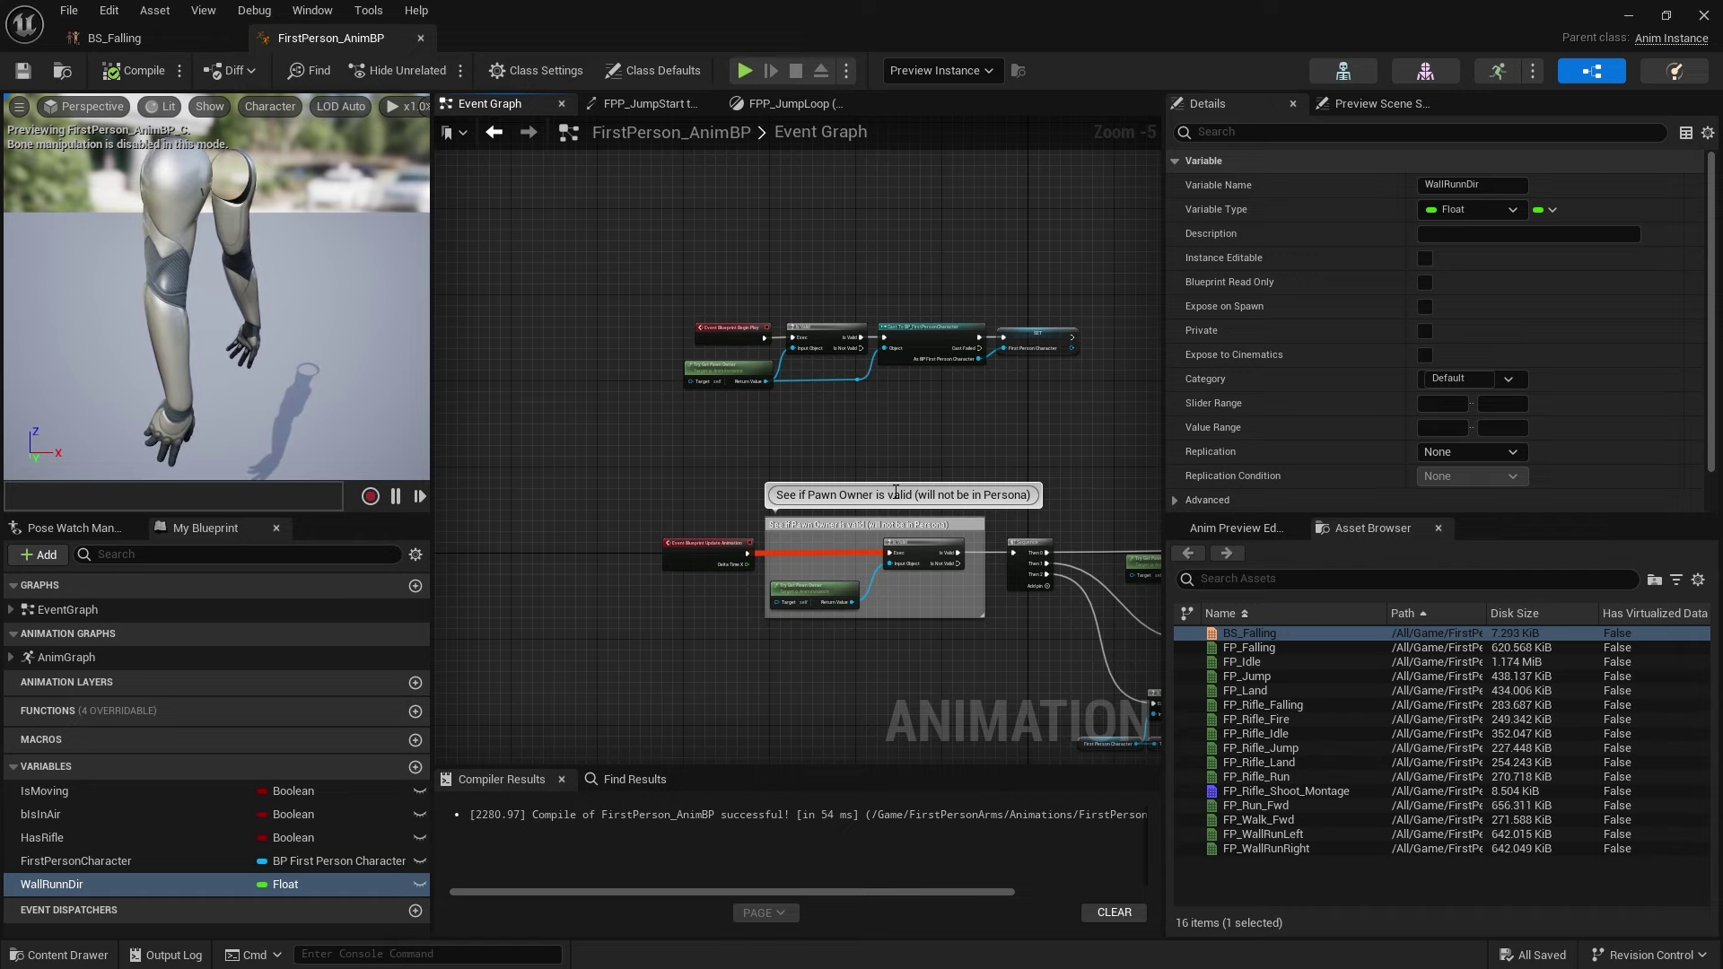
pyautogui.moveTo(970, 569); pyautogui.dragTo(1144, 513, button='right')
pyautogui.scroll(3, 884, 413)
pyautogui.moveTo(669, 345); pyautogui.dragTo(896, 357, button='right')
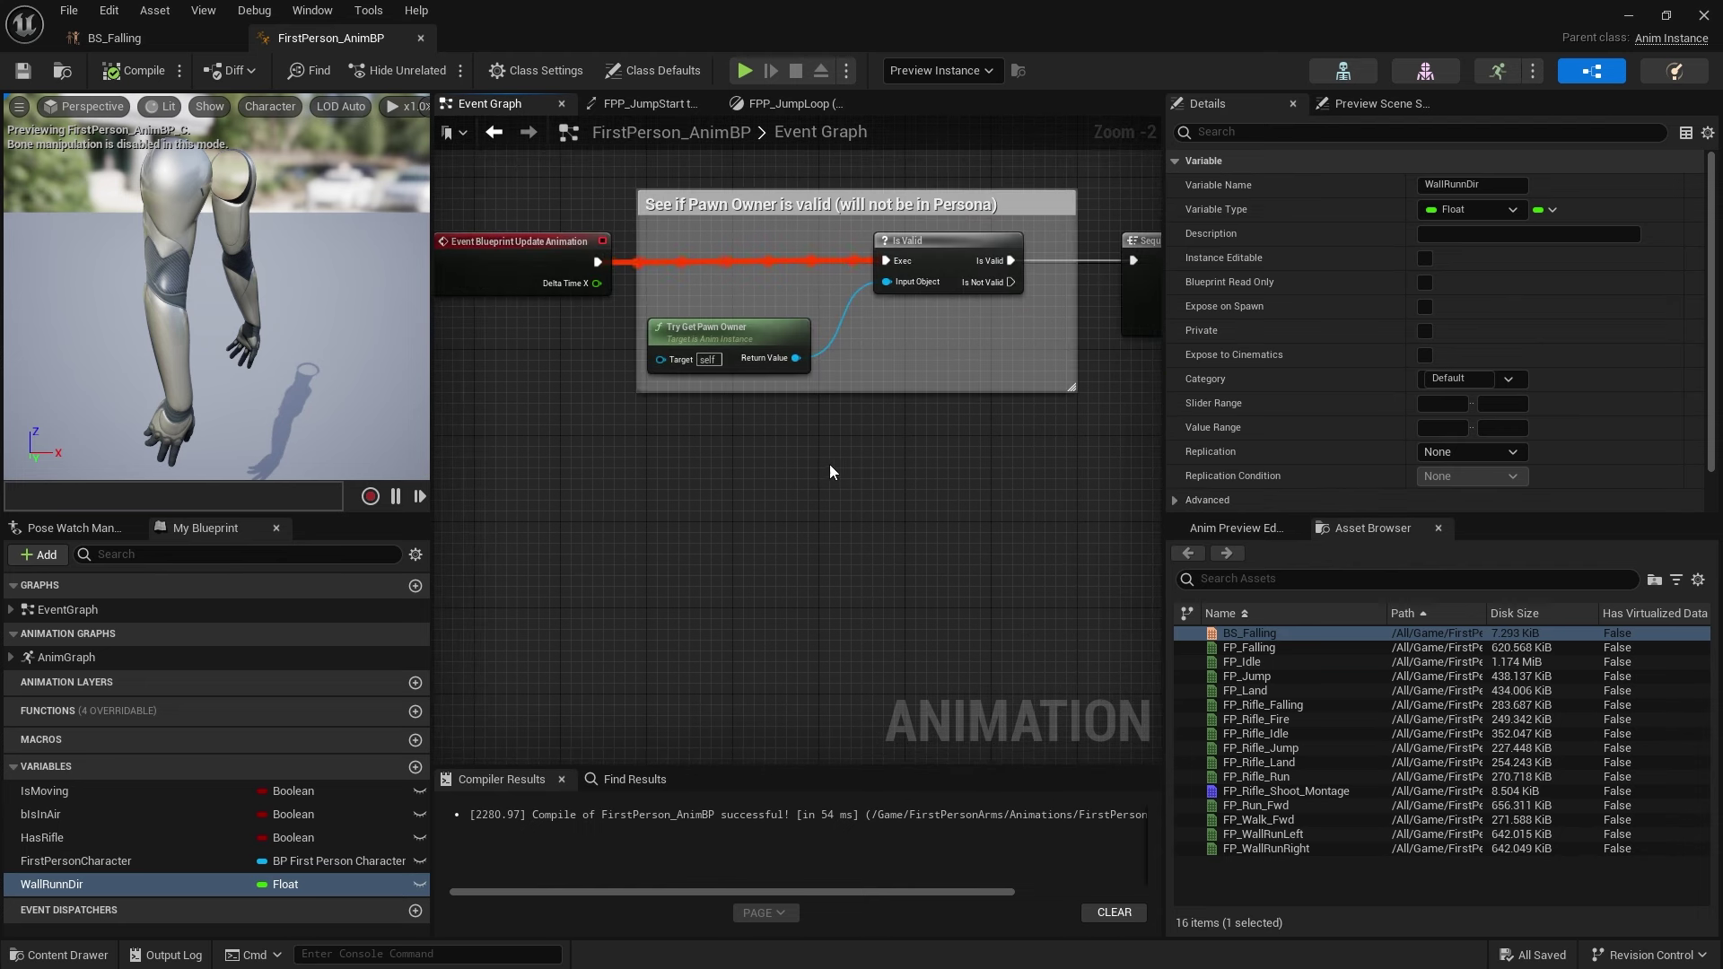
pyautogui.moveTo(817, 462); pyautogui.dragTo(351, 364, button='right')
pyautogui.moveTo(949, 456); pyautogui.dragTo(689, 372, button='right')
pyautogui.moveTo(877, 466); pyautogui.dragTo(1052, 626, button='right')
pyautogui.moveTo(812, 498); pyautogui.dragTo(795, 481, button='right')
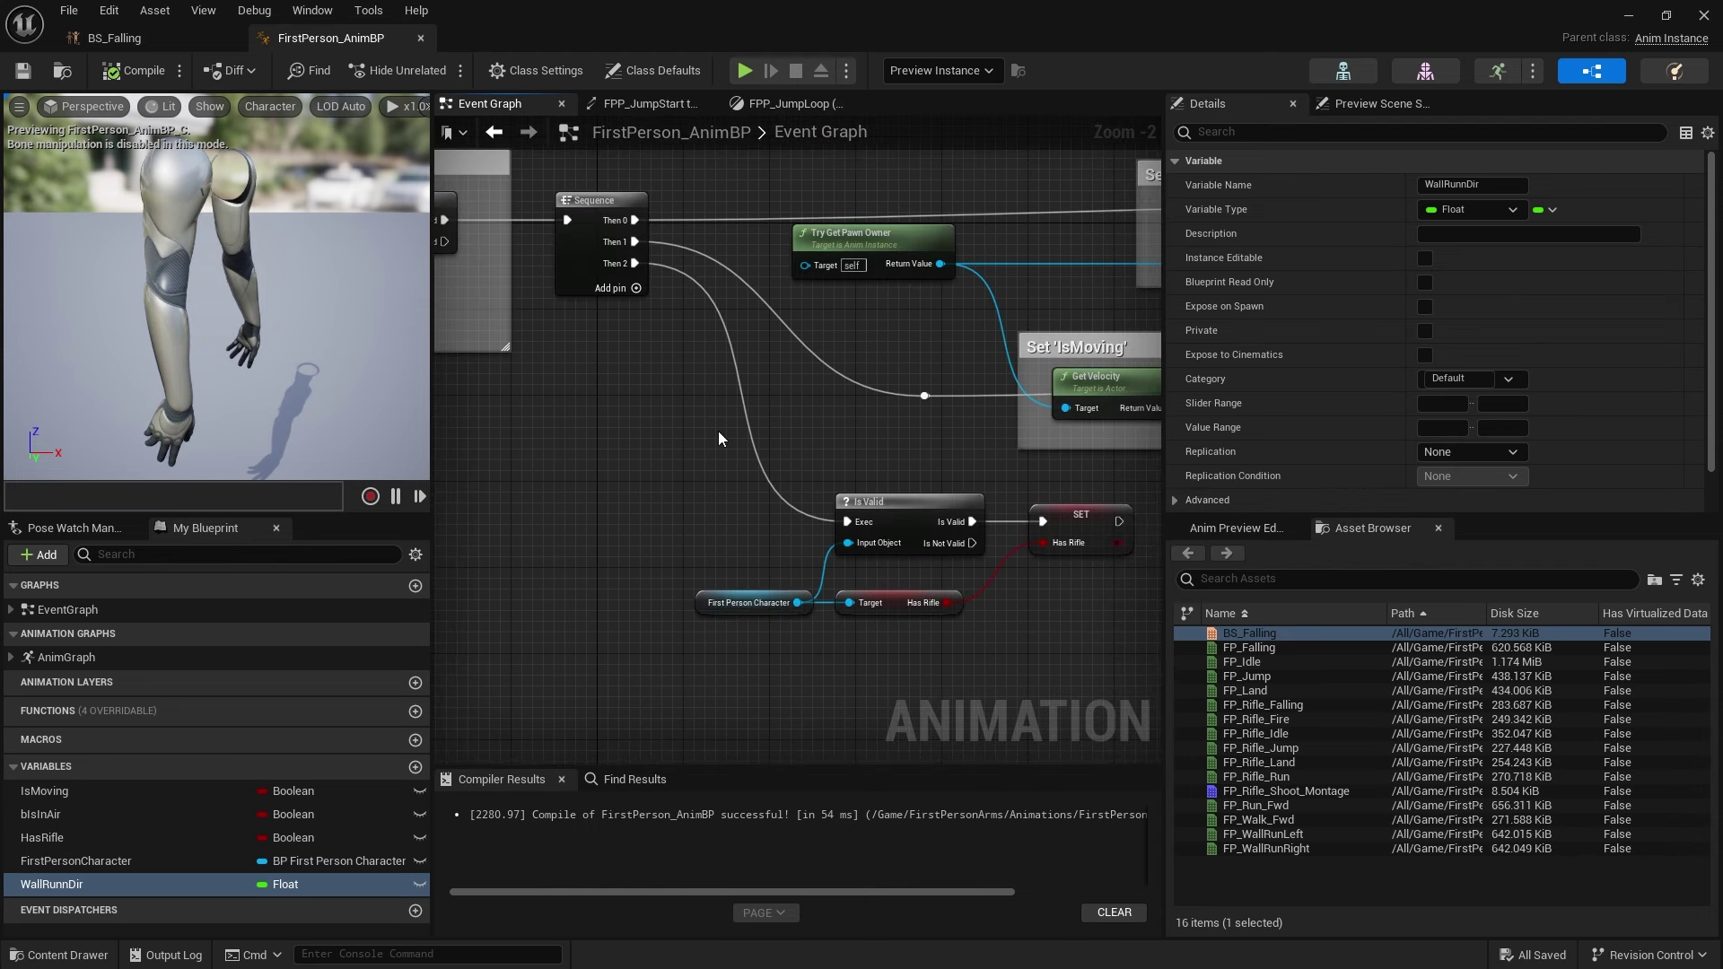
pyautogui.click(628, 289)
pyautogui.moveTo(779, 520); pyautogui.dragTo(628, 450, button='right')
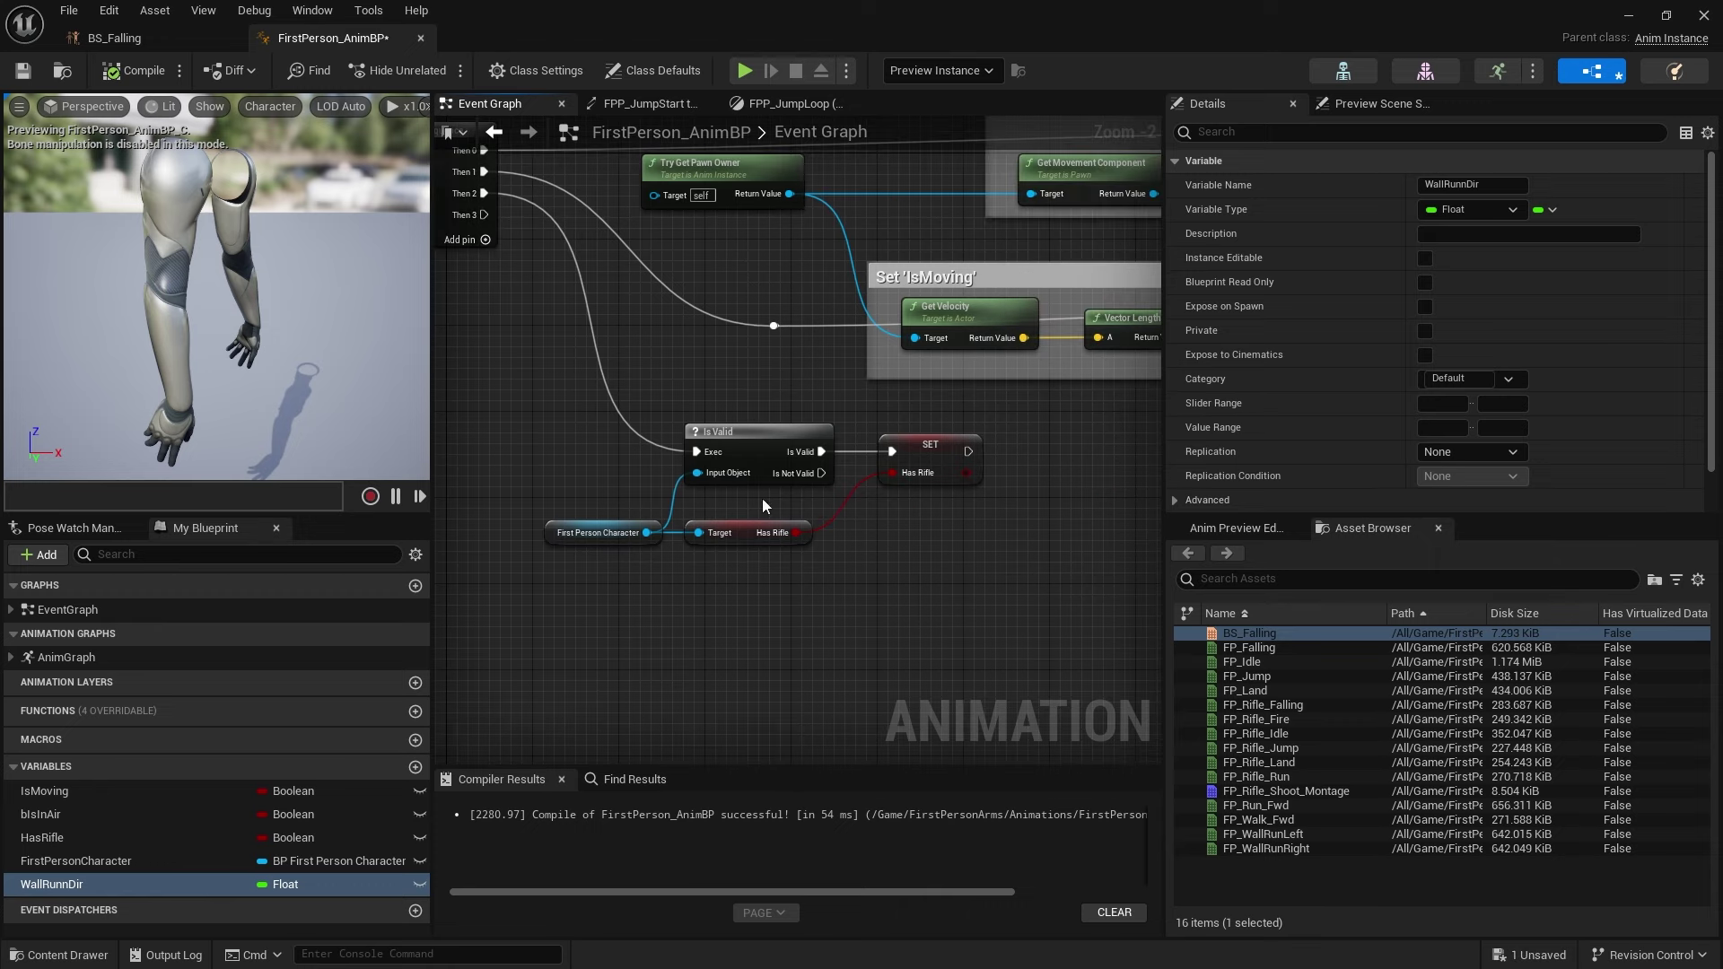
pyautogui.moveTo(517, 318); pyautogui.dragTo(654, 389, button='right')
pyautogui.moveTo(867, 588); pyautogui.dragTo(752, 495, button='right')
pyautogui.scroll(2, 754, 484)
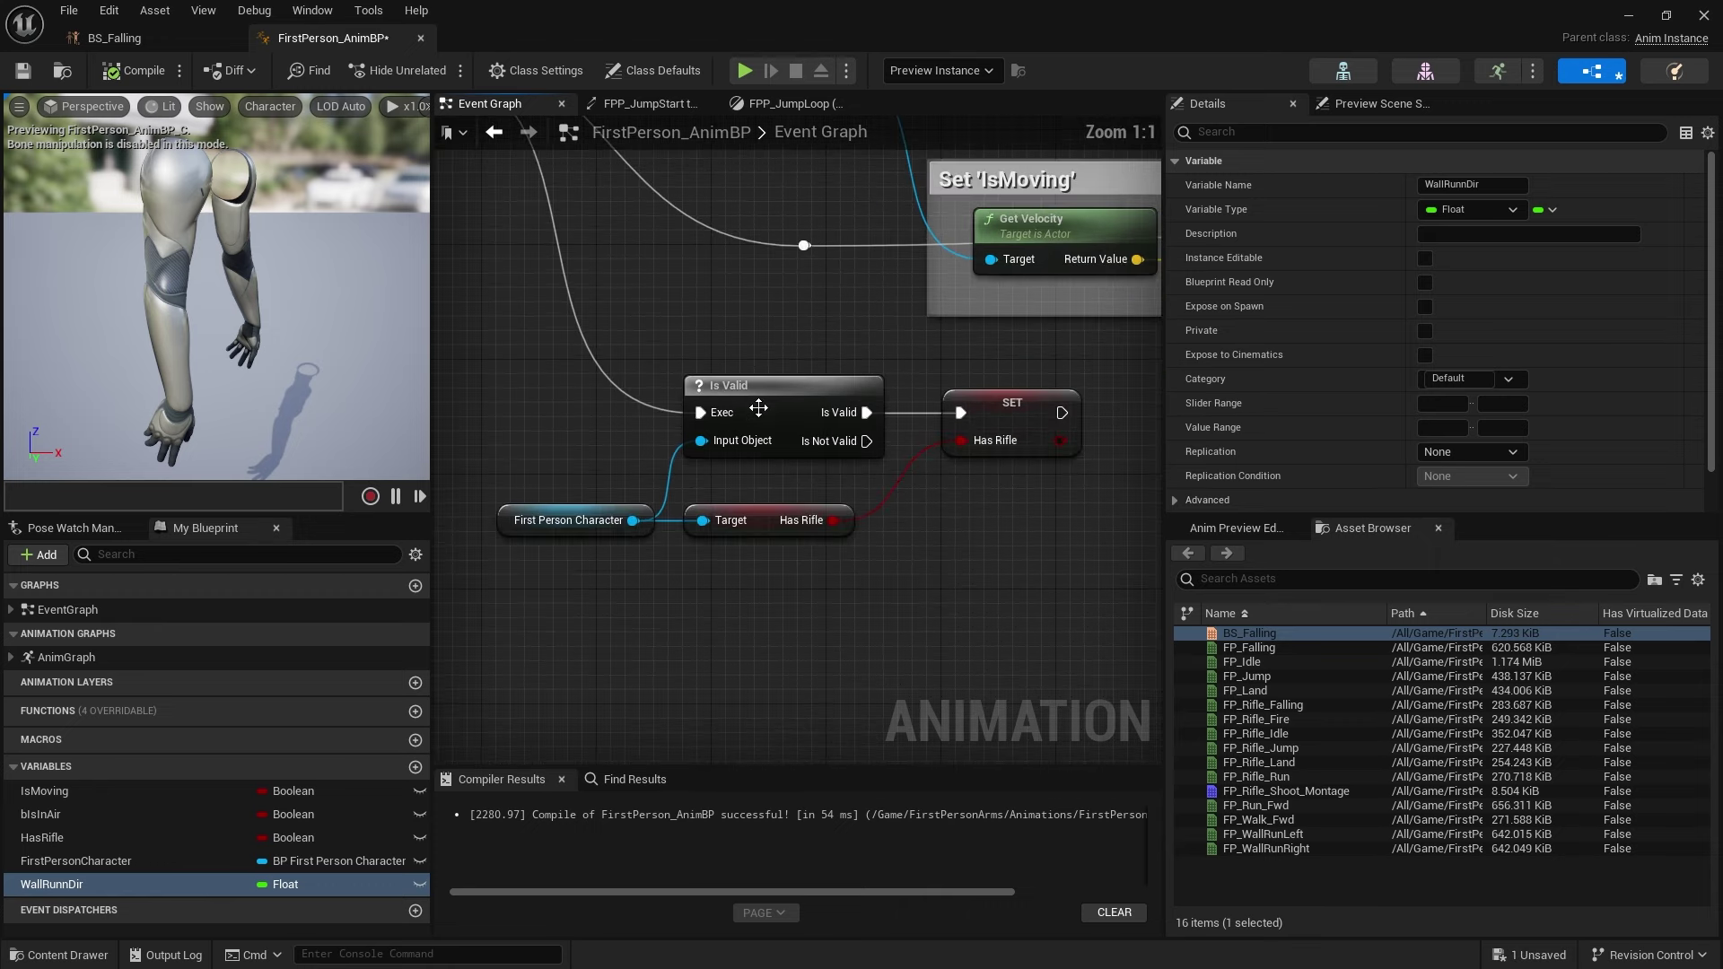
pyautogui.moveTo(758, 408); pyautogui.dragTo(1003, 568, button='right')
pyautogui.rightClick(625, 266)
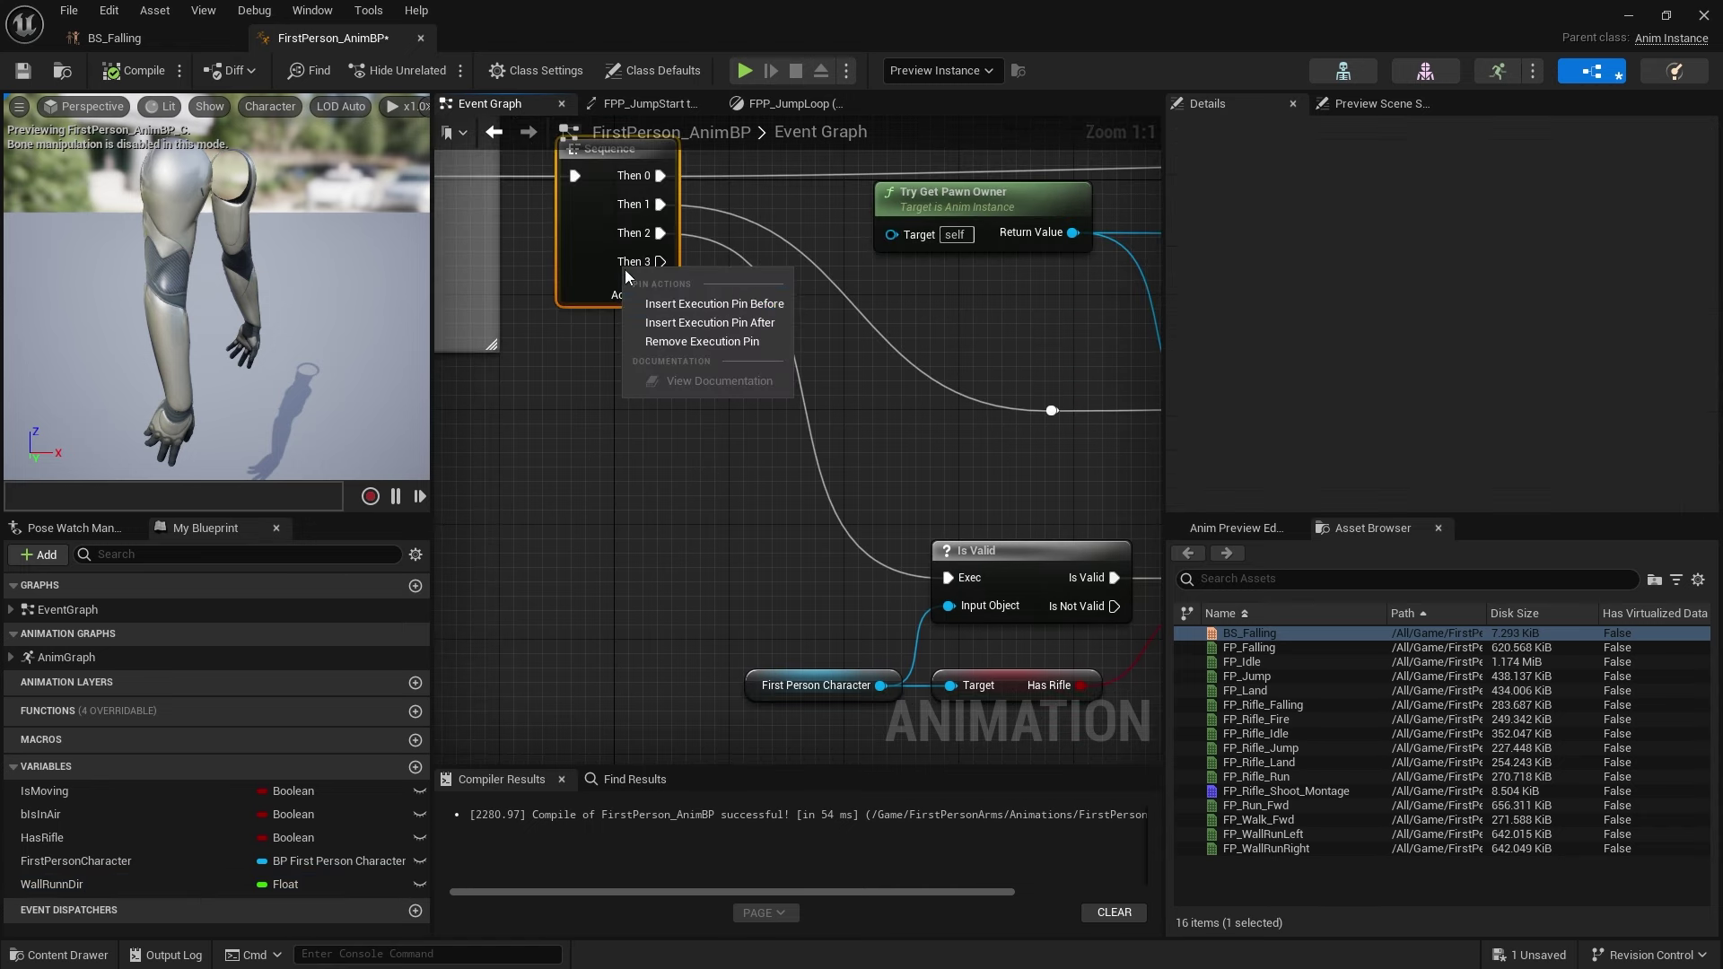
pyautogui.click(708, 342)
# - Get Is Wall Running from the First Person Character reference and place the getter below the Has Rifle getter
pyautogui.moveTo(790, 437); pyautogui.dragTo(447, 244, button='right')
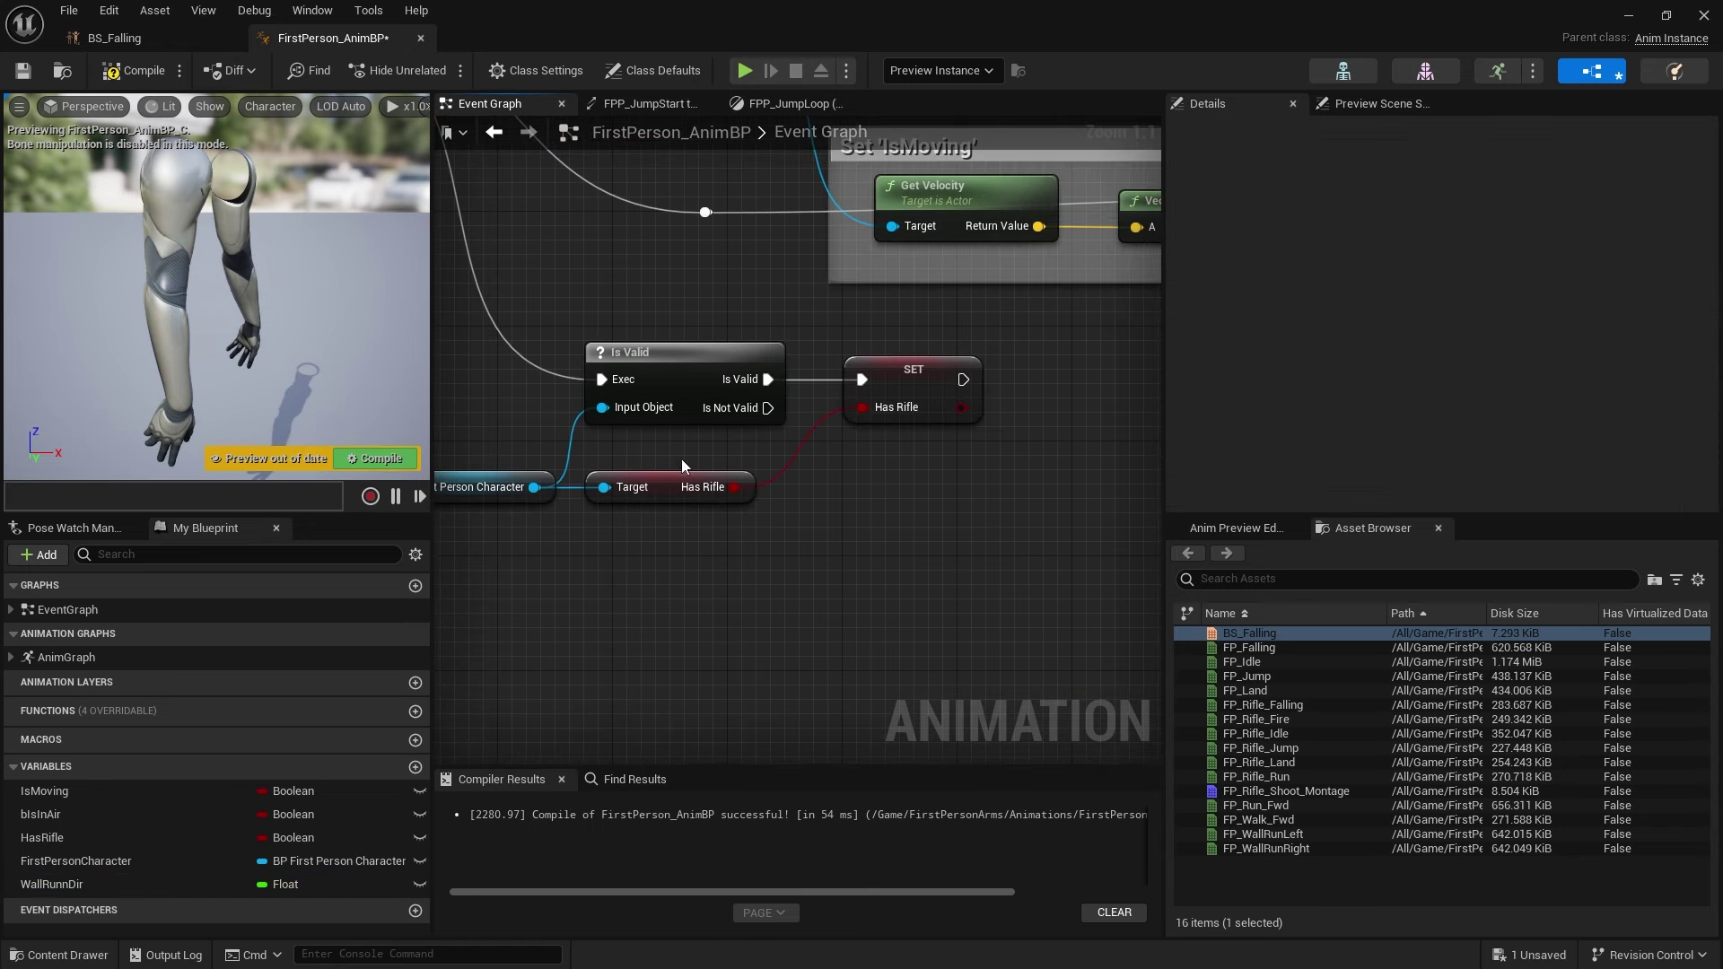
pyautogui.moveTo(811, 469); pyautogui.dragTo(911, 466, button='right')
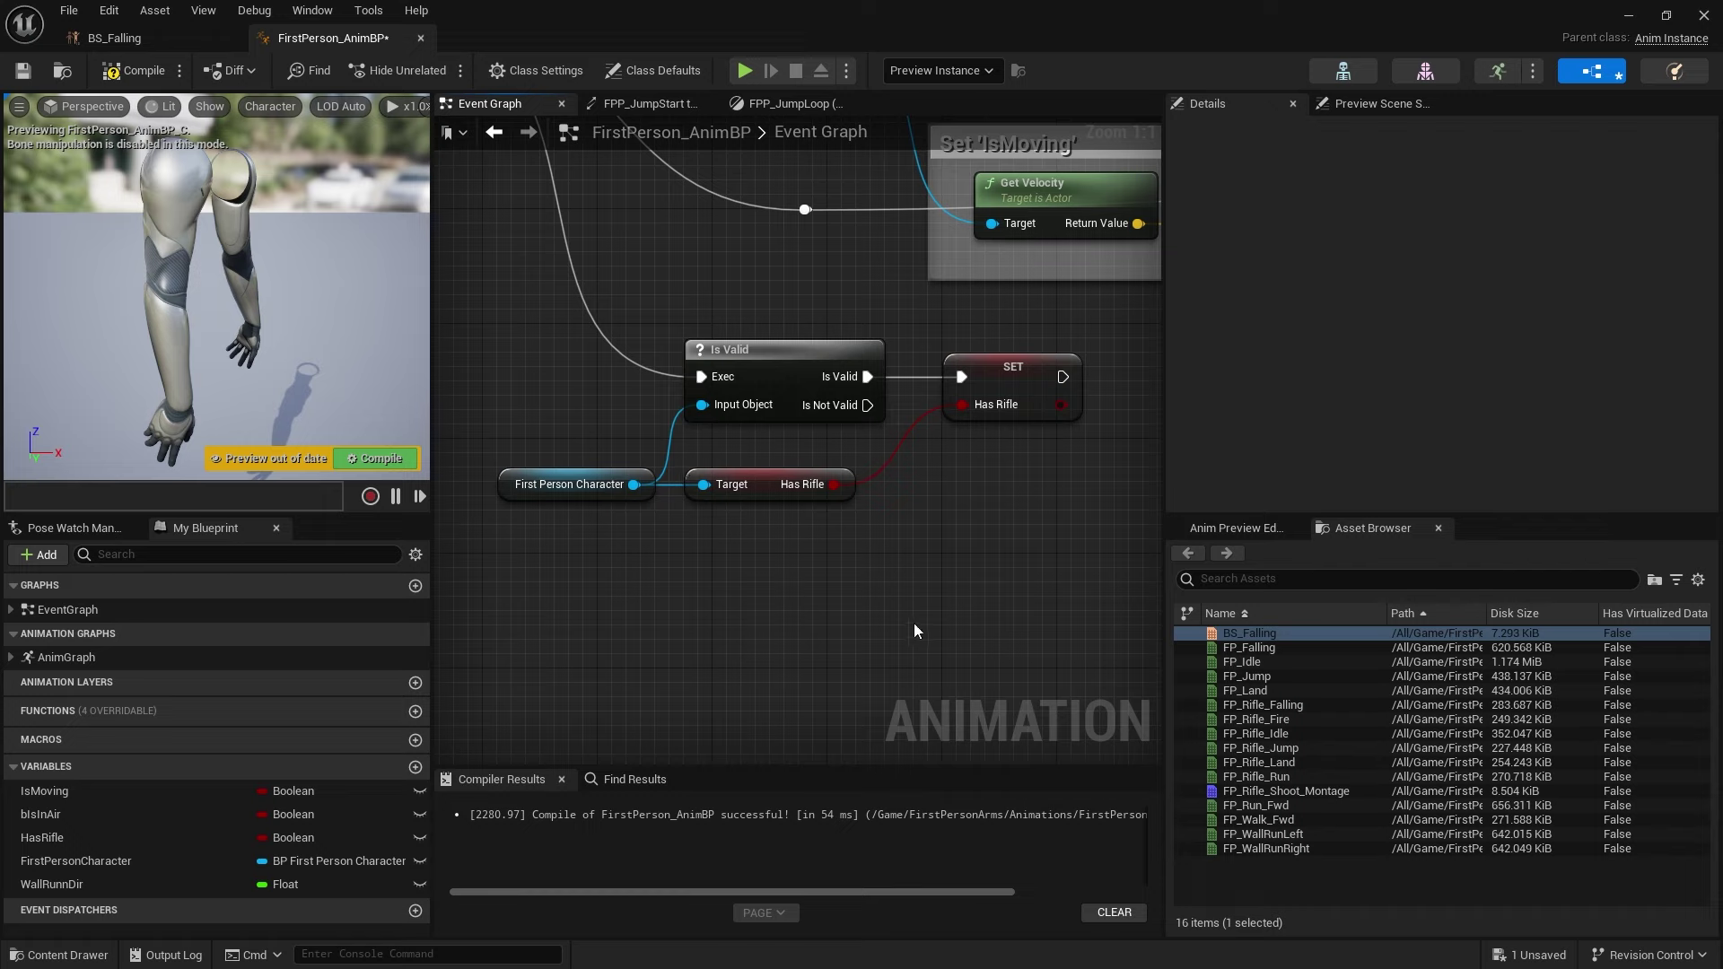
pyautogui.moveTo(914, 623); pyautogui.dragTo(874, 617, button='right')
pyautogui.moveTo(583, 484); pyautogui.dragTo(682, 559)
pyautogui.write('is wall')
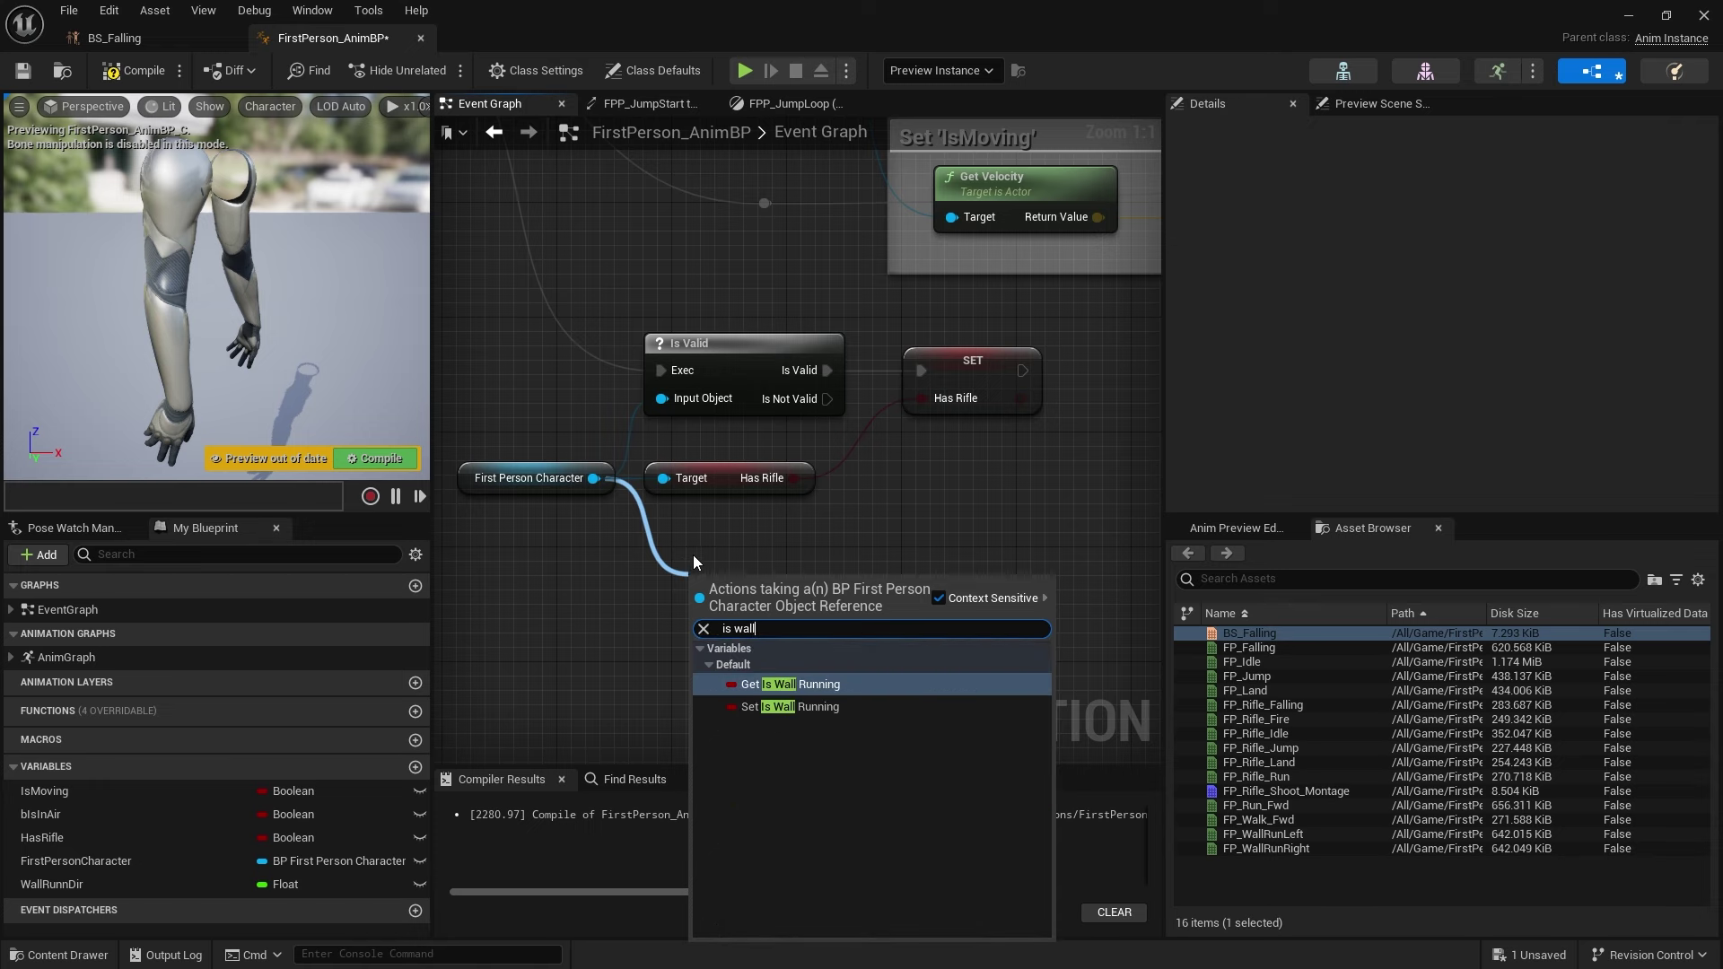
pyautogui.click(789, 687)
pyautogui.moveTo(779, 591); pyautogui.dragTo(869, 562)
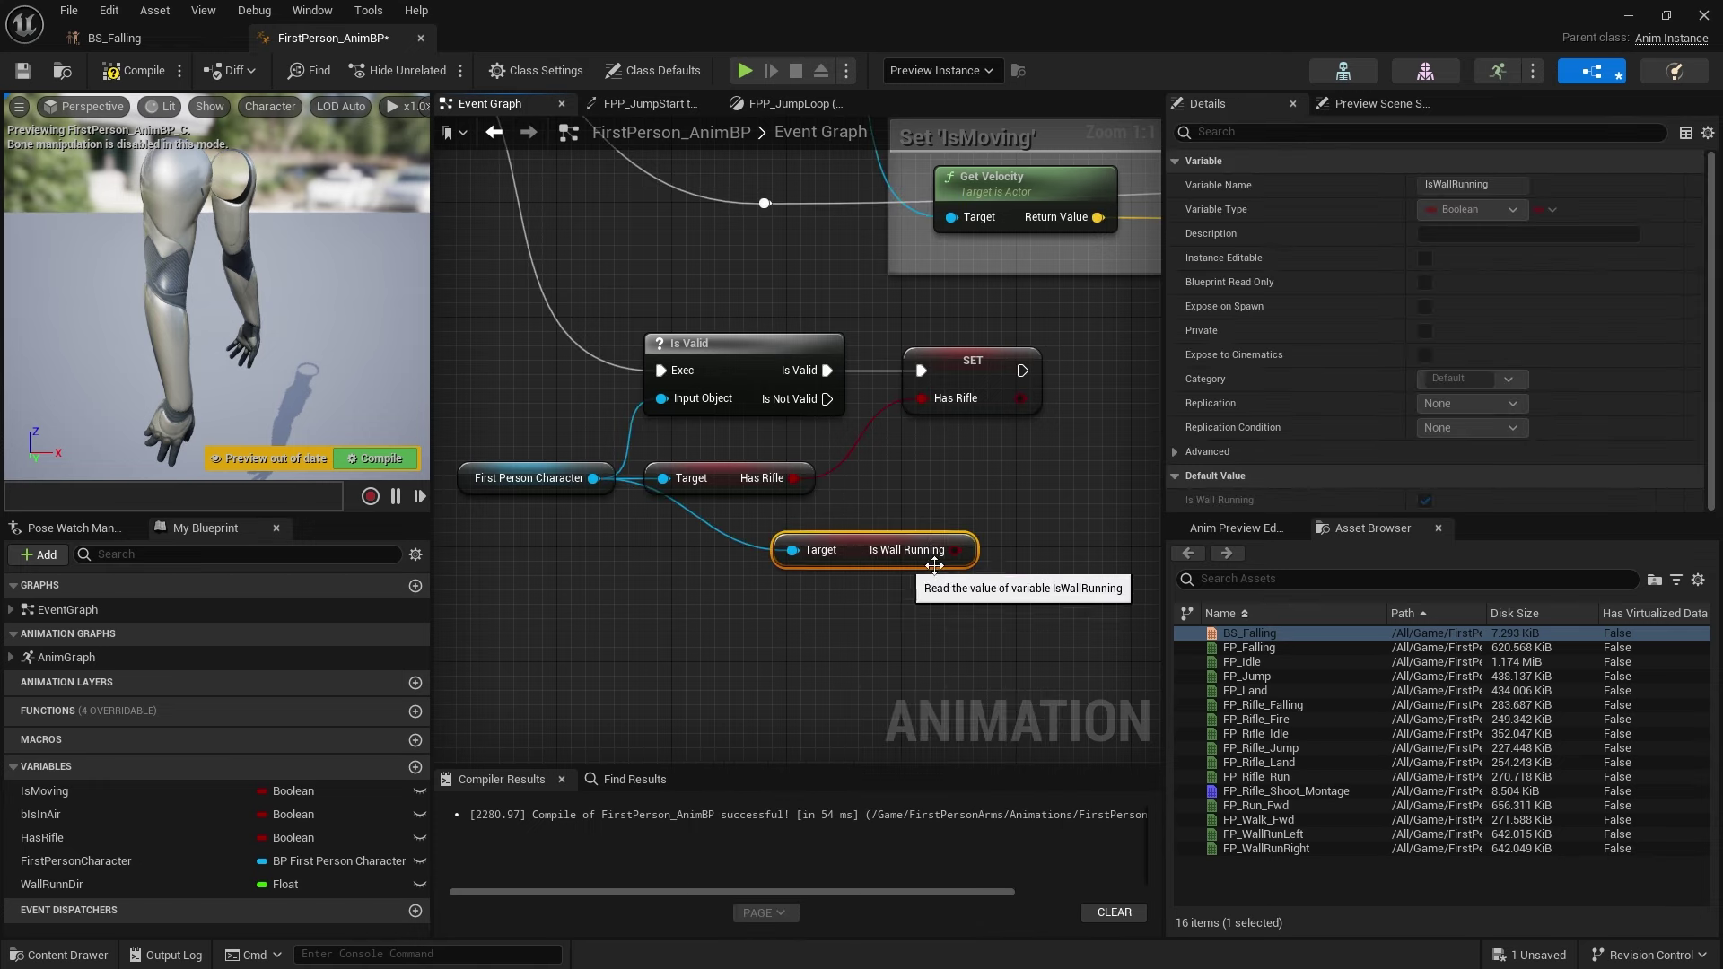
# - Add a Branch node after the Has Rifle setter
pyautogui.moveTo(980, 513); pyautogui.dragTo(842, 510, button='right')
pyautogui.click(953, 374)
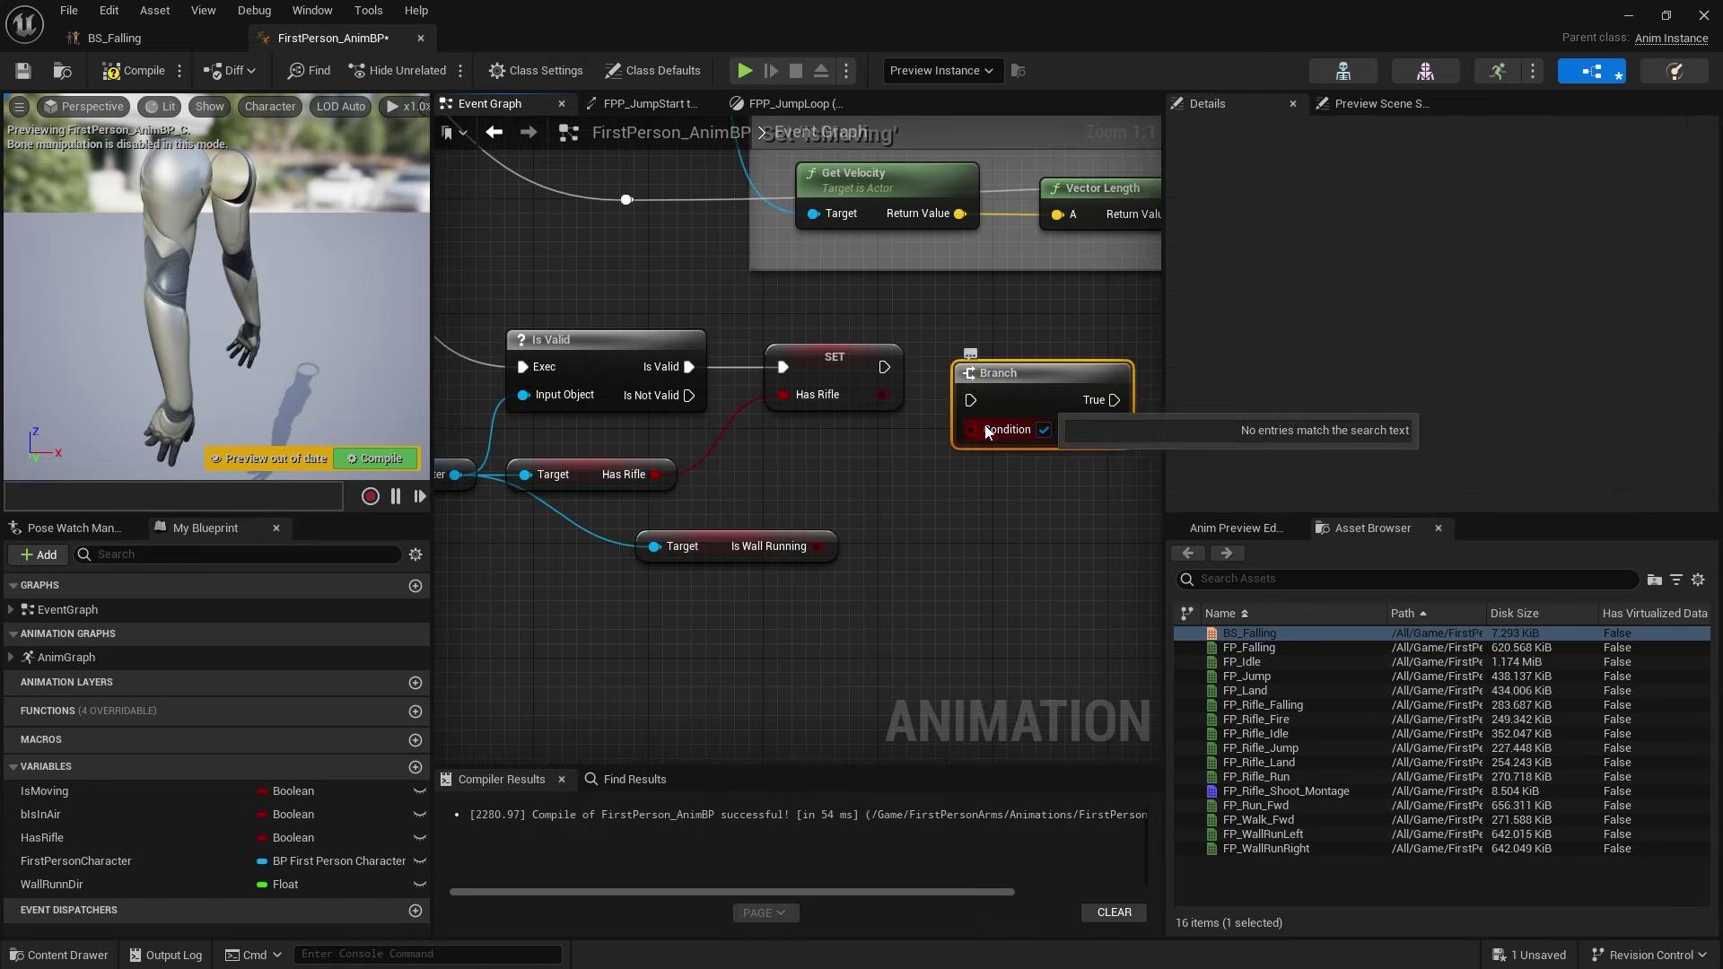